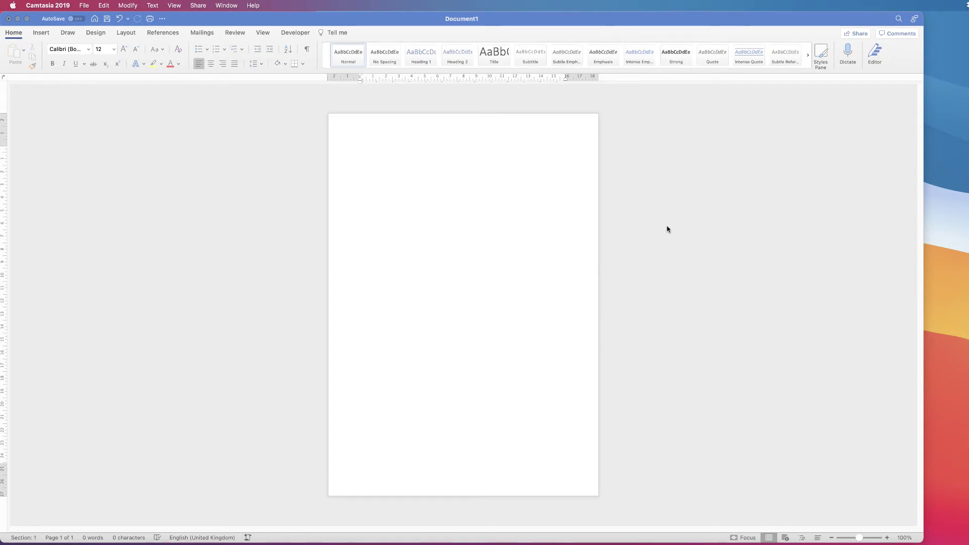
Insert a WordArt object in the first black-filled shadow style at the page's start and enlarge its text box
click(391, 145)
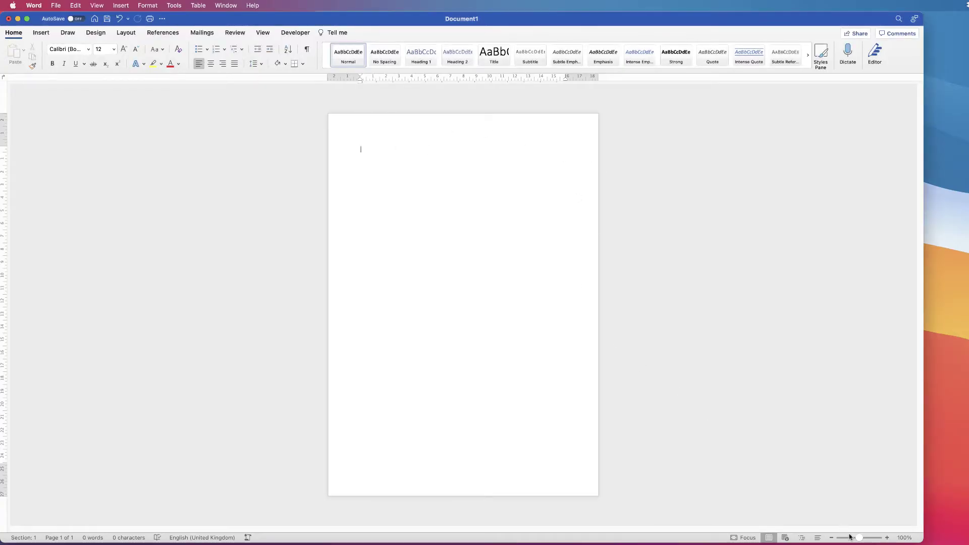
drag(859, 539, 864, 539)
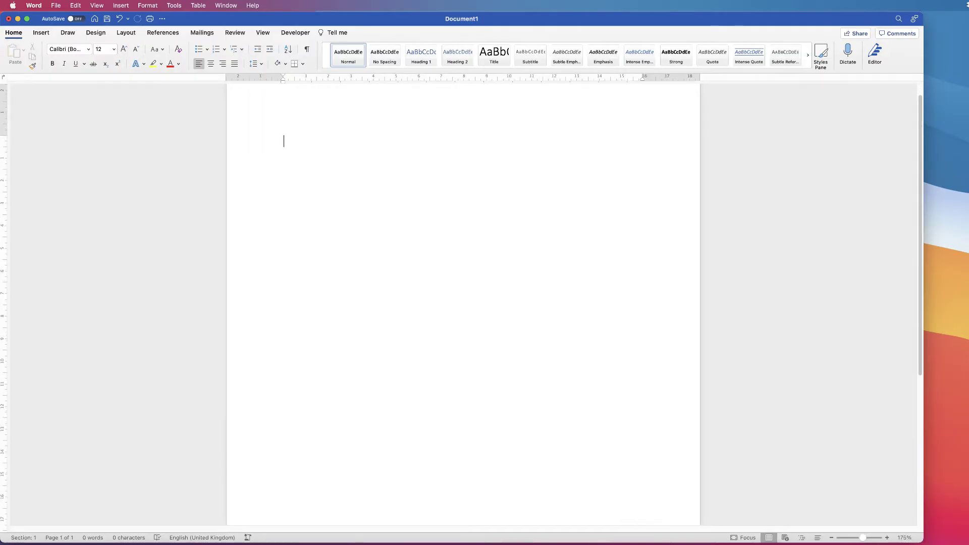
scroll(920, 249, up, 2)
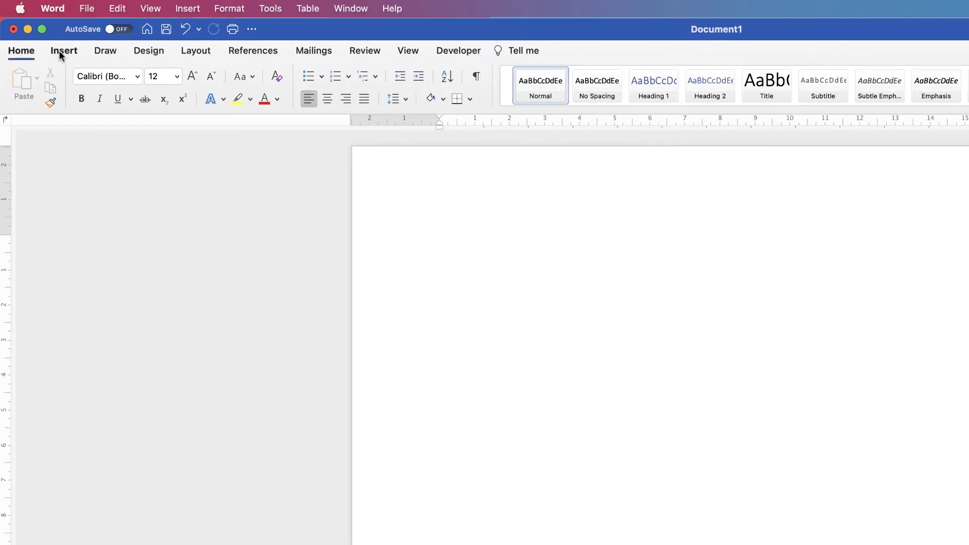
click(62, 51)
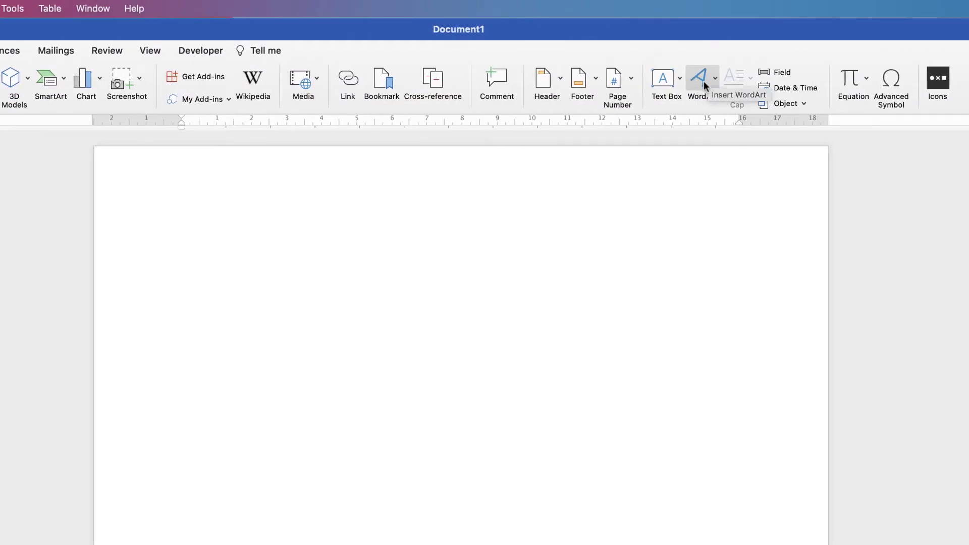
click(714, 80)
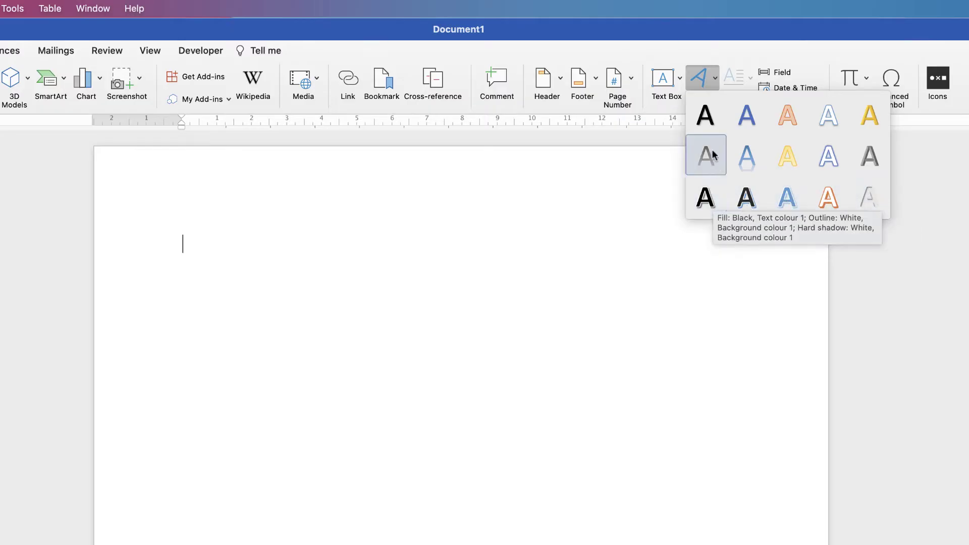
click(707, 117)
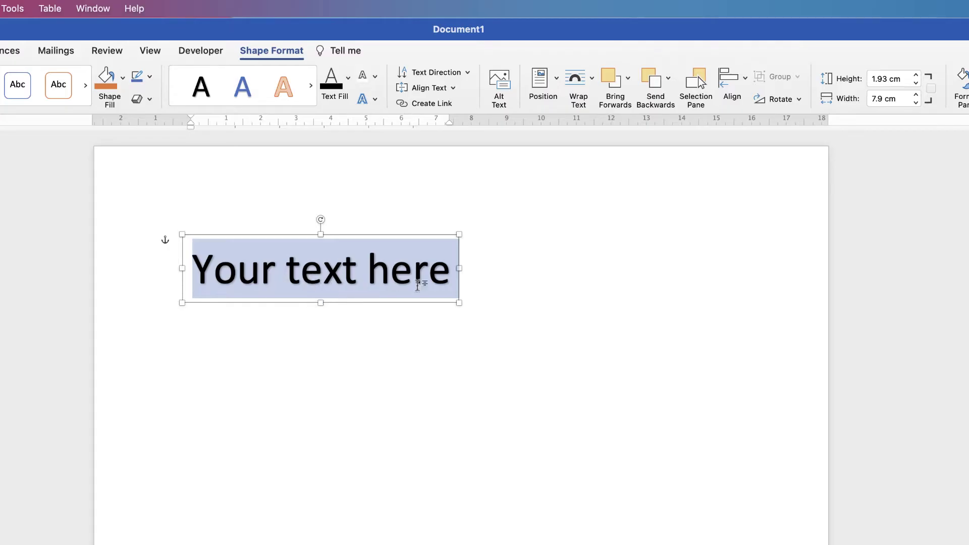
click(459, 304)
drag(460, 303, 606, 355)
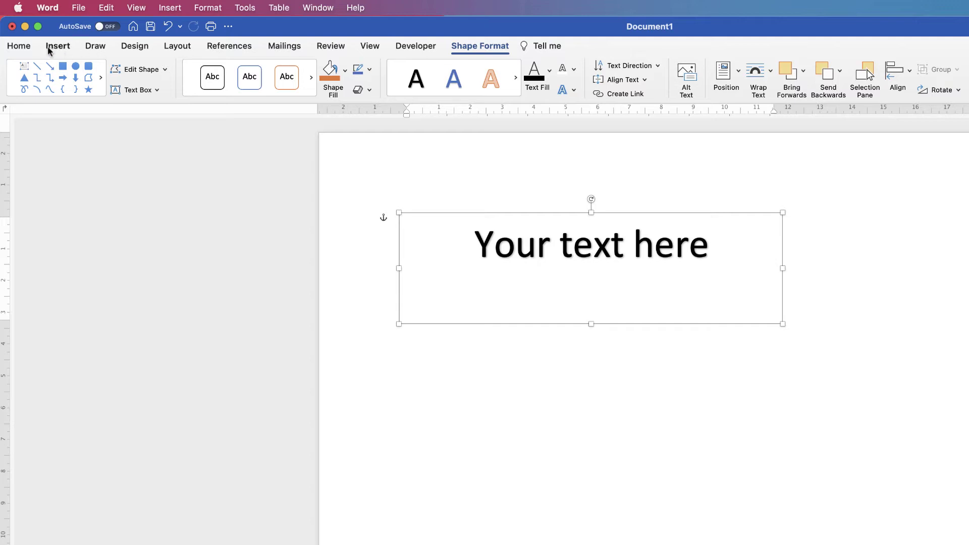
Set the font of the whole WordArt text to Breaking News
click(20, 47)
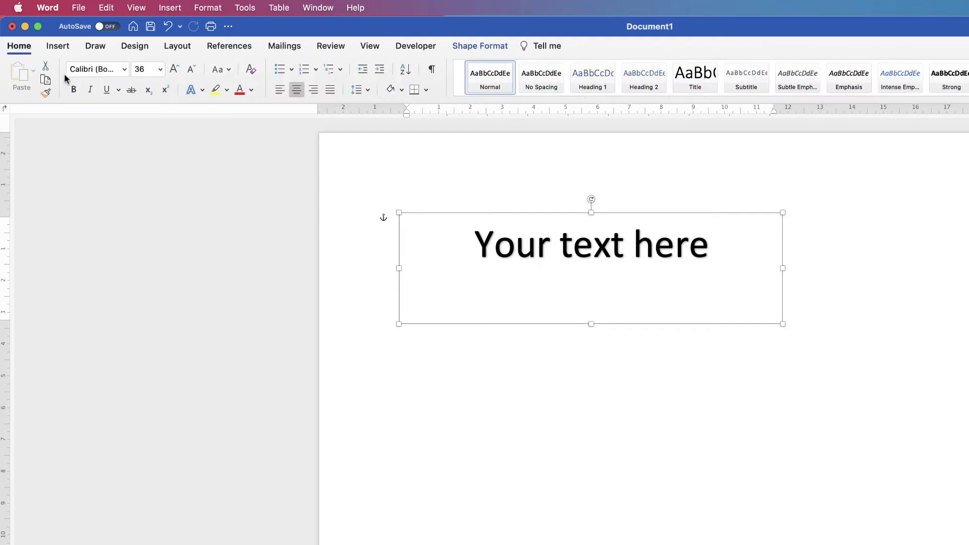
click(124, 70)
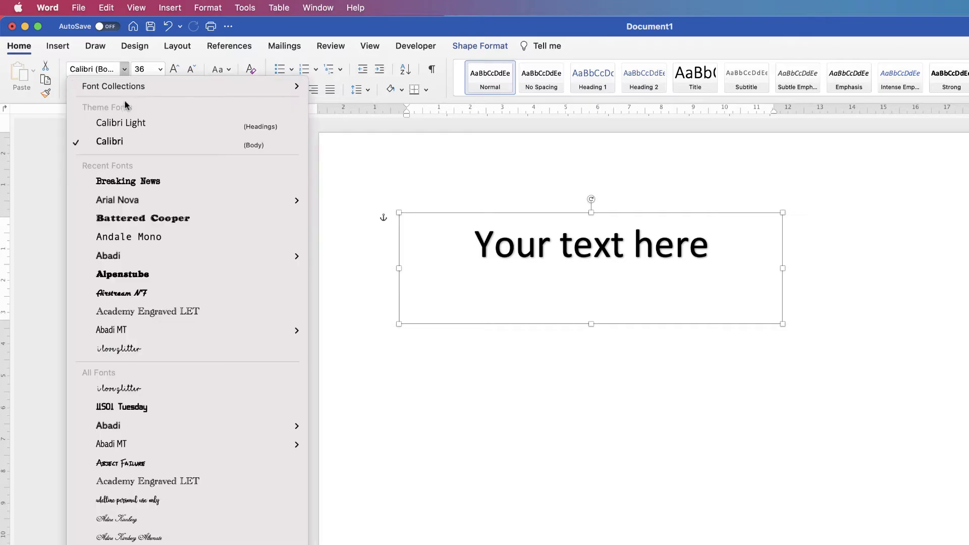
click(124, 185)
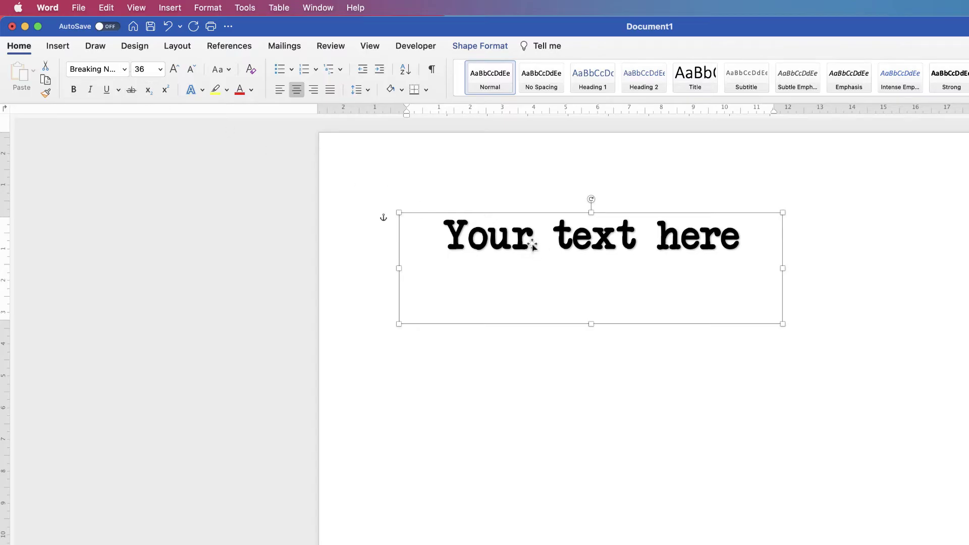
Set only the word "Your" in Calibri Light, and undo that font change
double_click(530, 245)
click(527, 241)
drag(534, 240, 452, 233)
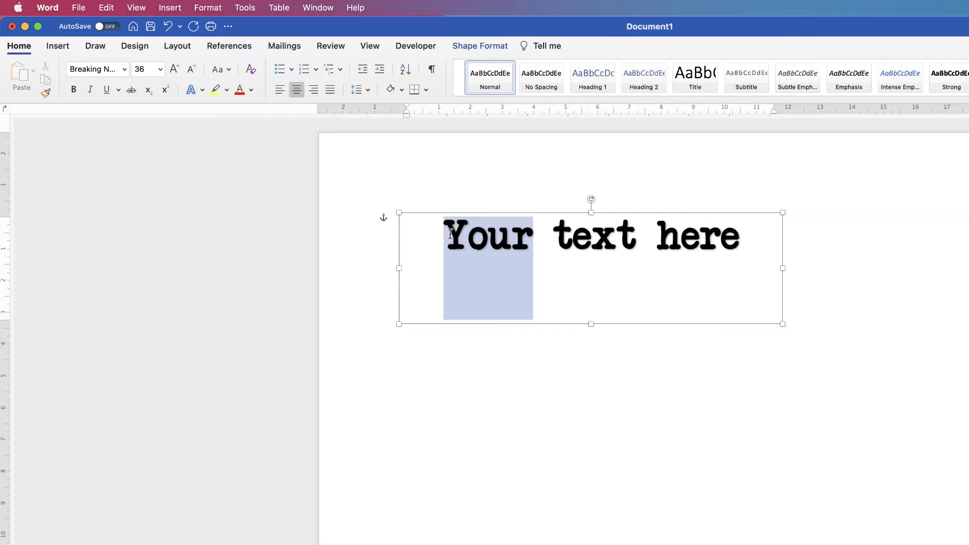
click(125, 70)
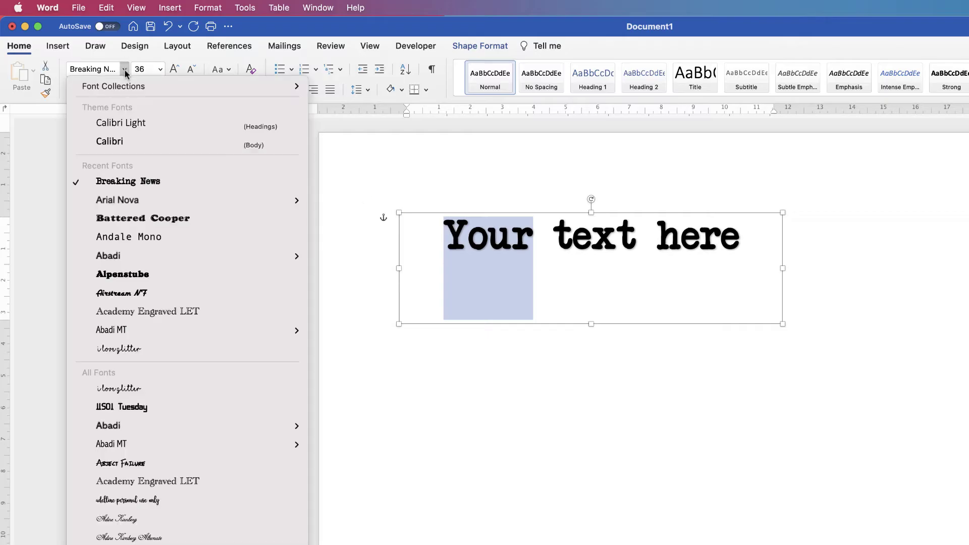
click(116, 124)
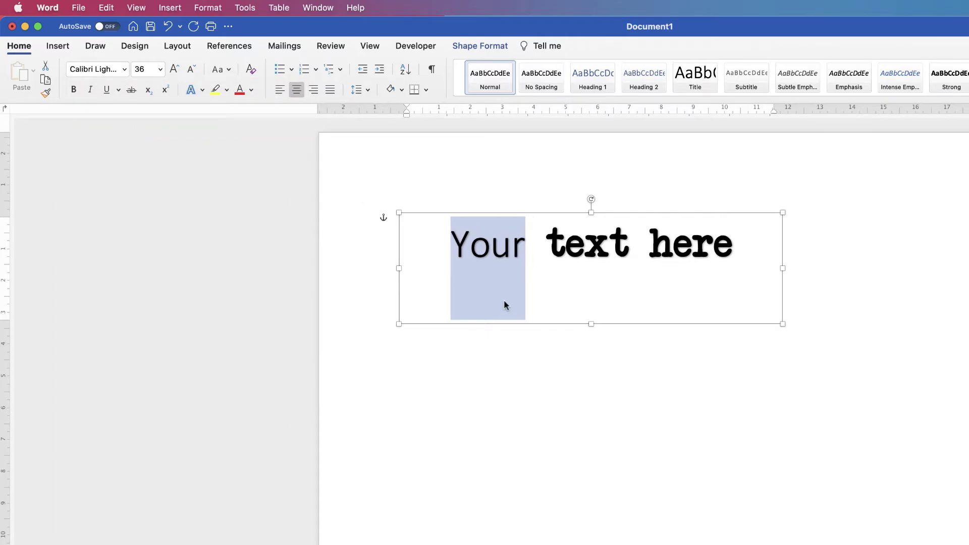
key(super+z)
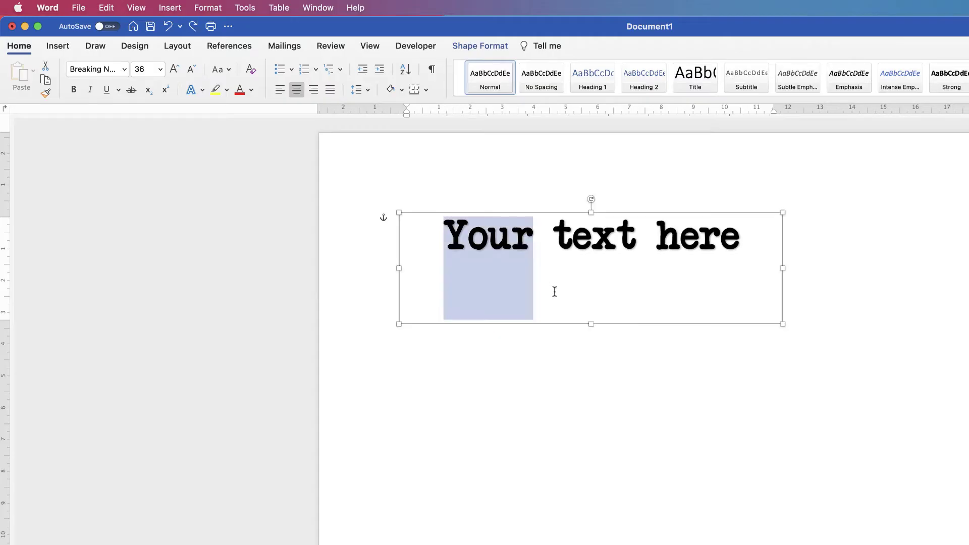
click(555, 287)
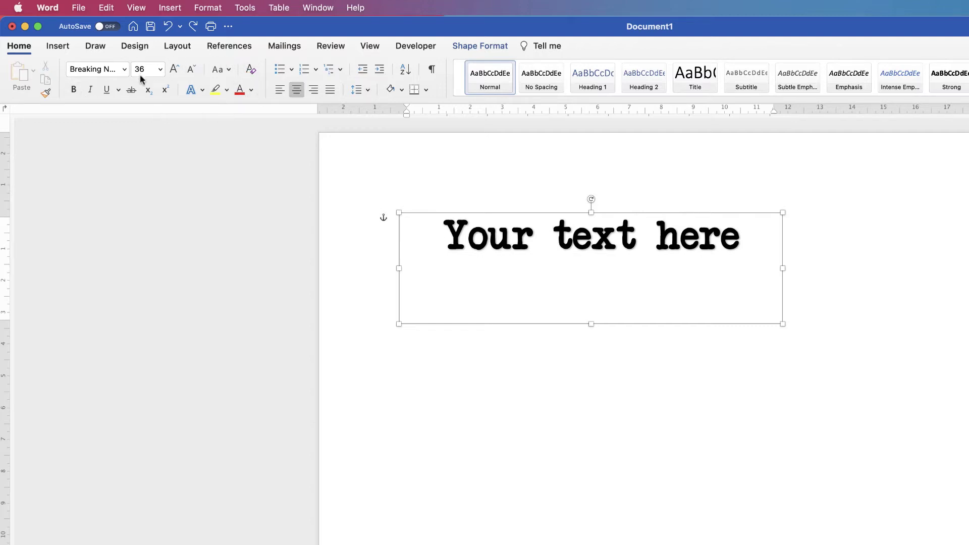
Try to enlarge the WordArt font size to 72 with only the cursor placed inside the text
click(161, 70)
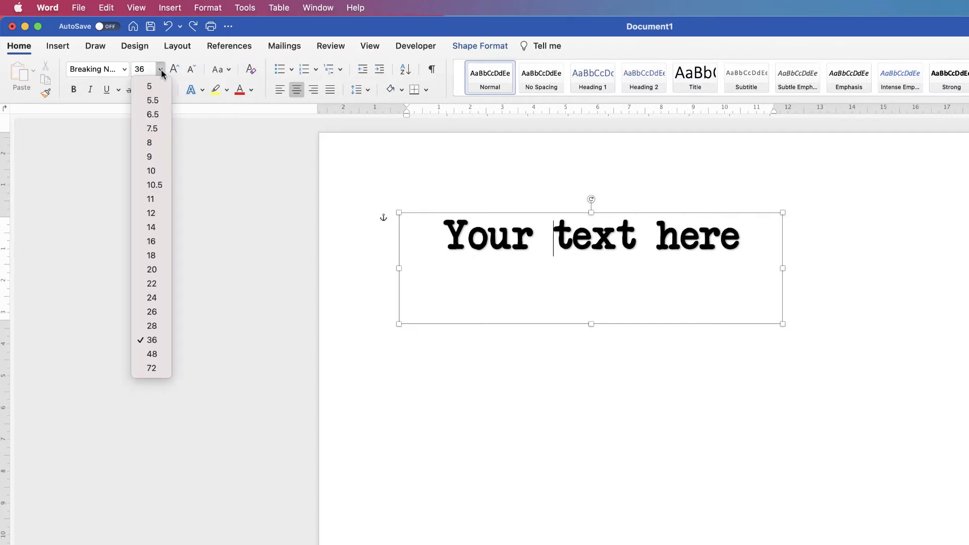
click(161, 71)
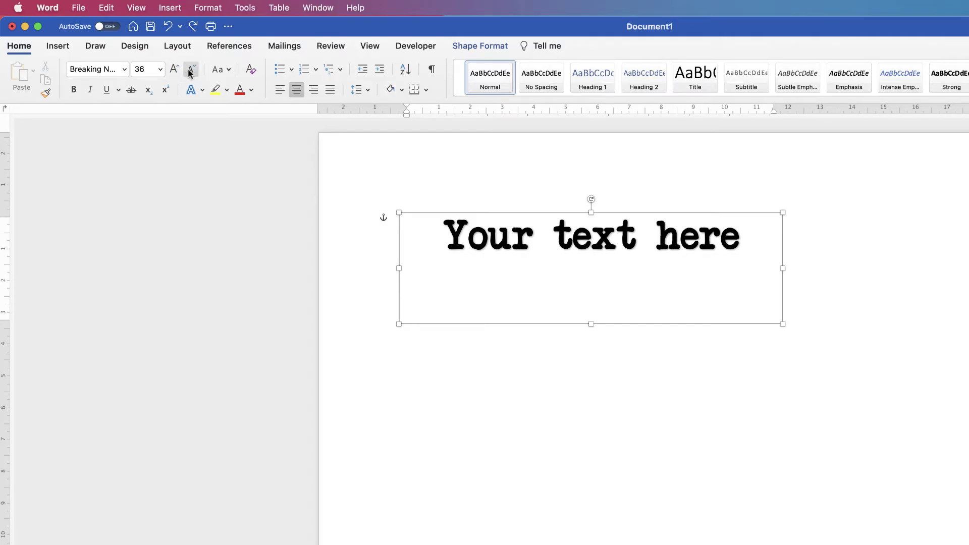
click(174, 75)
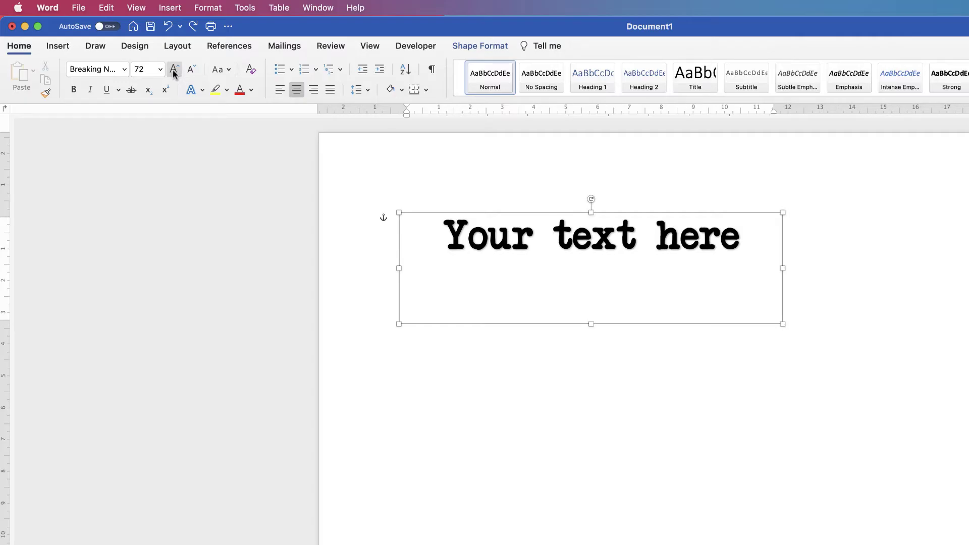
click(174, 75)
click(447, 357)
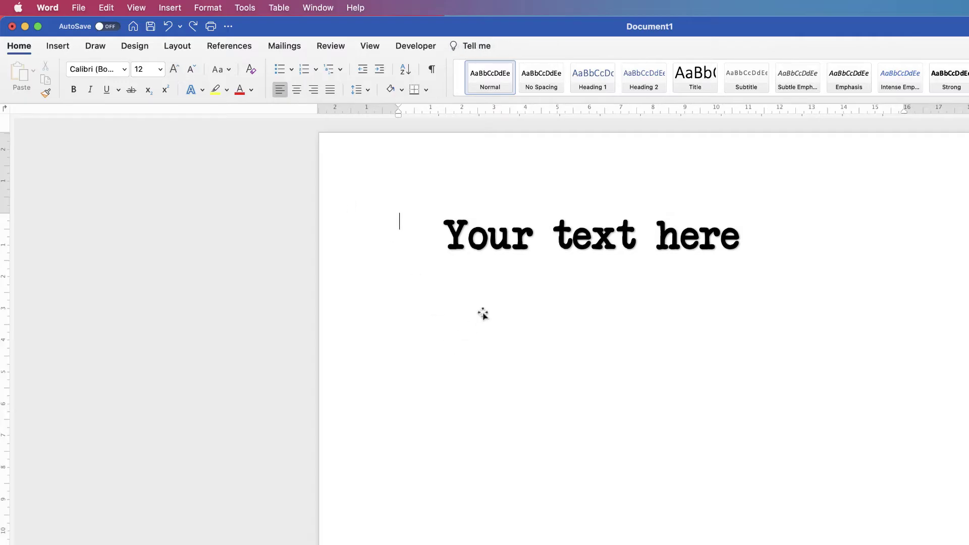
Select the whole WordArt box and step its font size up and down, settling on 48
click(515, 250)
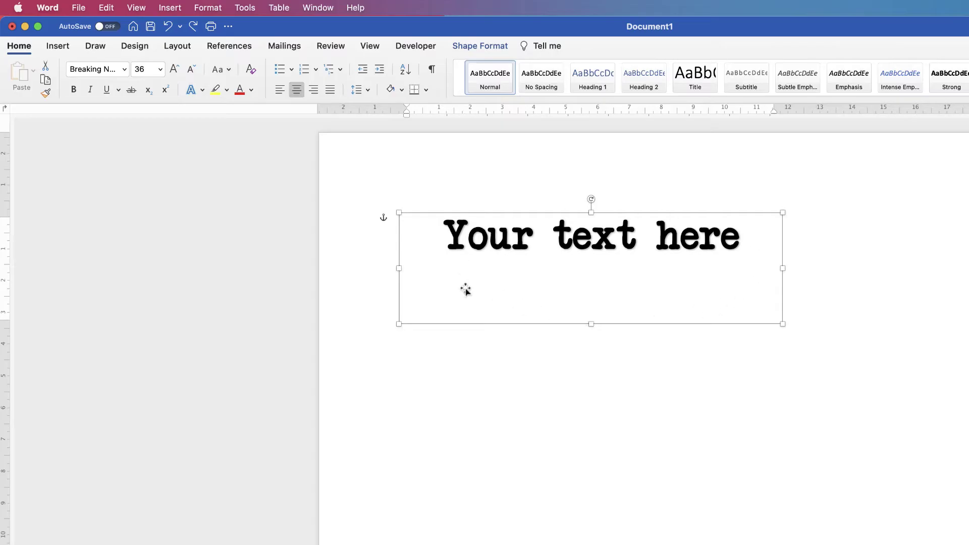
click(174, 70)
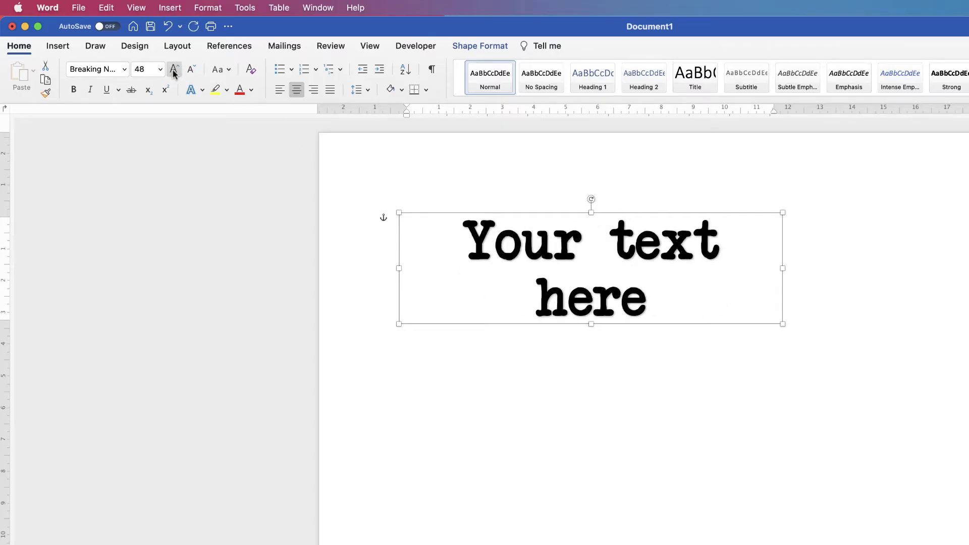
click(174, 71)
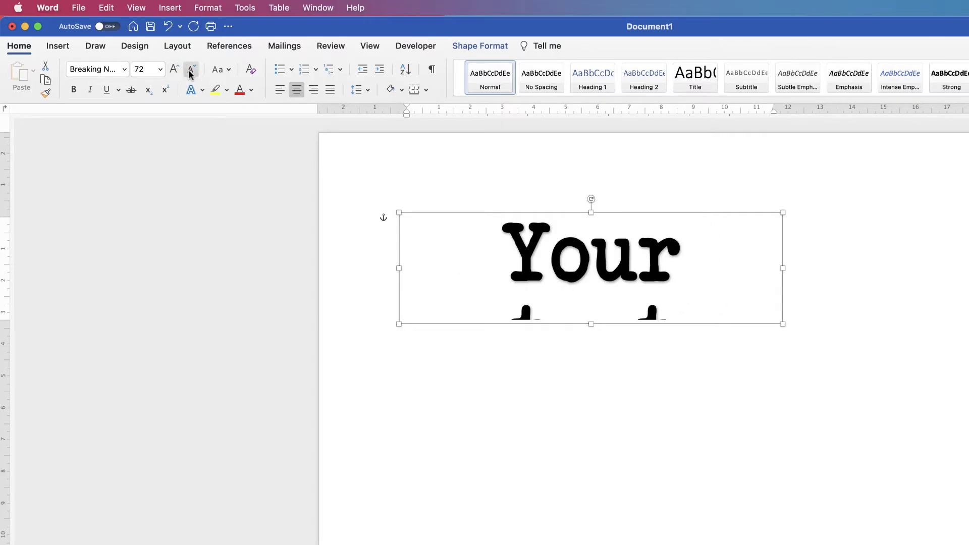
click(191, 71)
click(192, 71)
click(192, 71)
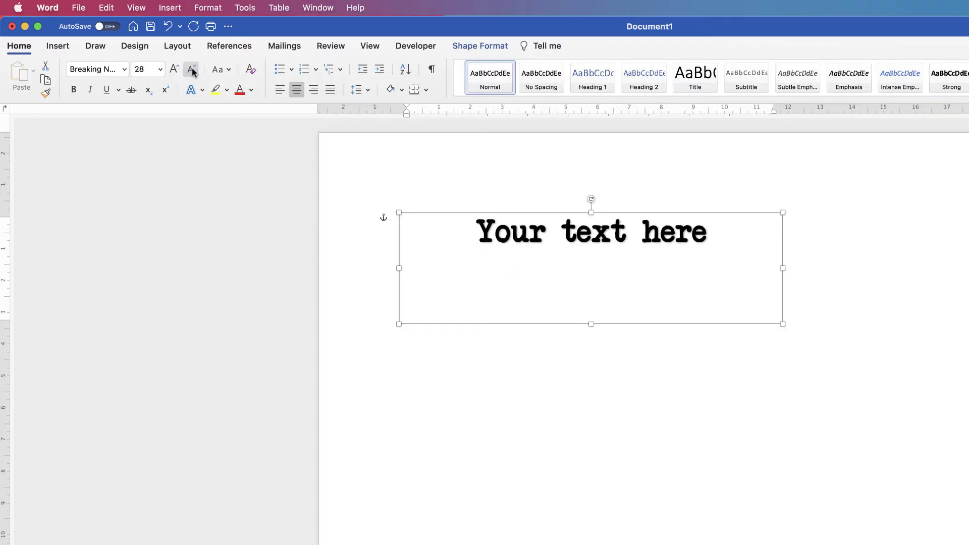
click(192, 72)
click(192, 72)
click(175, 70)
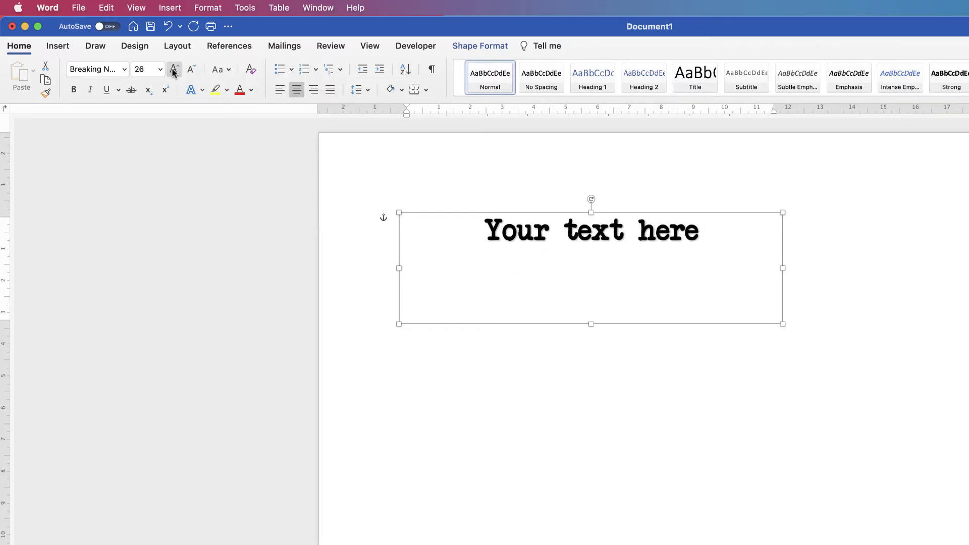
click(175, 70)
click(175, 70)
click(175, 70)
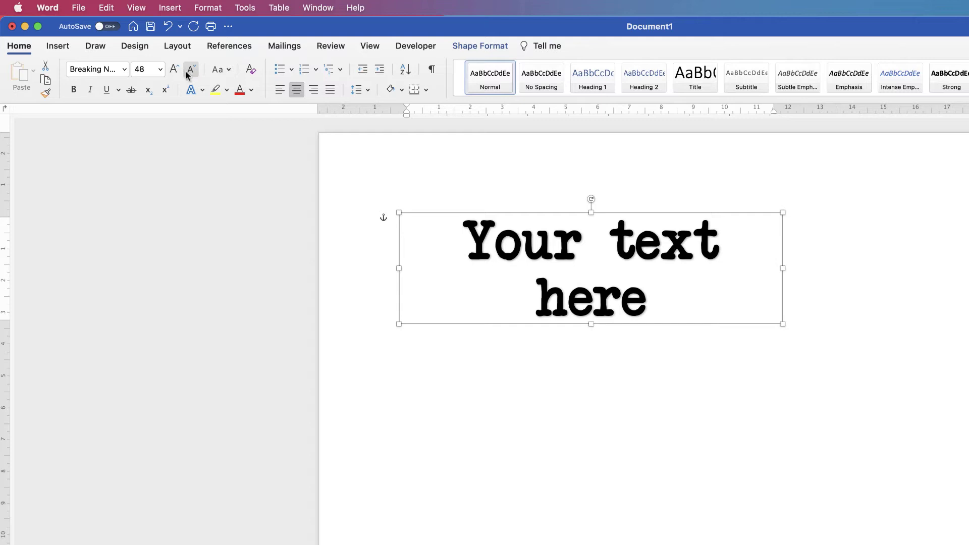
Change the WordArt text to UPPERCASE and switch it back to sentence case
click(230, 71)
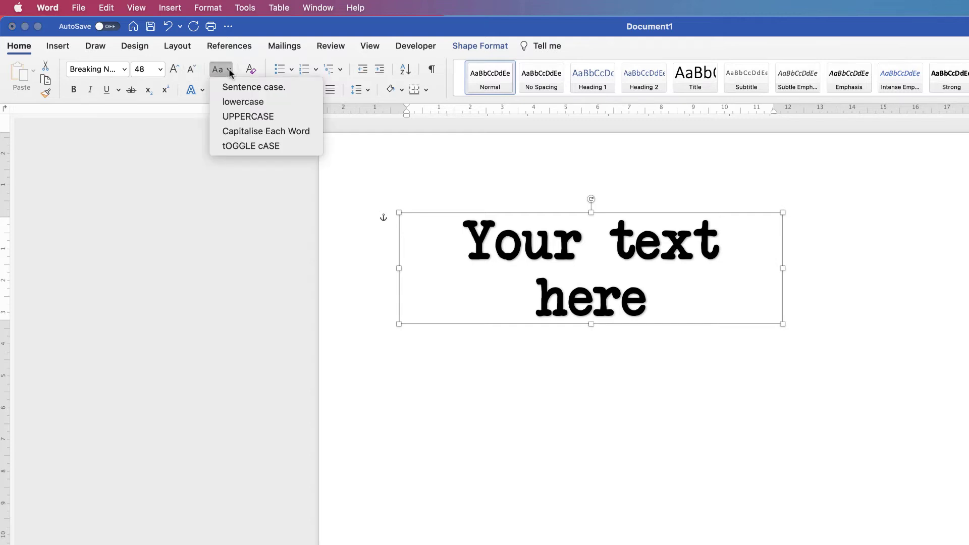
click(226, 117)
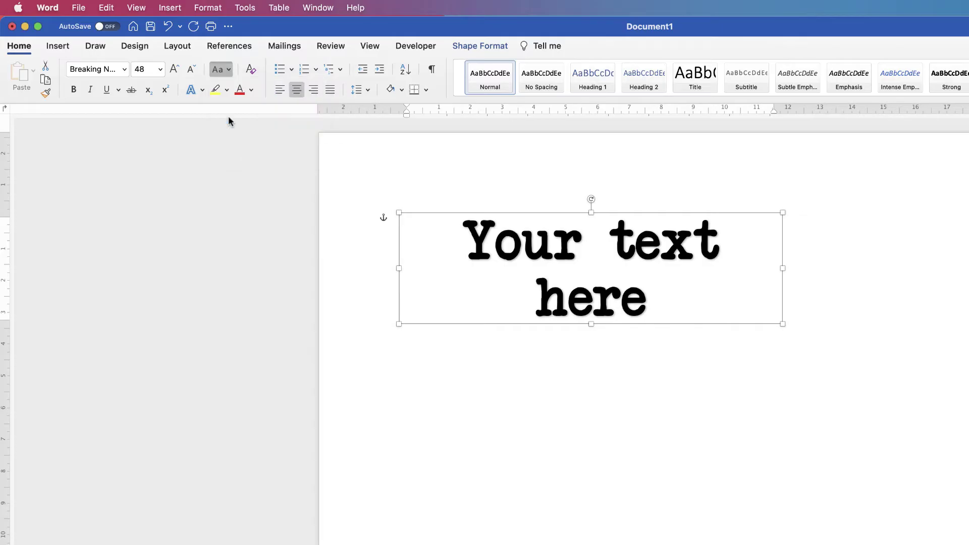
click(230, 76)
click(232, 87)
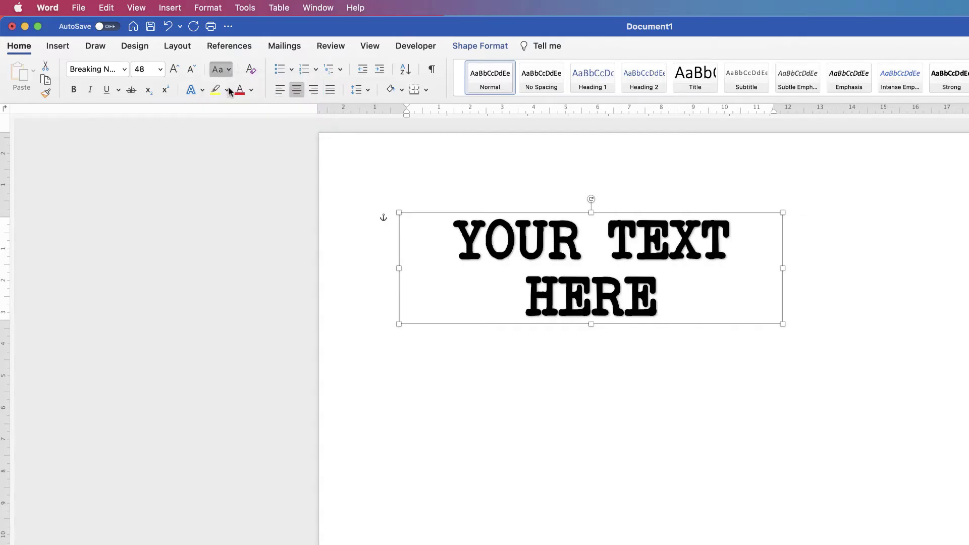
click(232, 71)
click(230, 71)
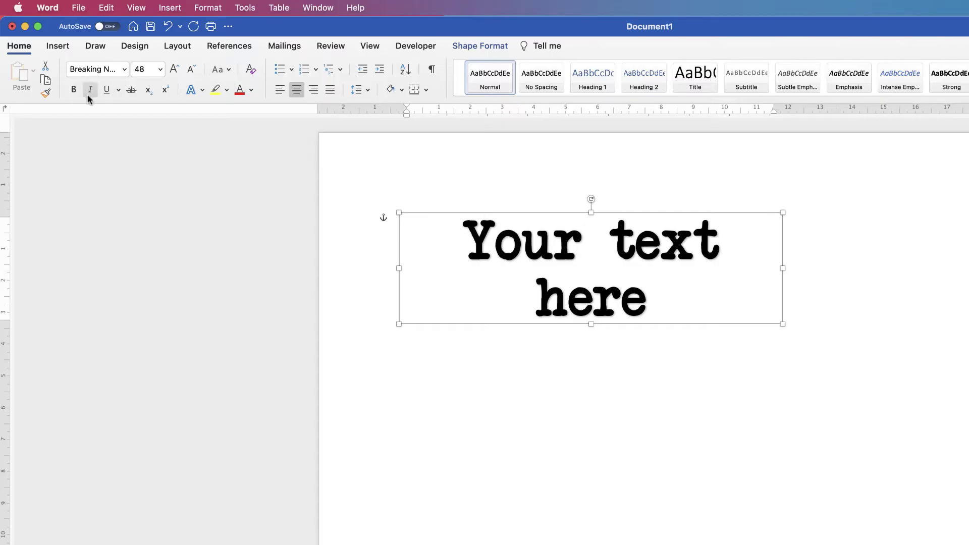
Turn bold, italic and underline on and off for the WordArt text, and look at the text effects options
click(74, 90)
click(74, 90)
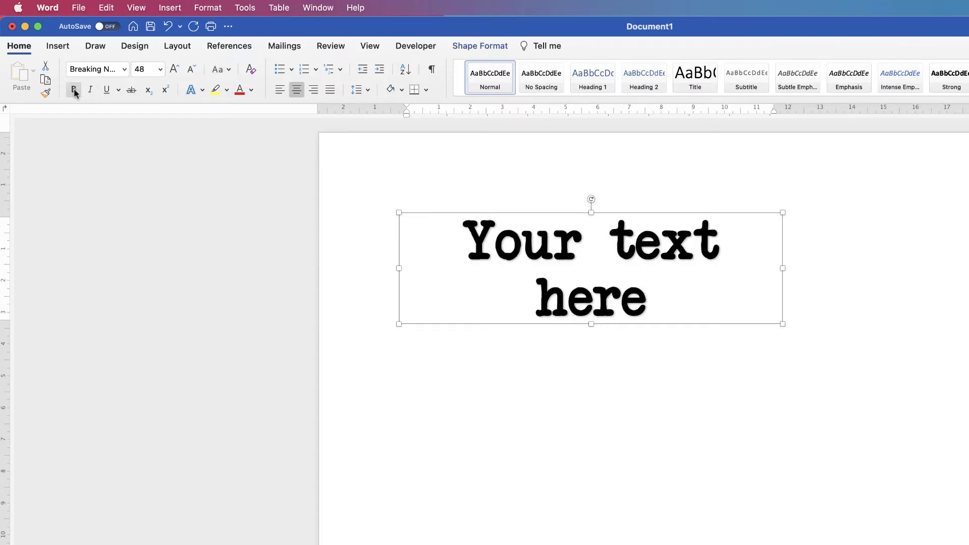
click(90, 91)
click(90, 90)
click(107, 90)
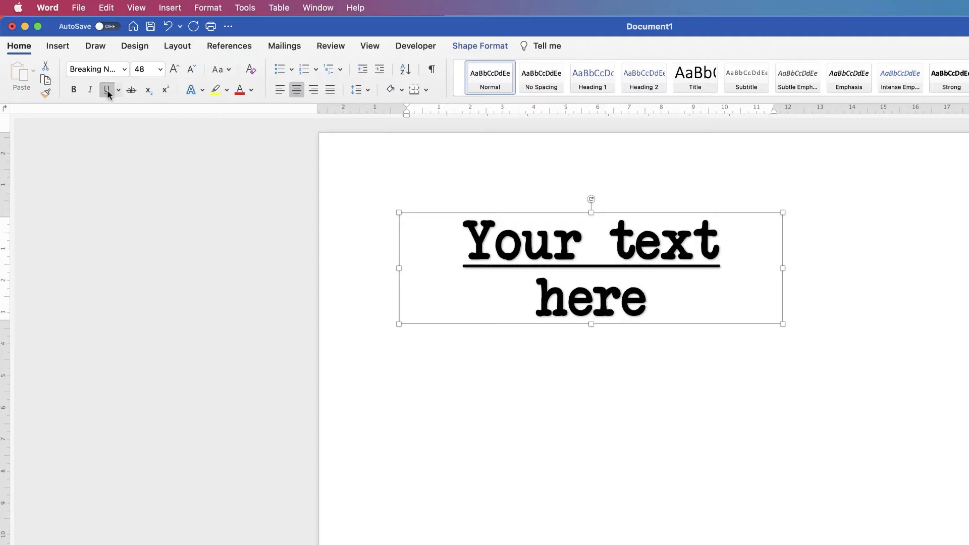
click(107, 89)
click(192, 90)
click(192, 90)
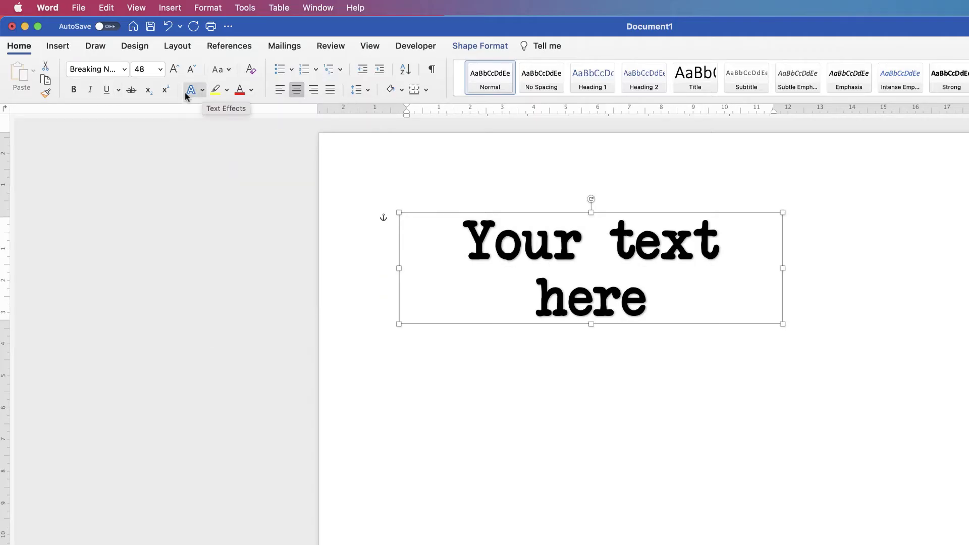
Open the custom font colours for the WordArt text and choose a slightly brightened light blue on the colour wheel
click(251, 89)
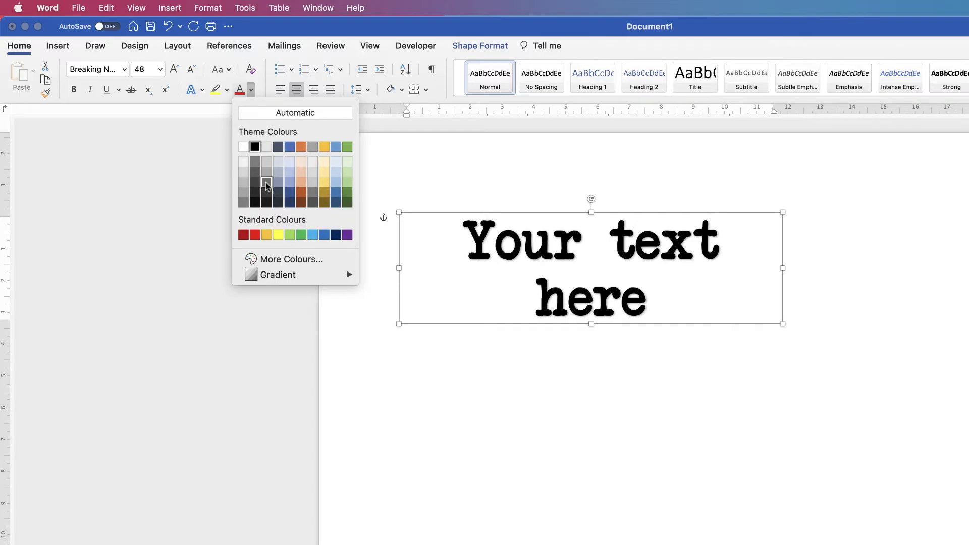
click(276, 261)
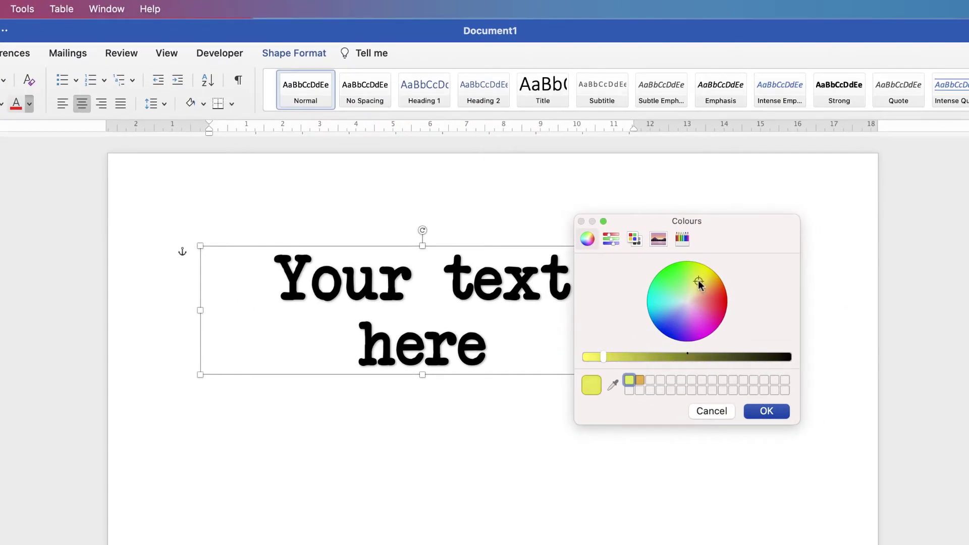
drag(698, 281, 668, 311)
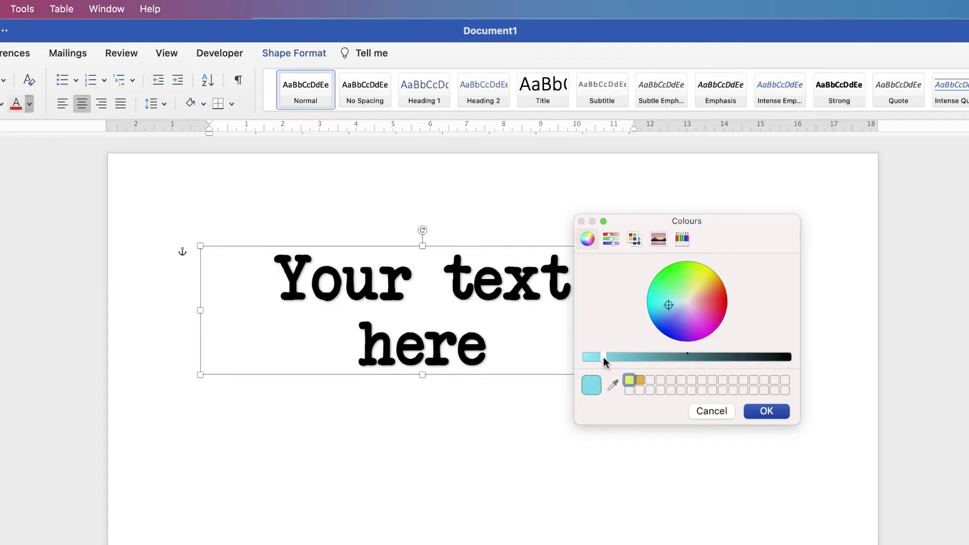
mouse_move(603, 358)
mouse_down()
mouse_move(583, 357)
mouse_move(679, 358)
mouse_move(599, 357)
mouse_up()
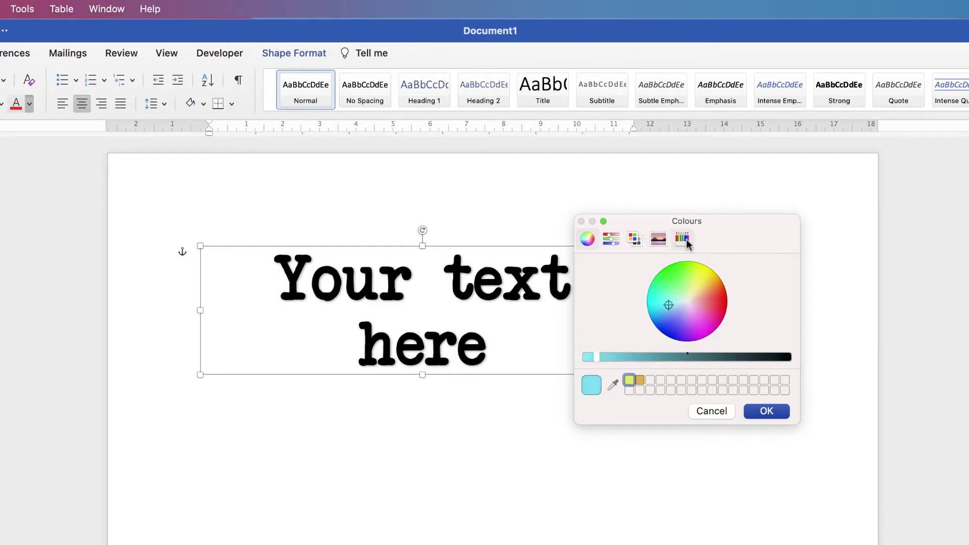
Look through the RGB sliders, Crayons palette and coloured pencils, and return to the colour wheel
click(611, 243)
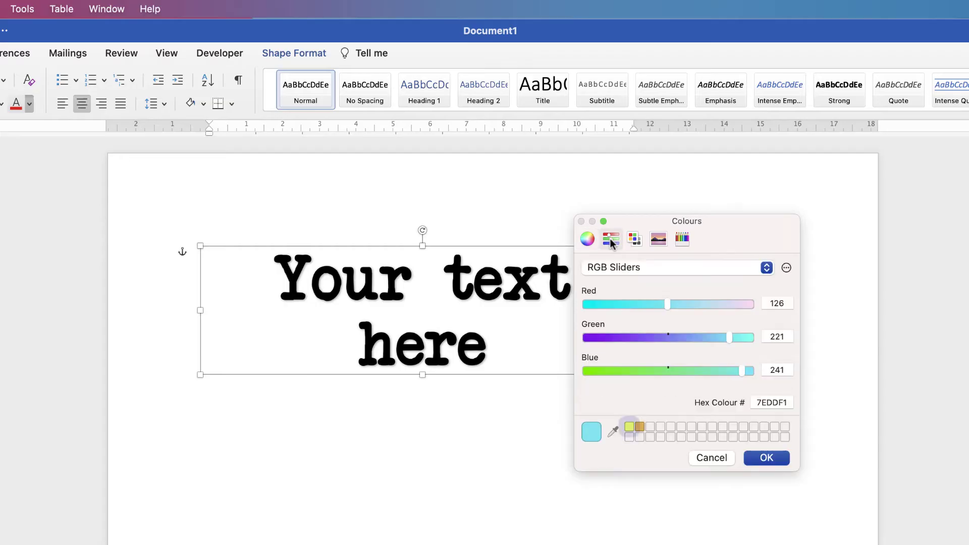
click(636, 242)
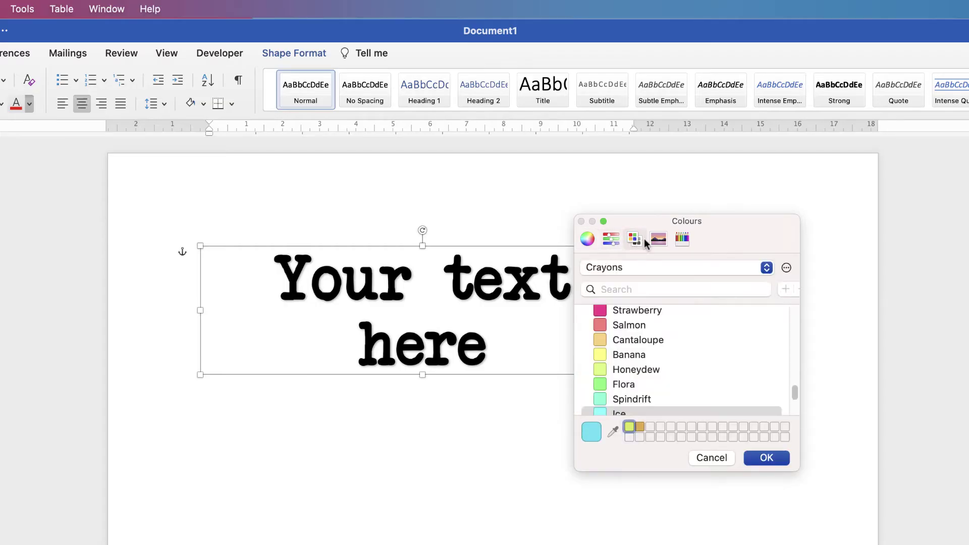
click(682, 238)
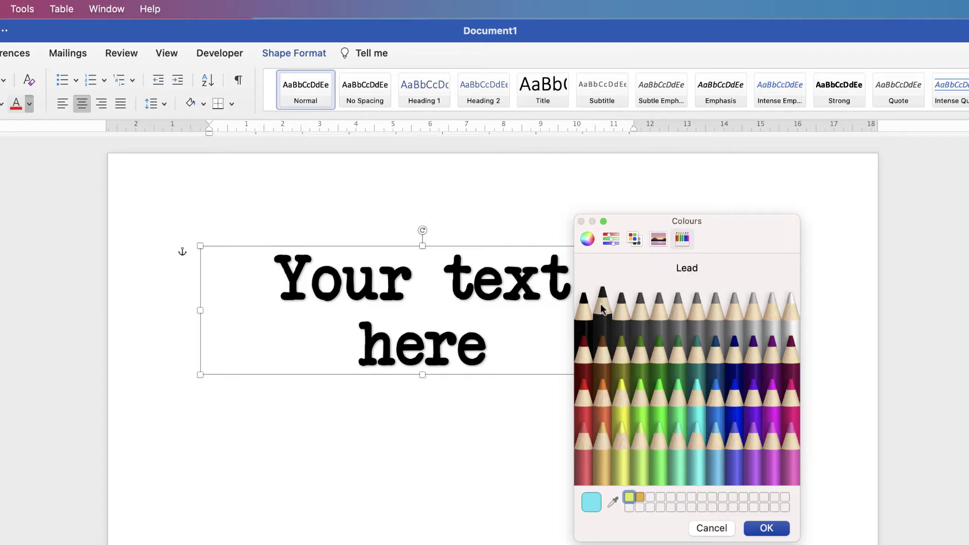
click(587, 239)
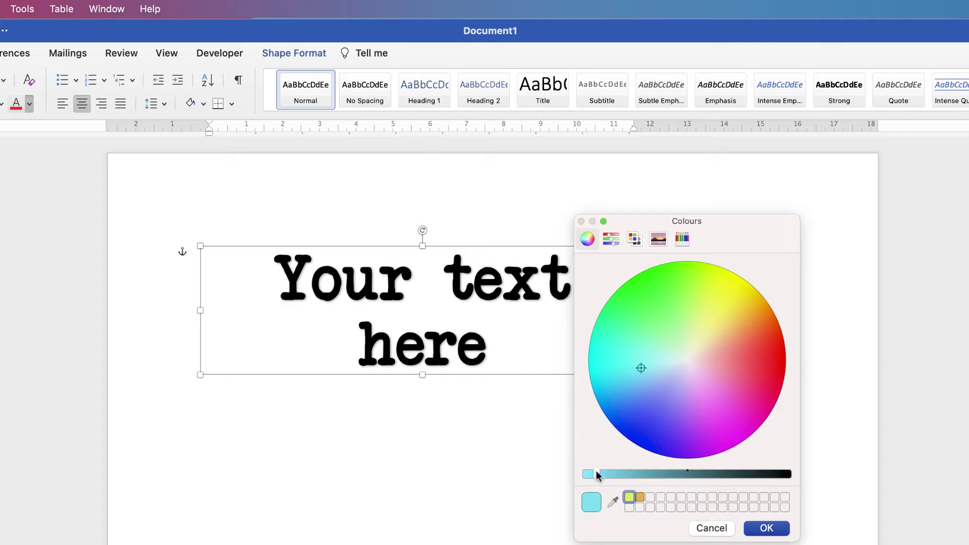
Darken the custom colour, shift it to a medium blue on the colour wheel and apply it to the WordArt text
drag(597, 477, 627, 474)
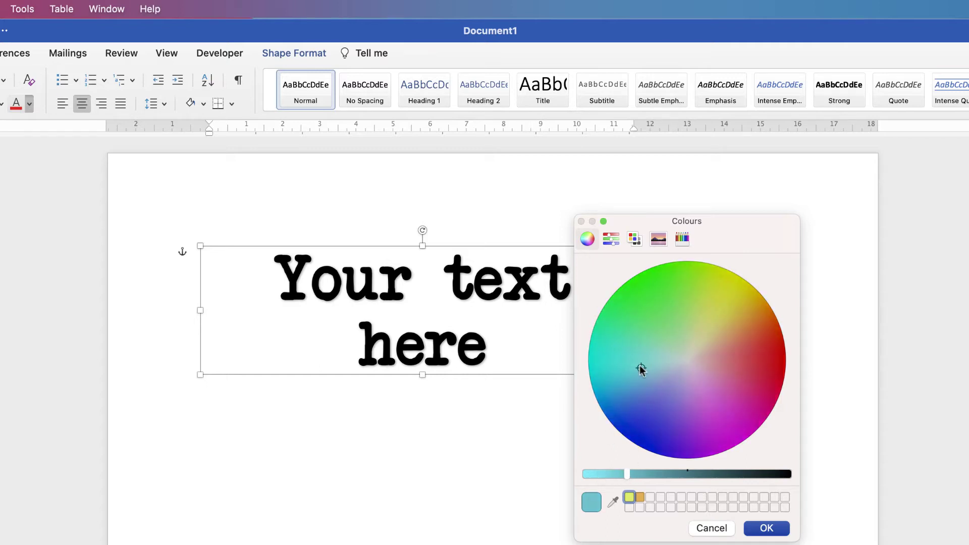
drag(641, 369, 611, 392)
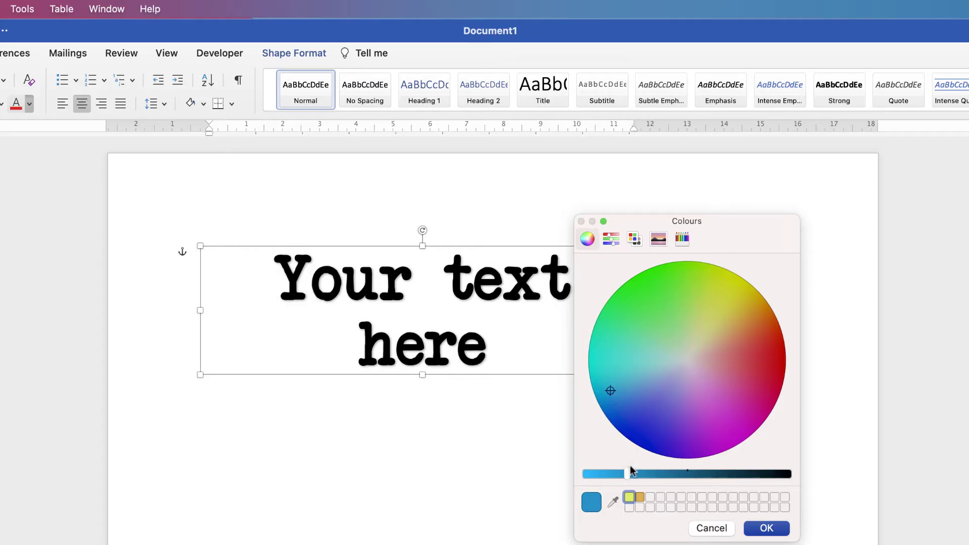
drag(627, 474, 633, 475)
drag(609, 395, 606, 389)
click(767, 528)
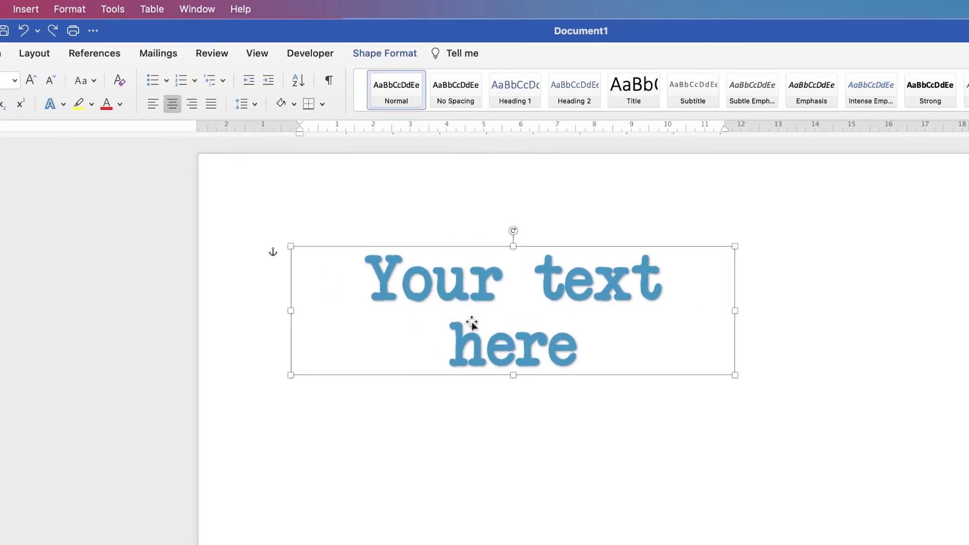
Look through the Outline, Shadow and Glow text effects for the WordArt without applying any
click(63, 104)
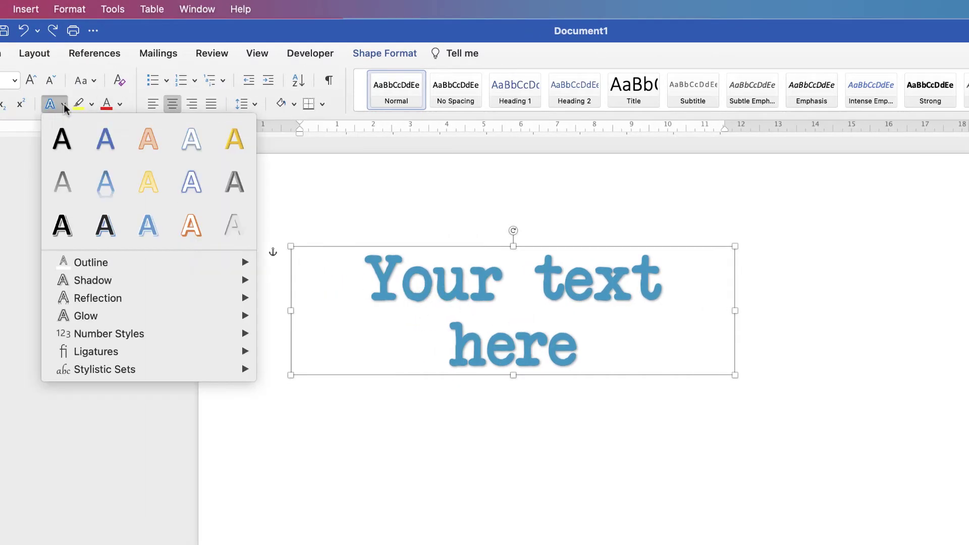
mouse_move(87, 268)
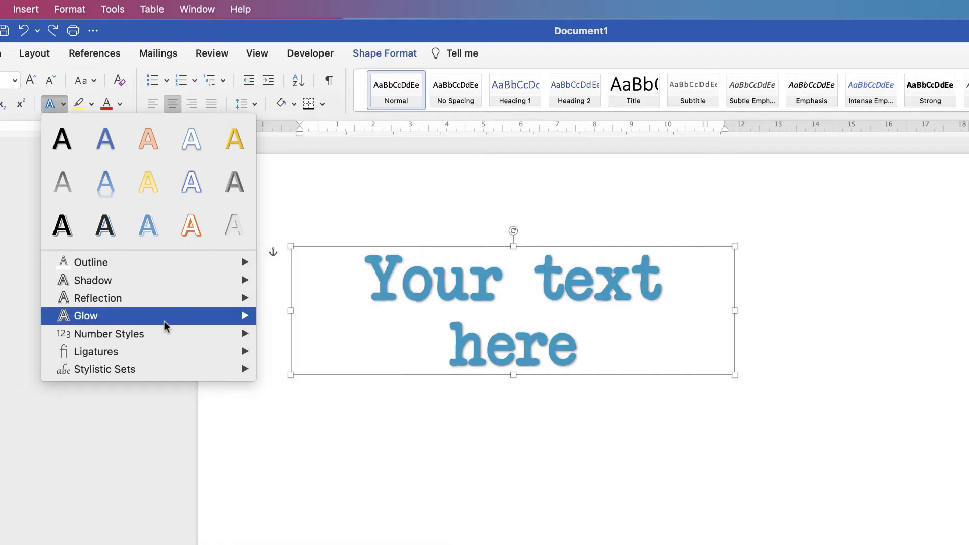
mouse_move(141, 281)
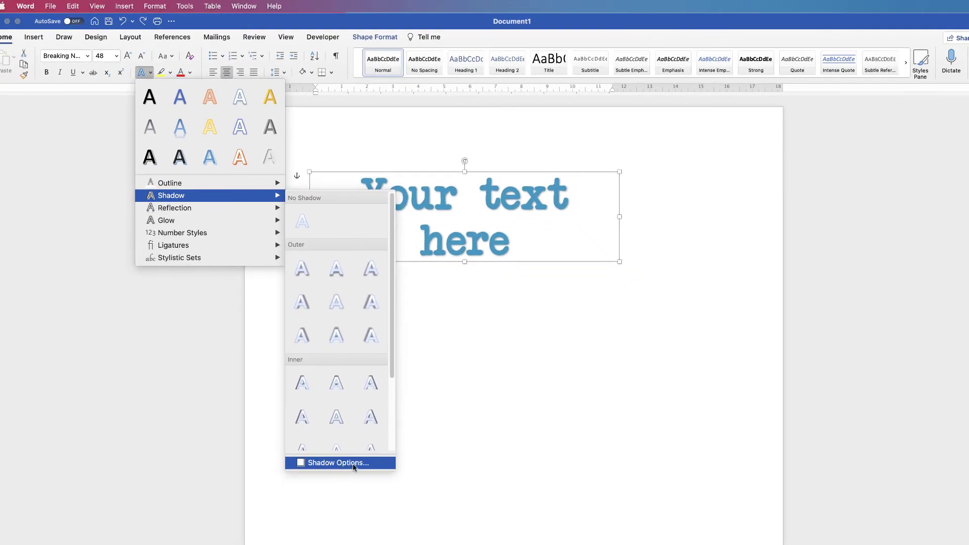
mouse_move(167, 220)
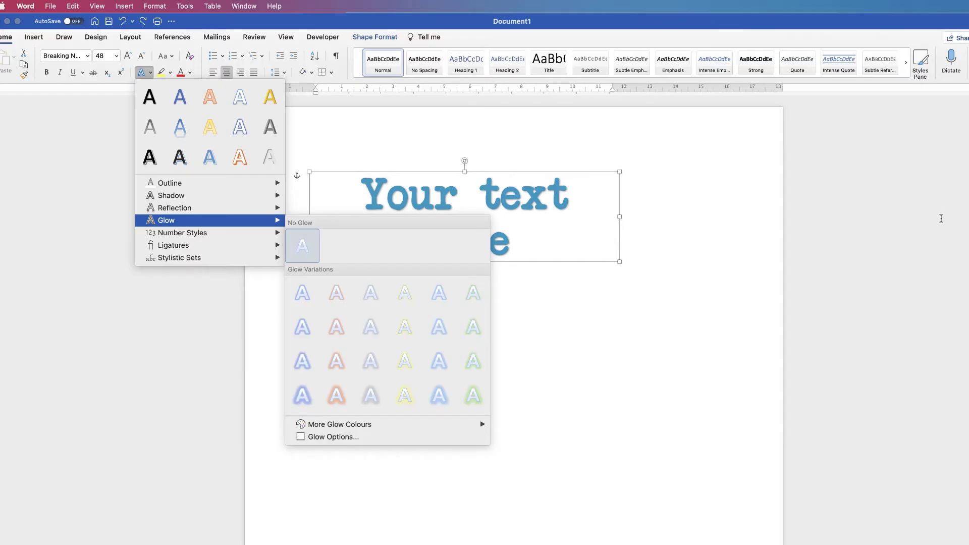
click(591, 232)
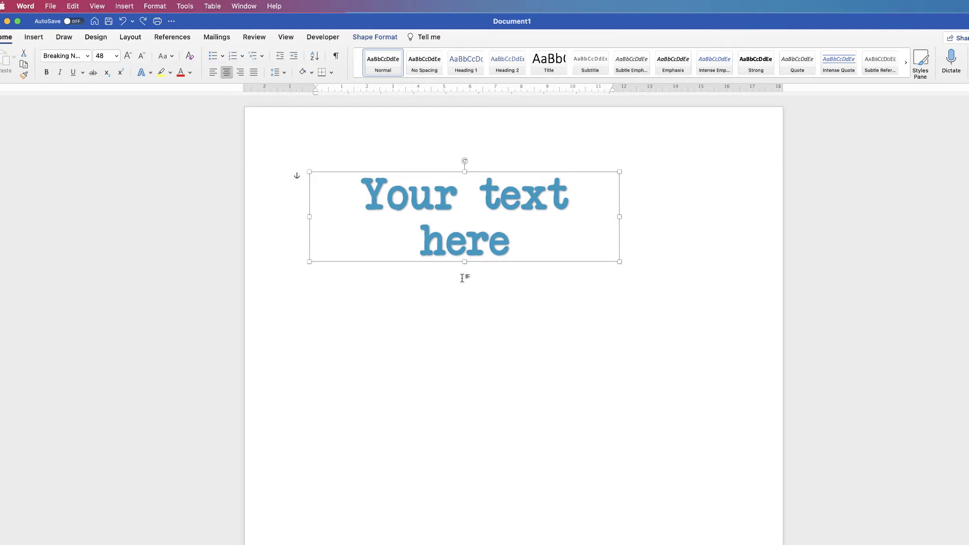
Open the Format Shape text options for the WordArt, expand Text Fill and look at the solid fill colours
click(373, 37)
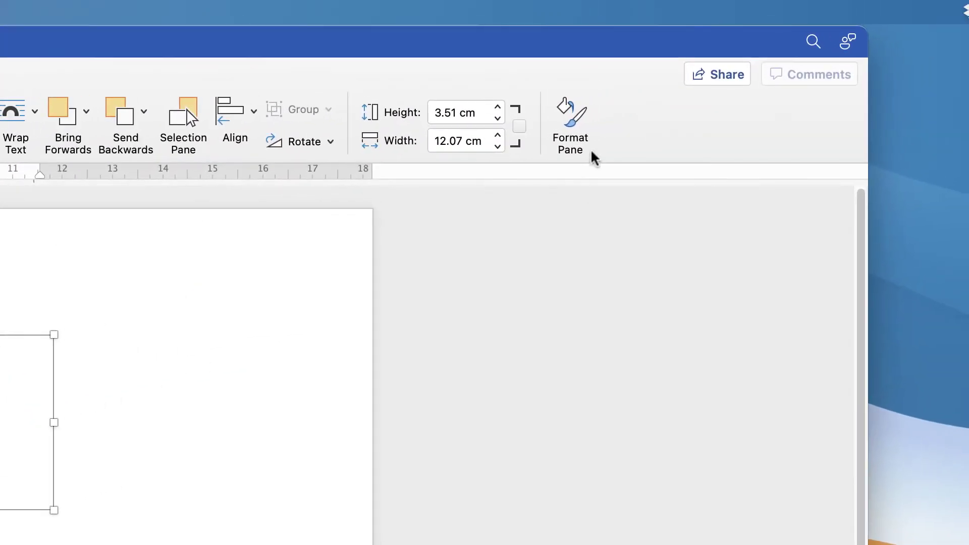
click(573, 130)
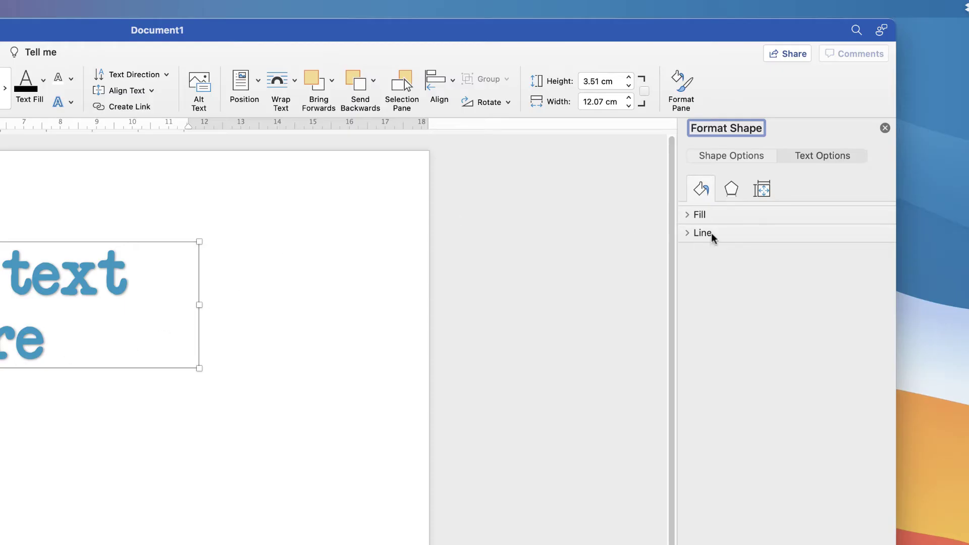
click(818, 156)
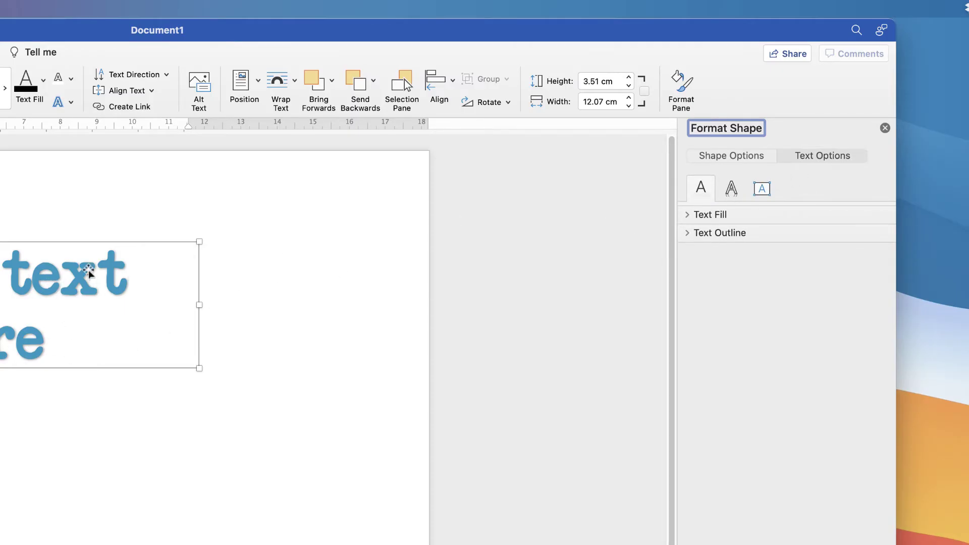
click(797, 160)
click(689, 214)
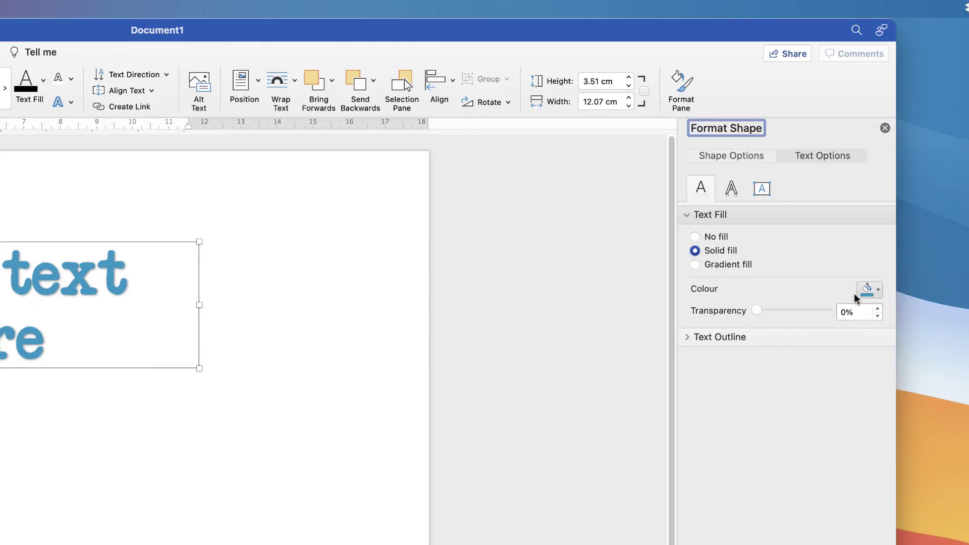
click(879, 290)
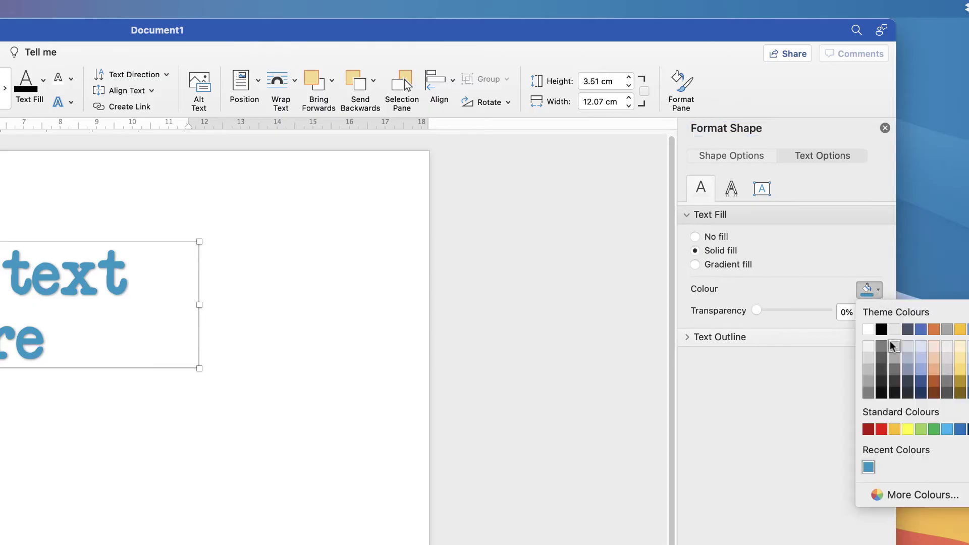
click(881, 292)
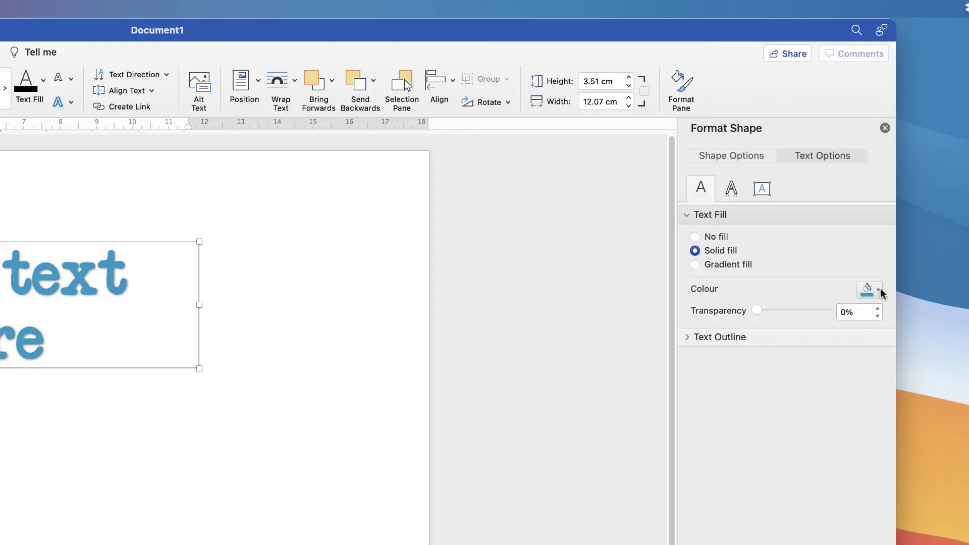
Switch the WordArt text to a gradient fill and remove the two middle gradient stops
click(695, 264)
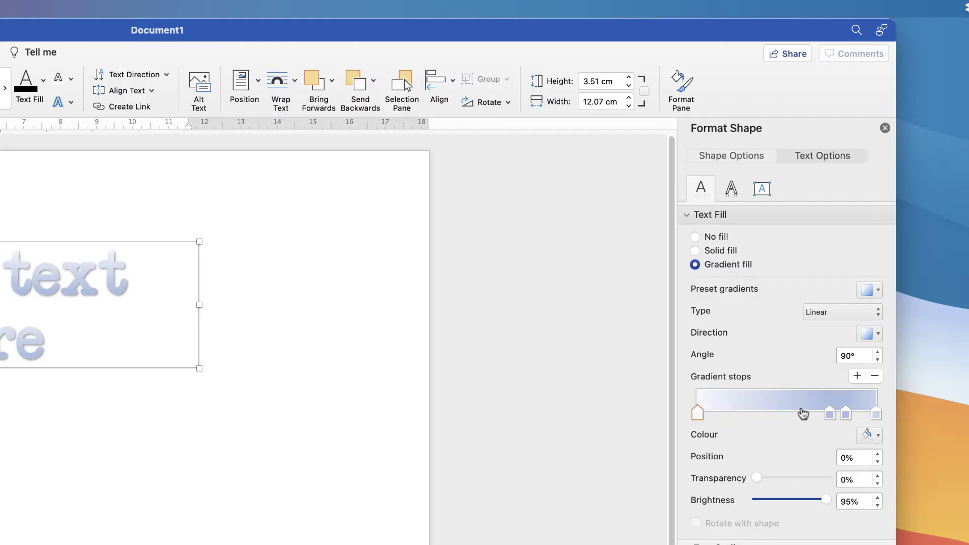
click(830, 417)
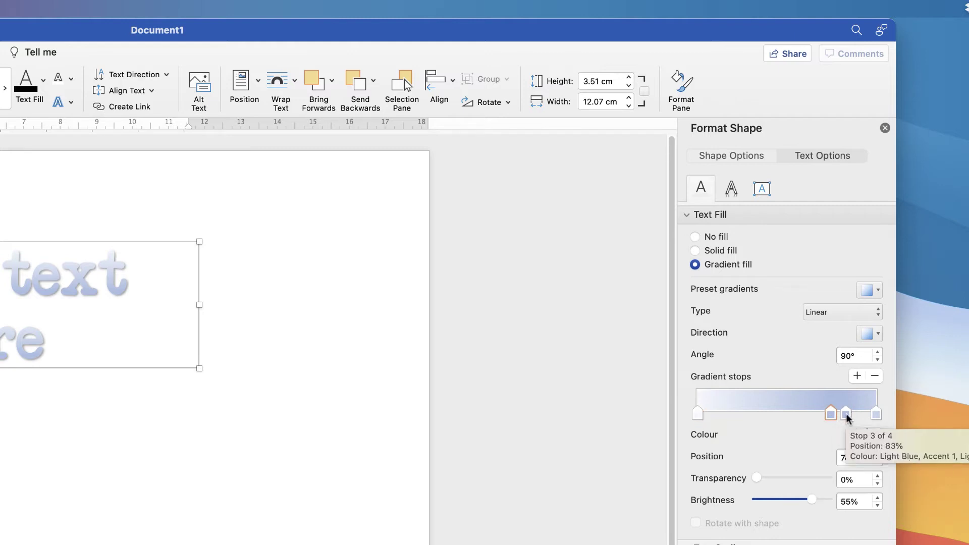
click(847, 416)
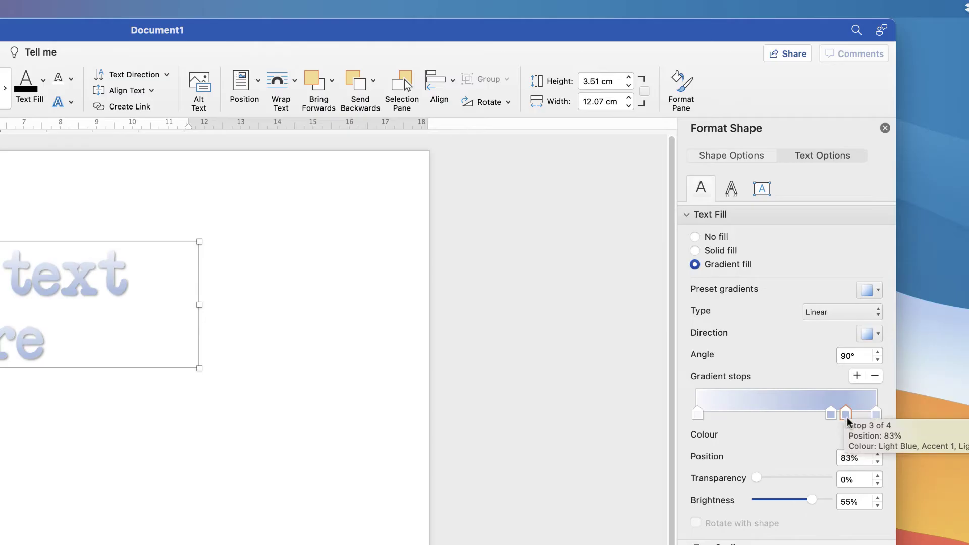
click(875, 377)
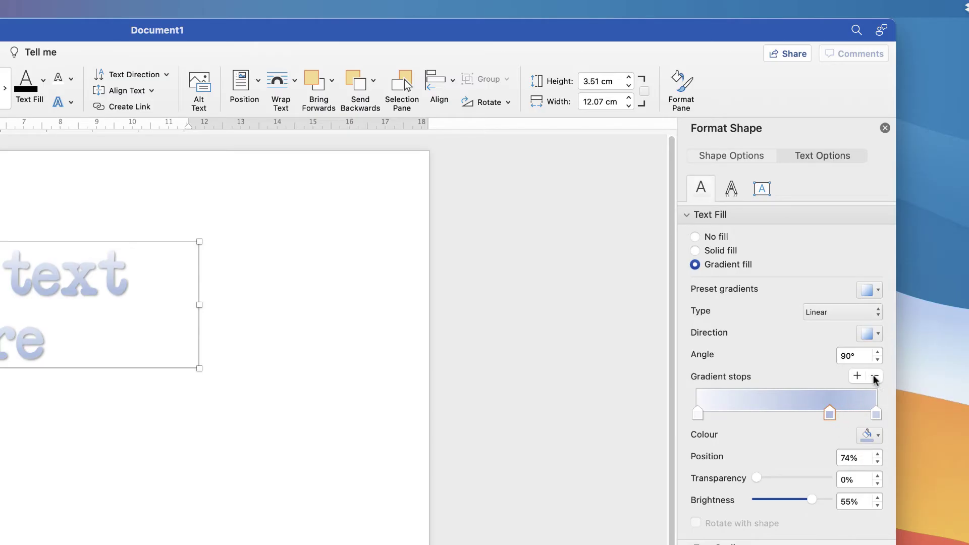
click(875, 378)
Set the last gradient stop of the text fill to red and the first stop to yellow
click(876, 415)
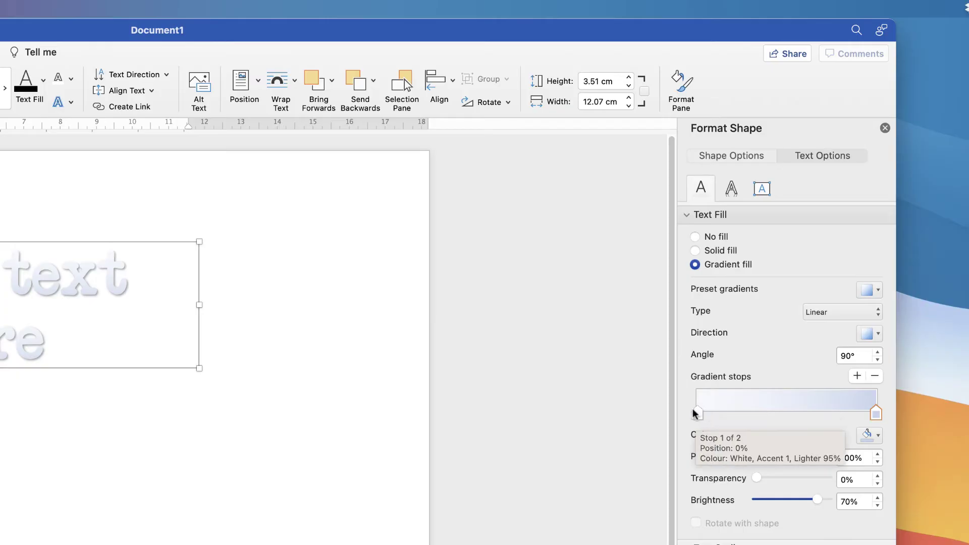
click(869, 435)
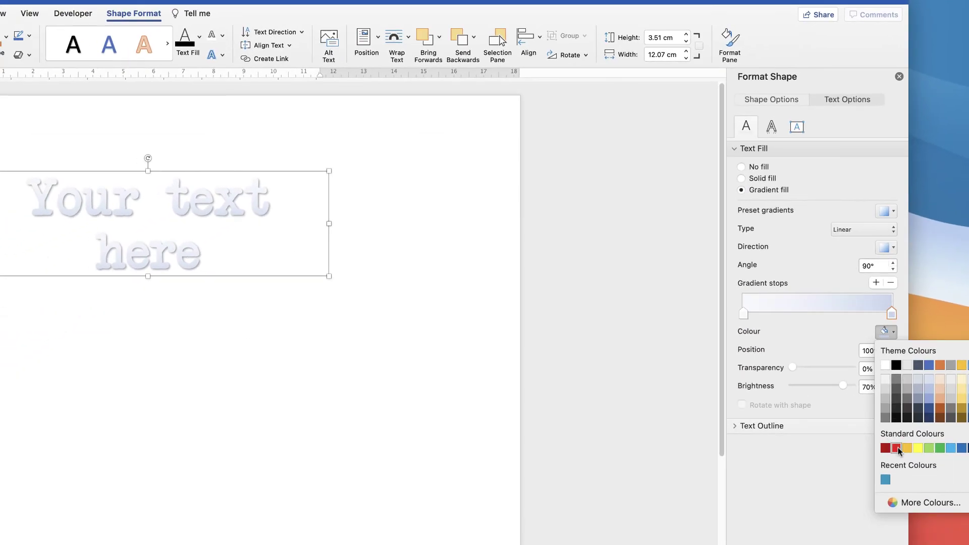
click(897, 449)
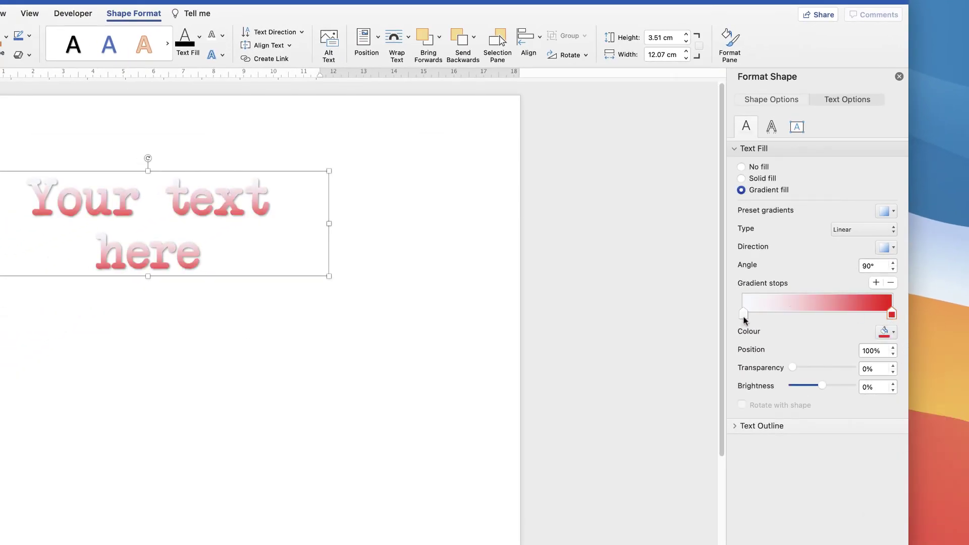
click(744, 314)
click(894, 331)
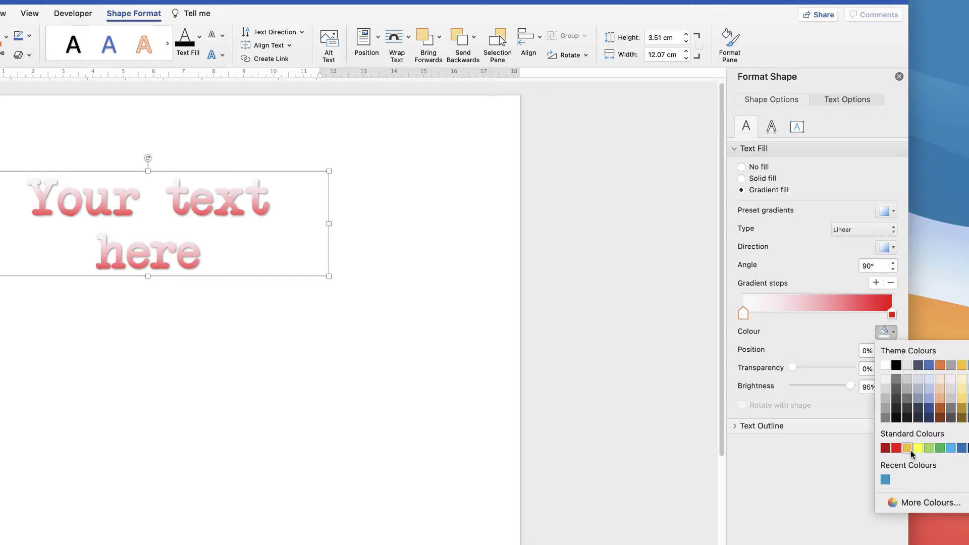
click(918, 448)
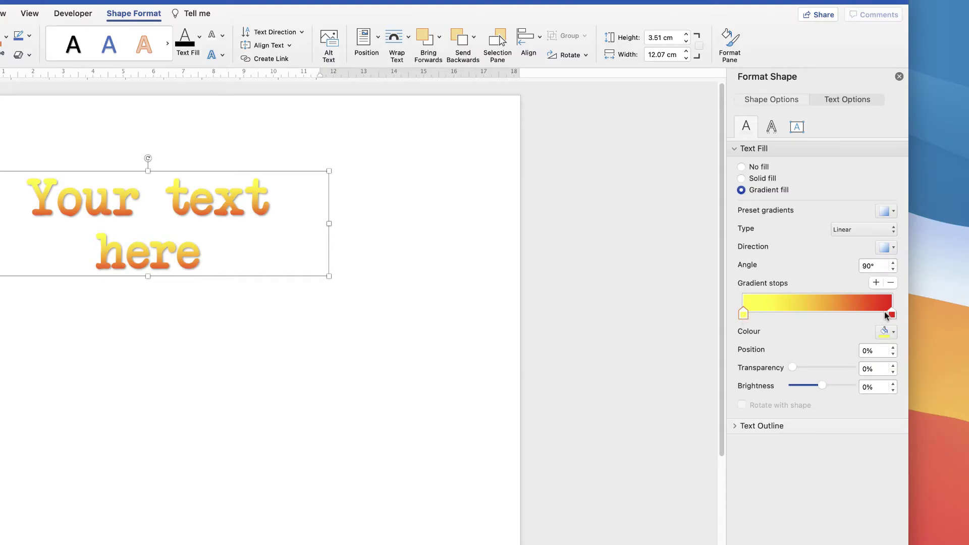
Try adjusting the red gradient stop and switch the WordArt text back to a solid fill
mouse_move(893, 317)
mouse_down()
mouse_move(803, 319)
mouse_move(891, 317)
mouse_up()
click(741, 178)
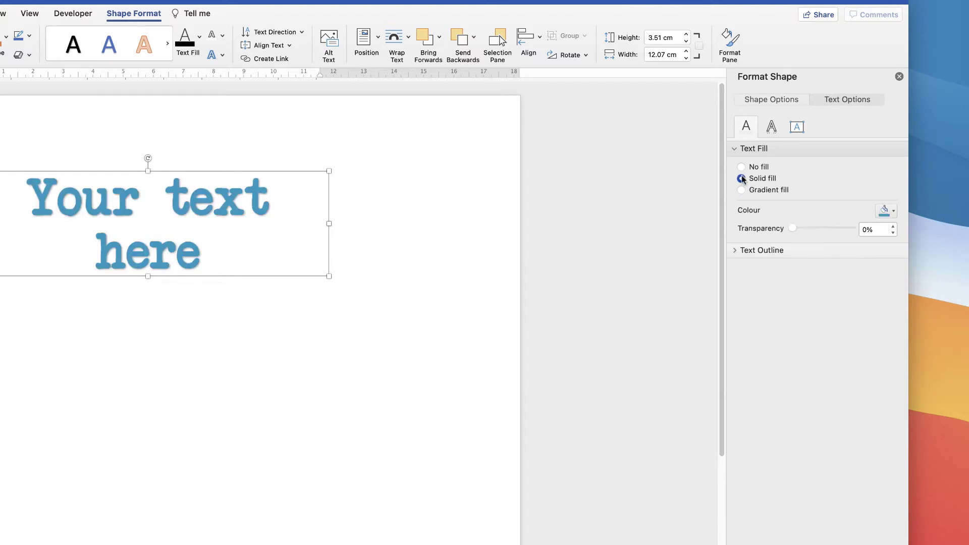
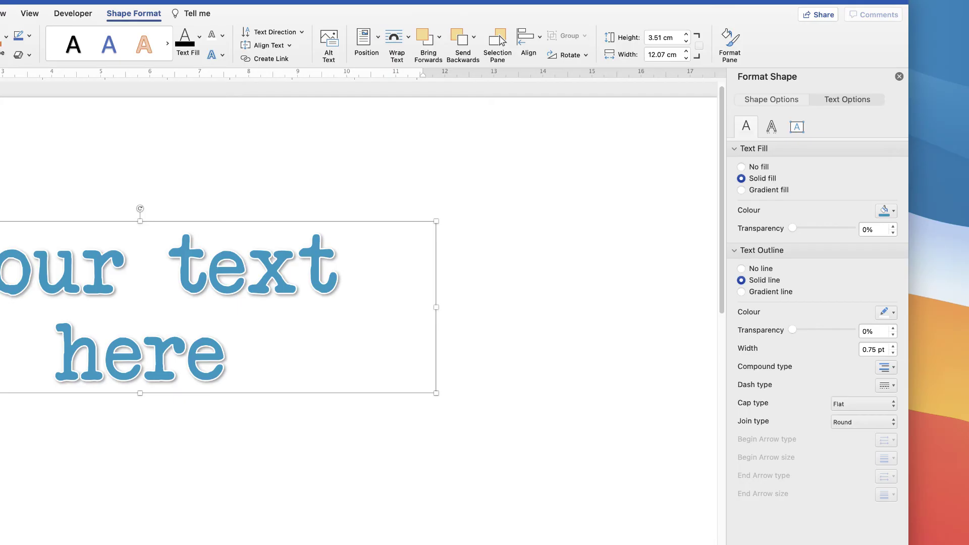
Try red, yellow, orange and a light gold theme shade as the WordArt's text outline colour
click(893, 313)
click(897, 430)
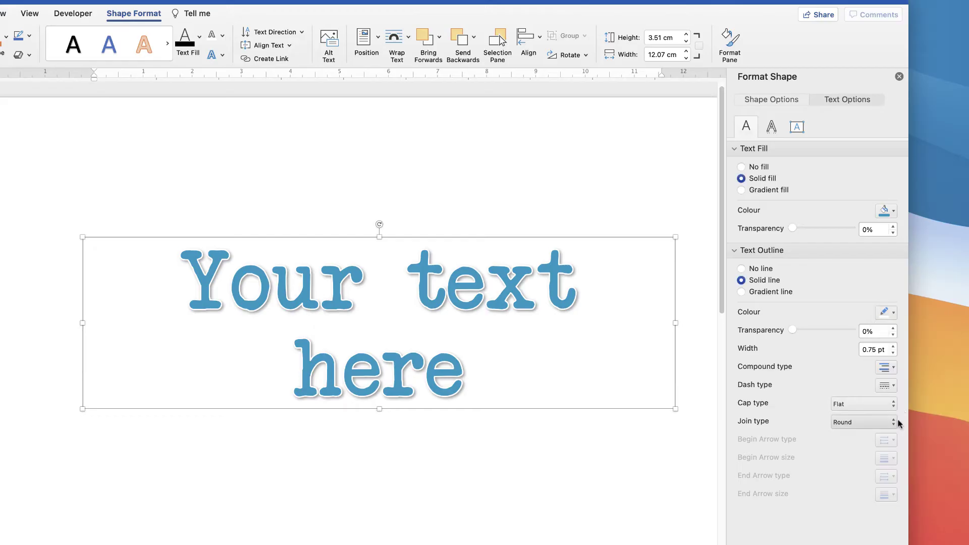
click(892, 314)
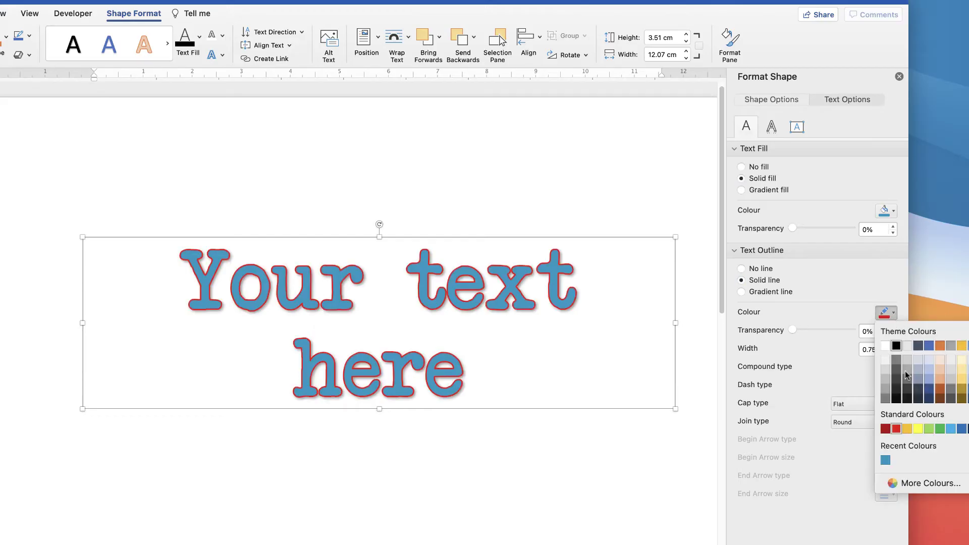
click(918, 429)
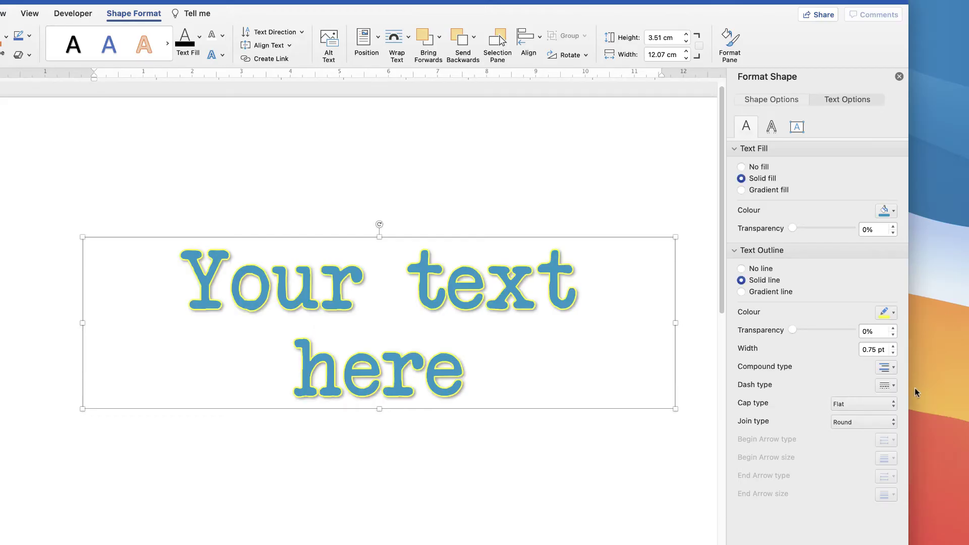
click(893, 313)
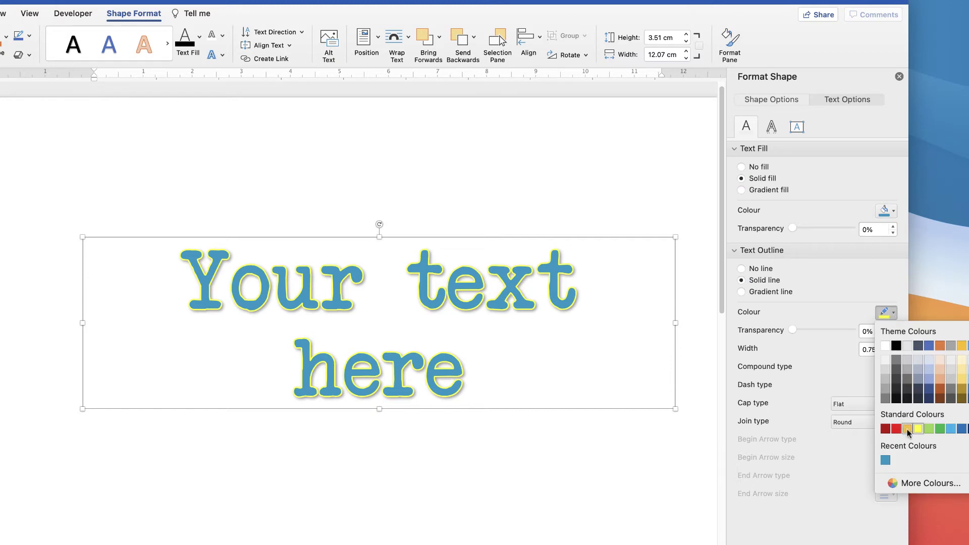
click(908, 430)
click(893, 314)
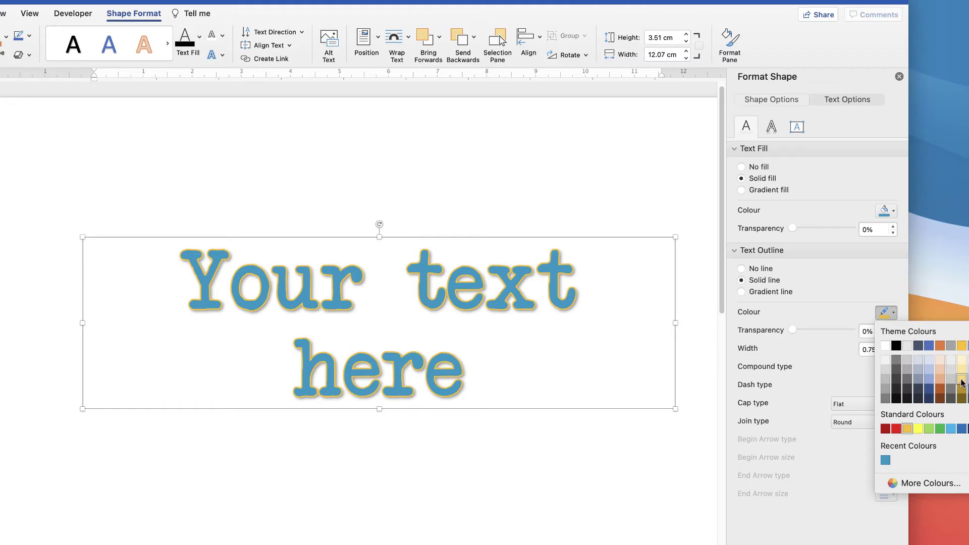
click(962, 380)
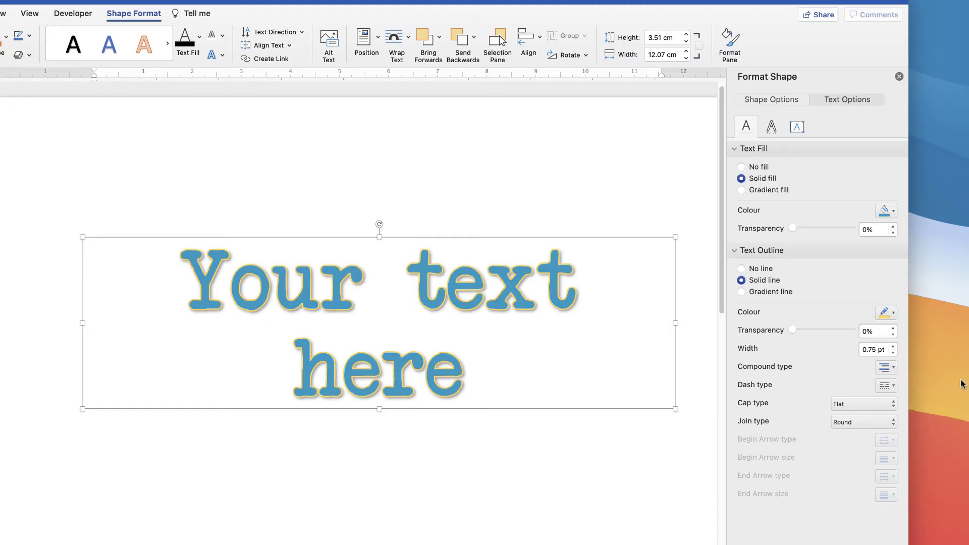
Try a thicker text outline and reduce its width to 0.75 pt again
click(893, 346)
click(894, 346)
click(893, 346)
click(893, 346)
click(893, 347)
click(894, 346)
click(893, 353)
click(893, 353)
click(893, 353)
click(893, 352)
click(893, 353)
click(893, 353)
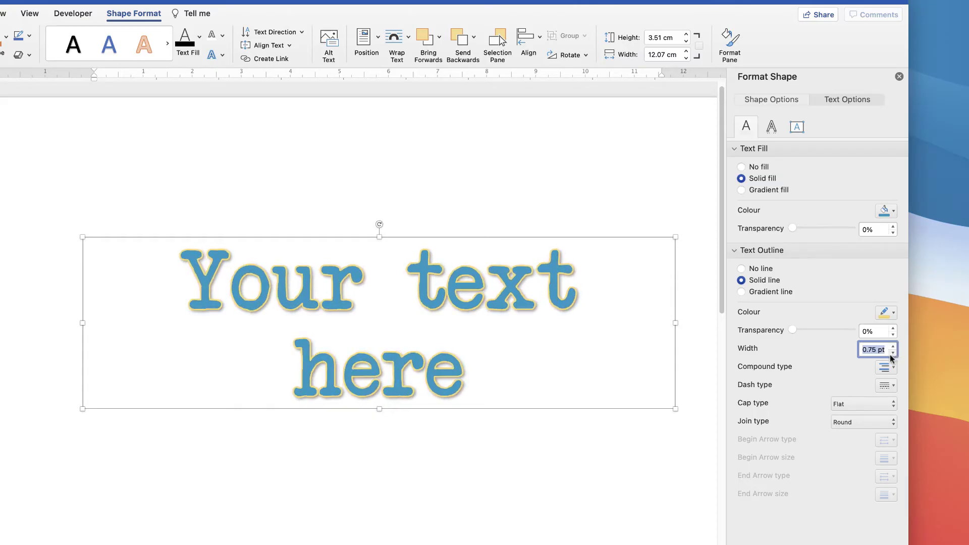
Try the double-line compound type on the text outline with a width of 1.5 pt
click(893, 369)
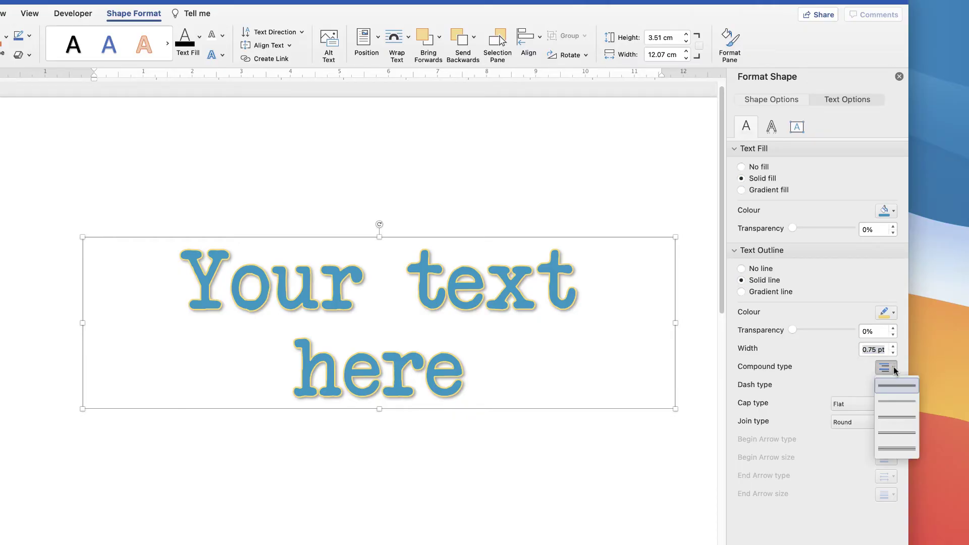
click(895, 402)
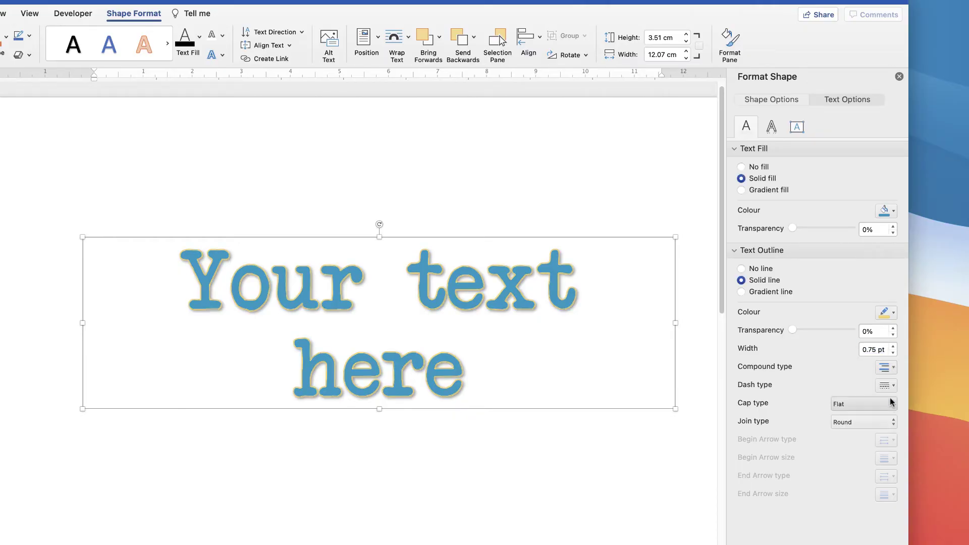
click(893, 346)
click(893, 346)
click(893, 346)
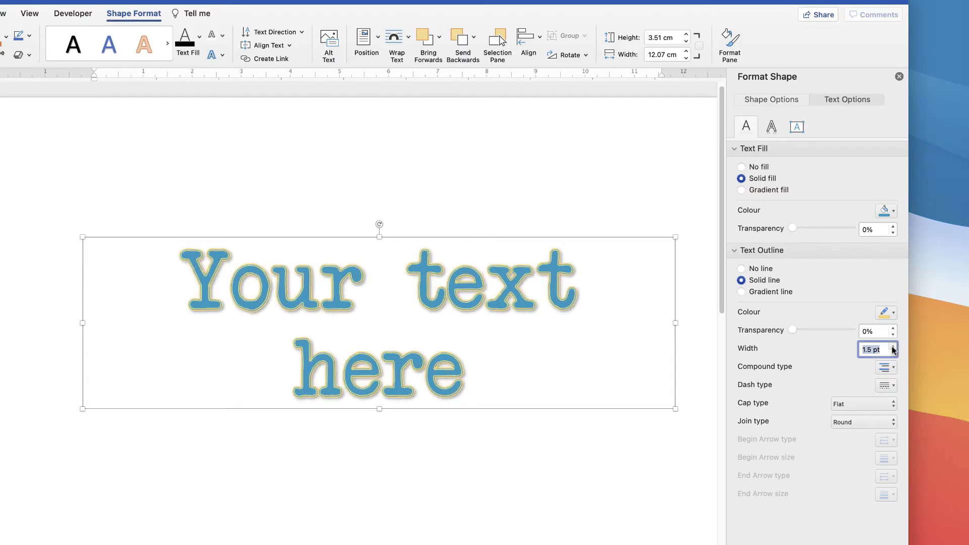
Try the triple-line compound type on the text outline and return it to a single line
click(892, 373)
click(889, 452)
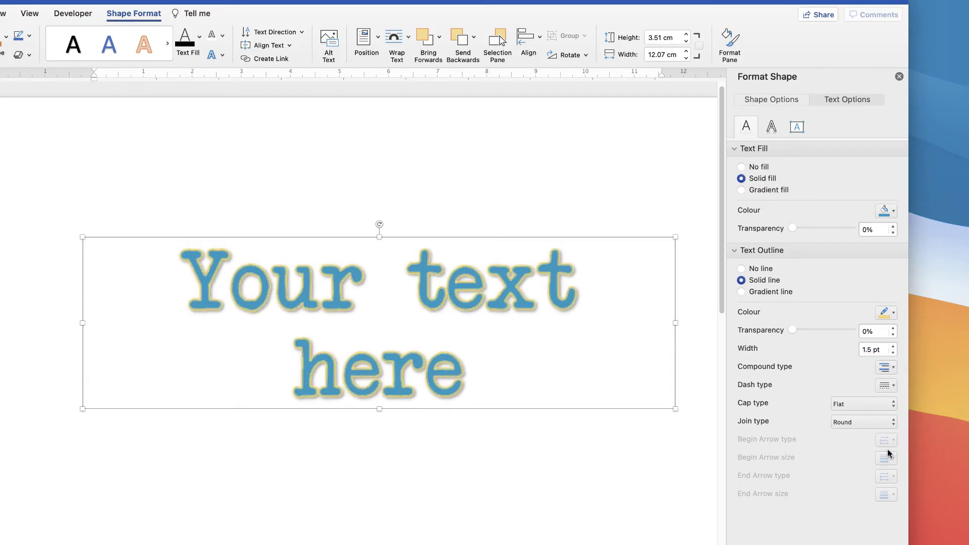
click(893, 369)
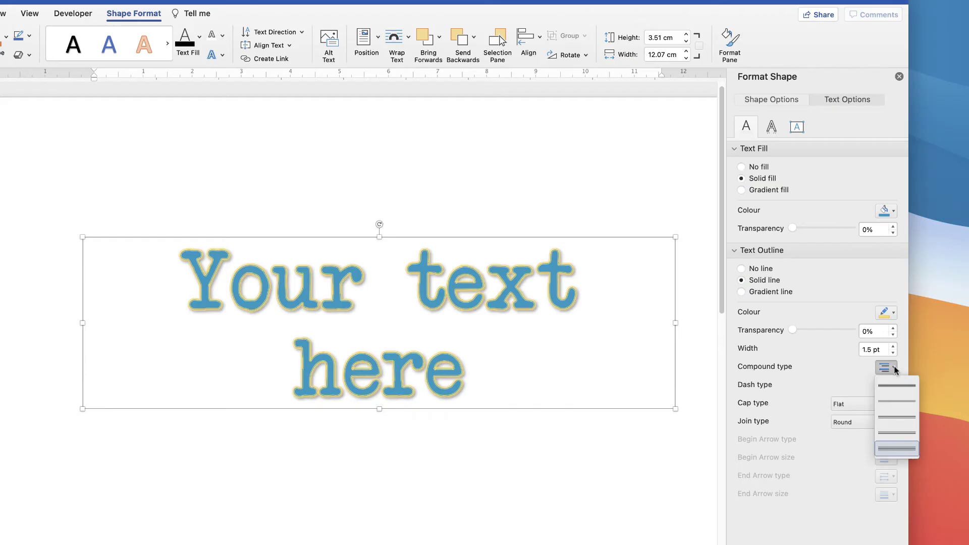
click(897, 385)
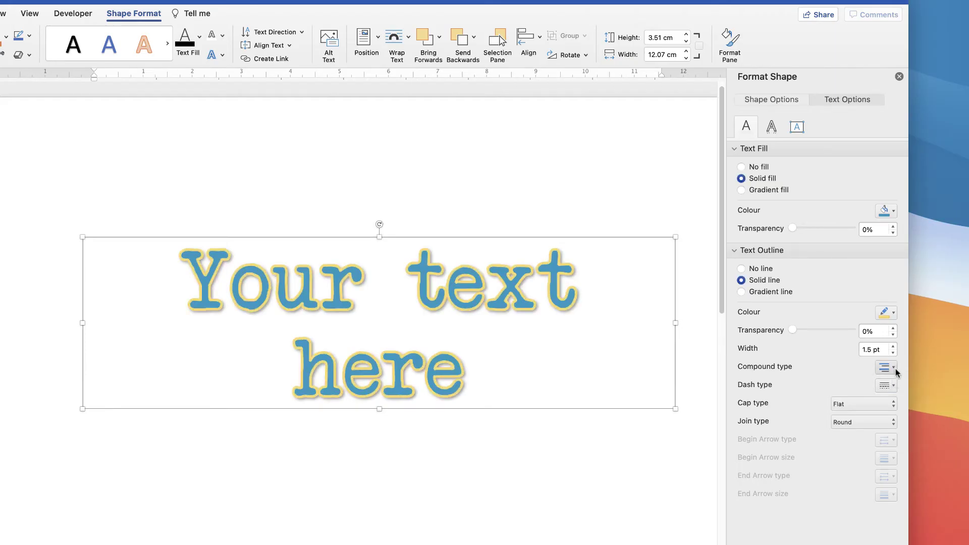
Try a dotted dash type on the text outline and return it to a continuous line
click(893, 386)
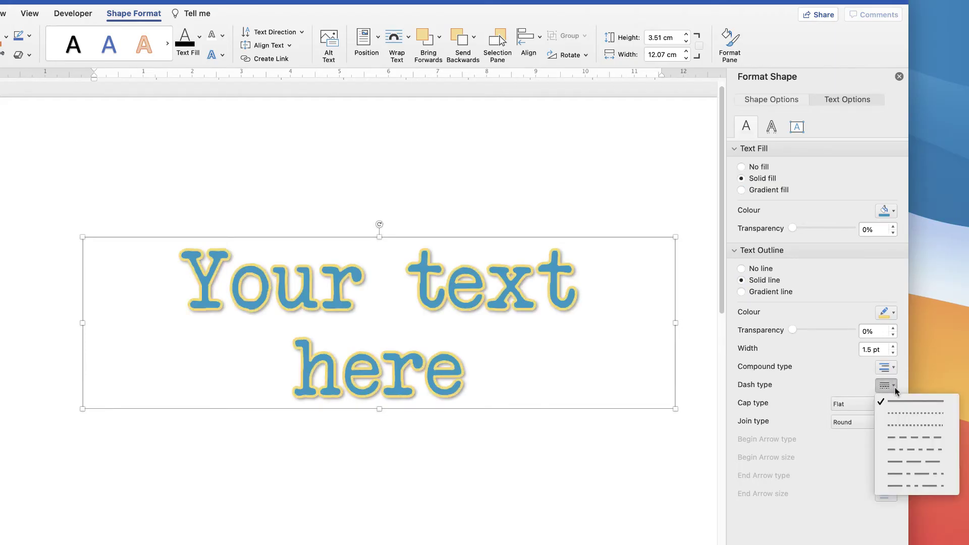
click(896, 425)
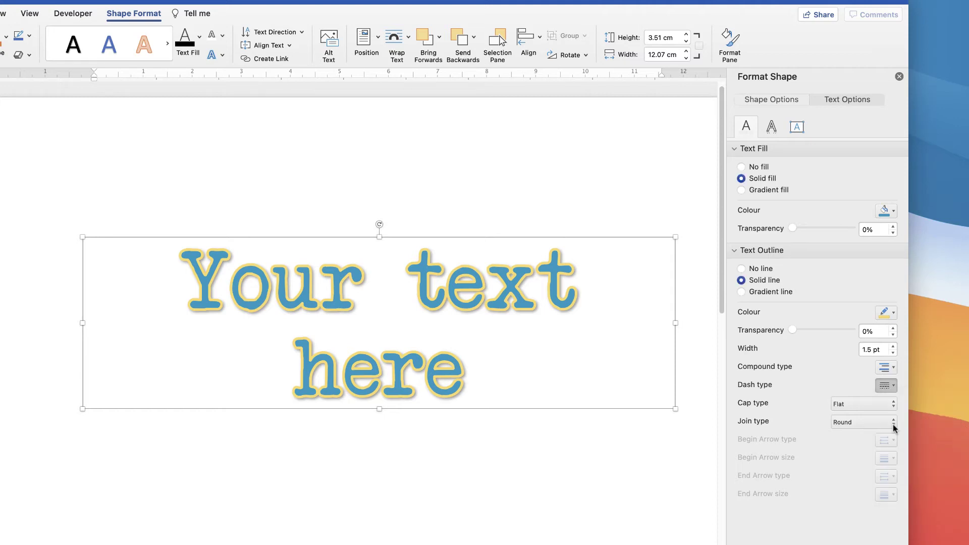
click(893, 387)
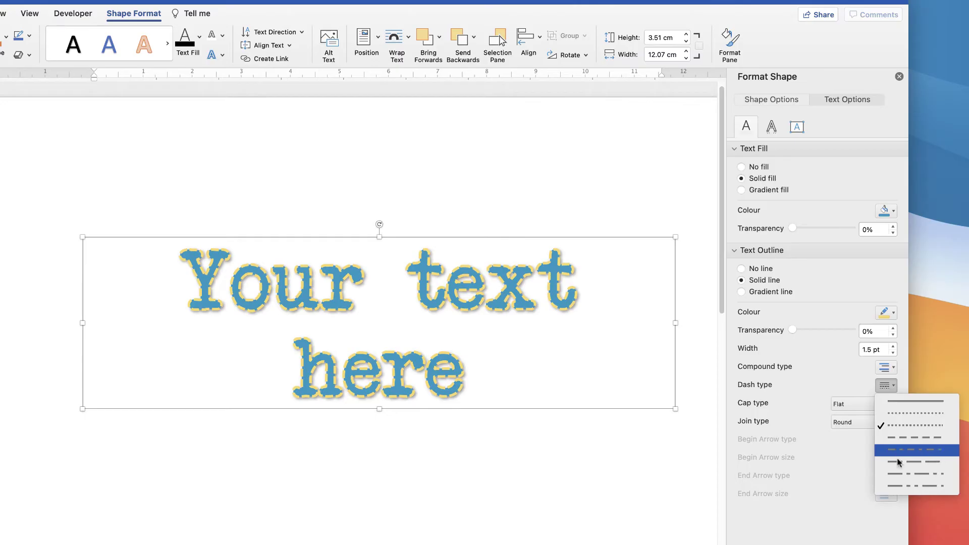
click(898, 402)
Turn the text outline off, and restore it as a solid white line with a width of 0.75 pt
click(894, 314)
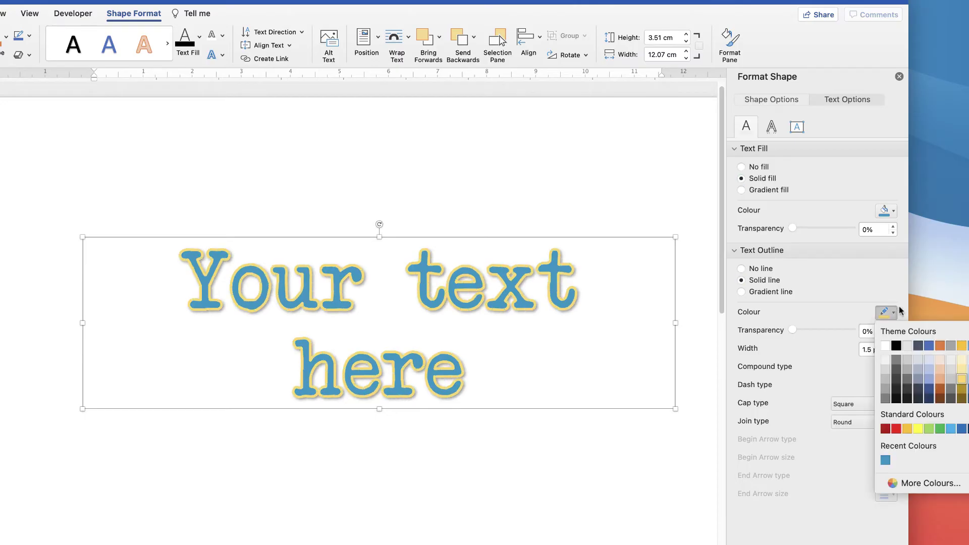
click(902, 313)
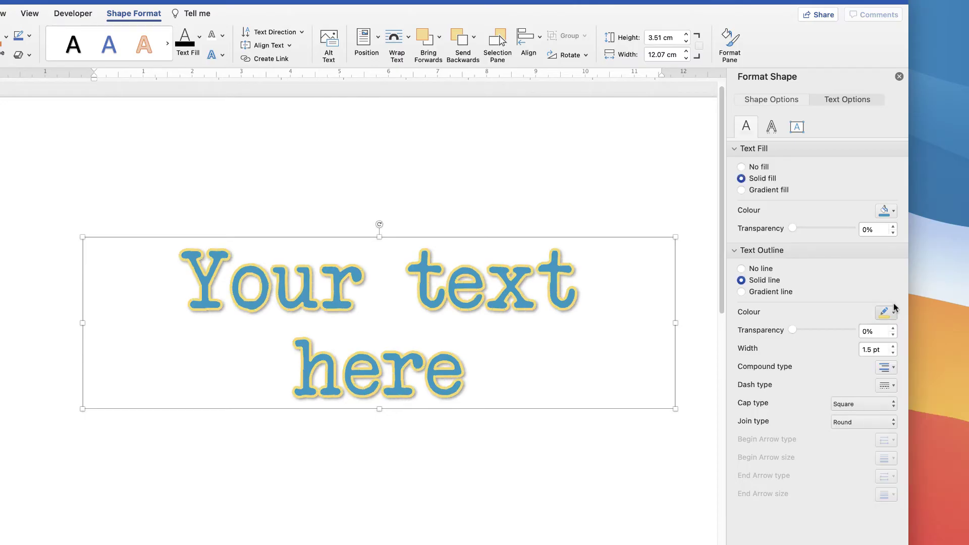
click(741, 269)
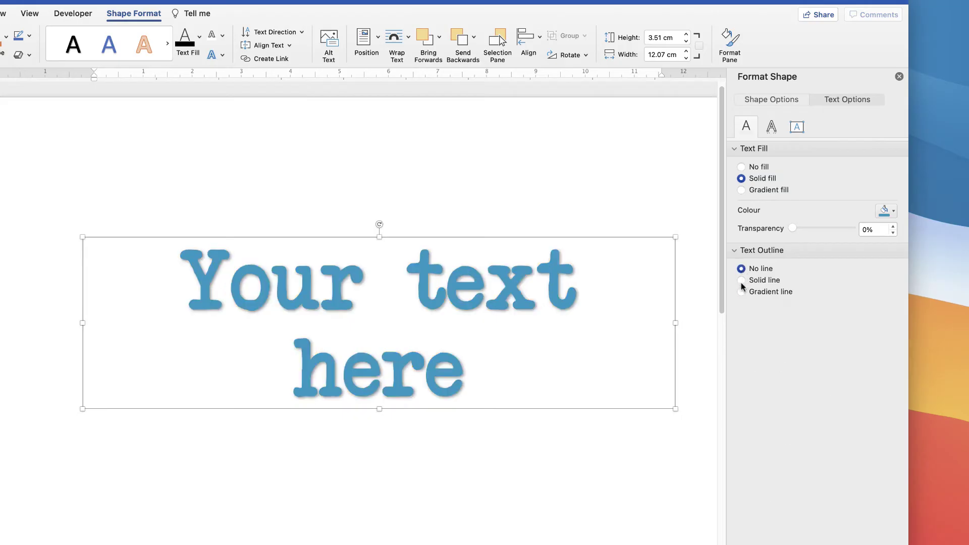
click(742, 281)
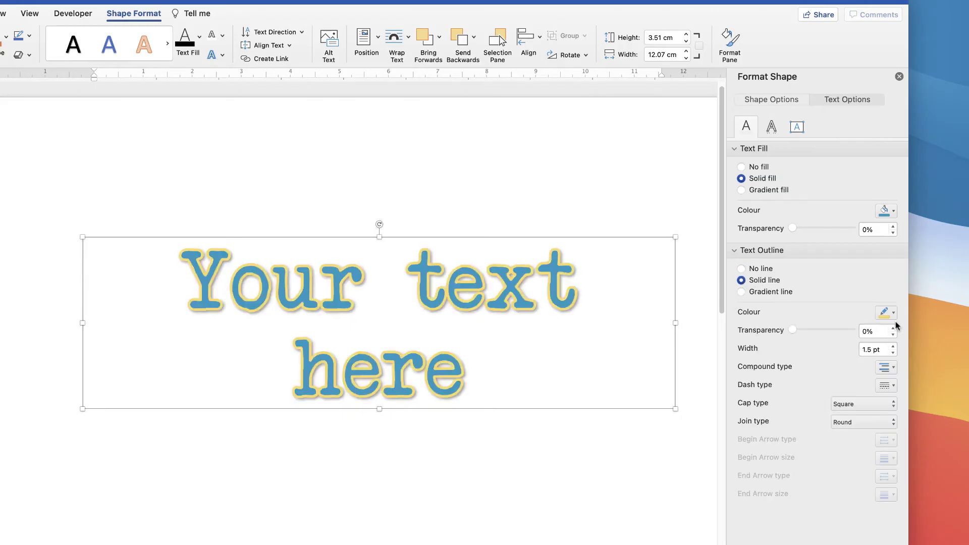
click(893, 313)
click(885, 346)
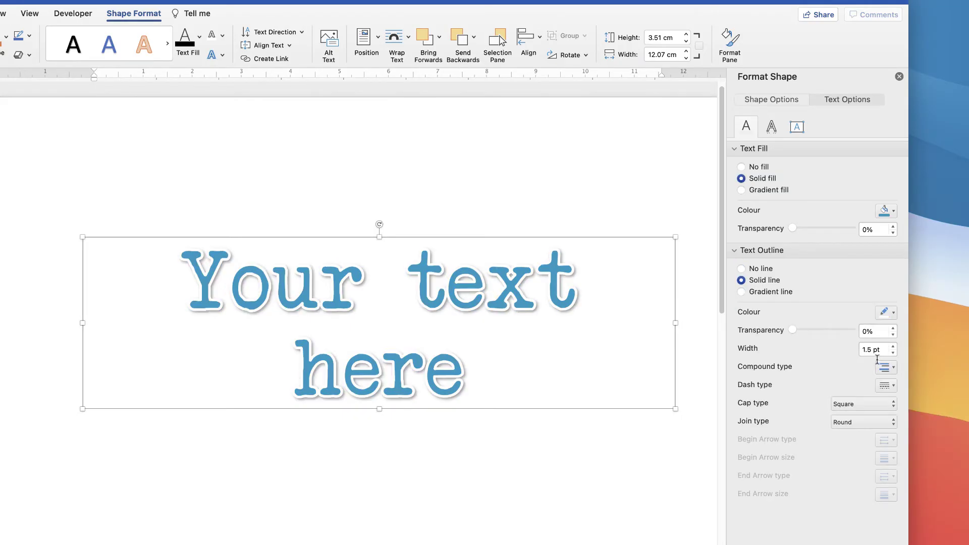
click(893, 353)
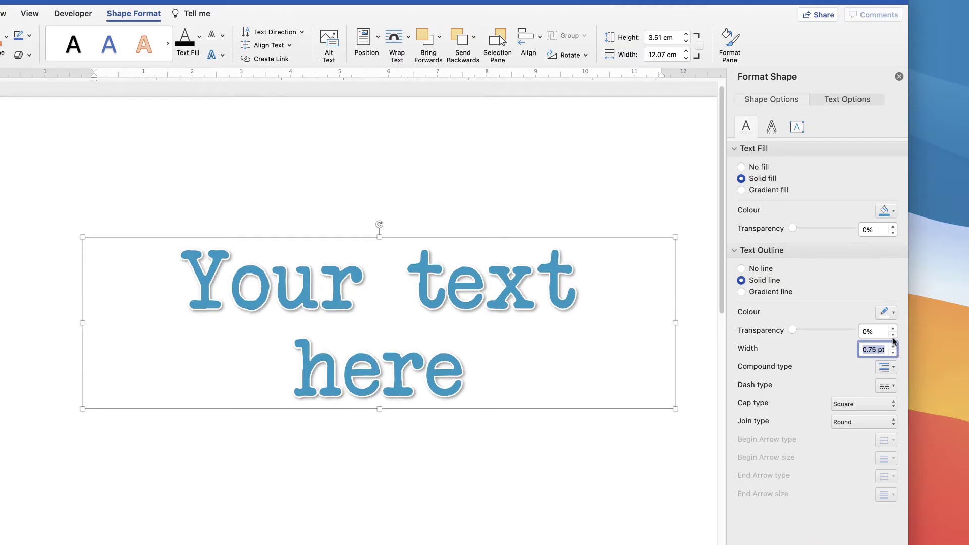
Collapse the Text Outline and Text Fill settings and show the WordArt's text effects
click(735, 250)
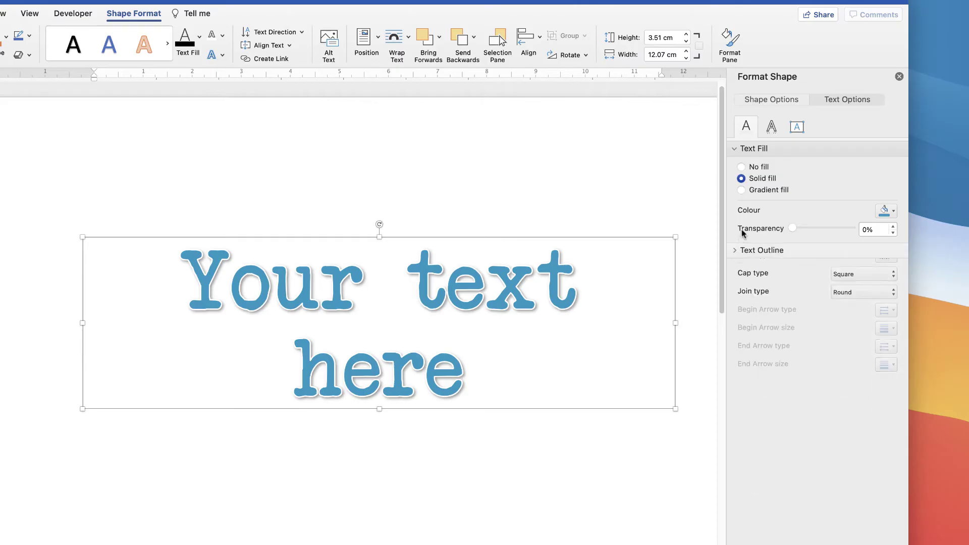
click(735, 149)
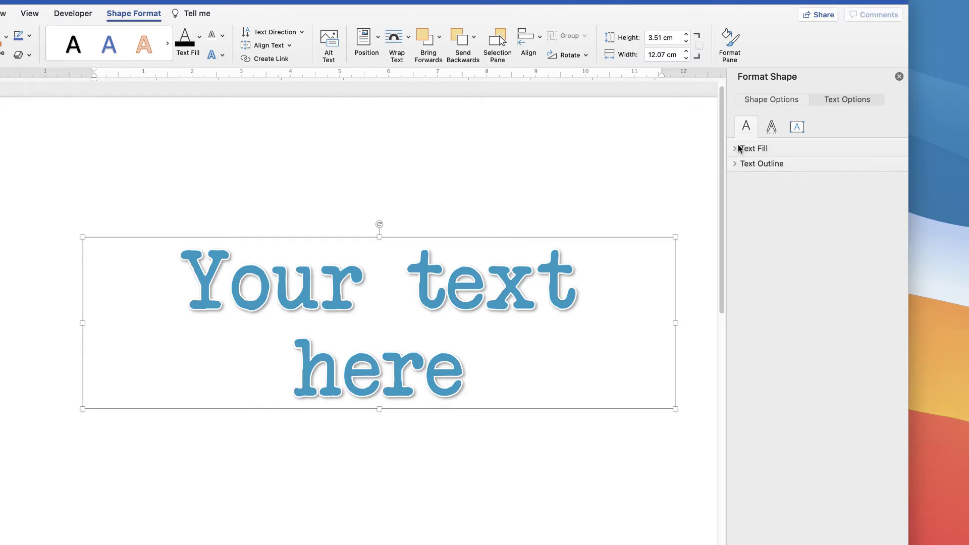
click(772, 129)
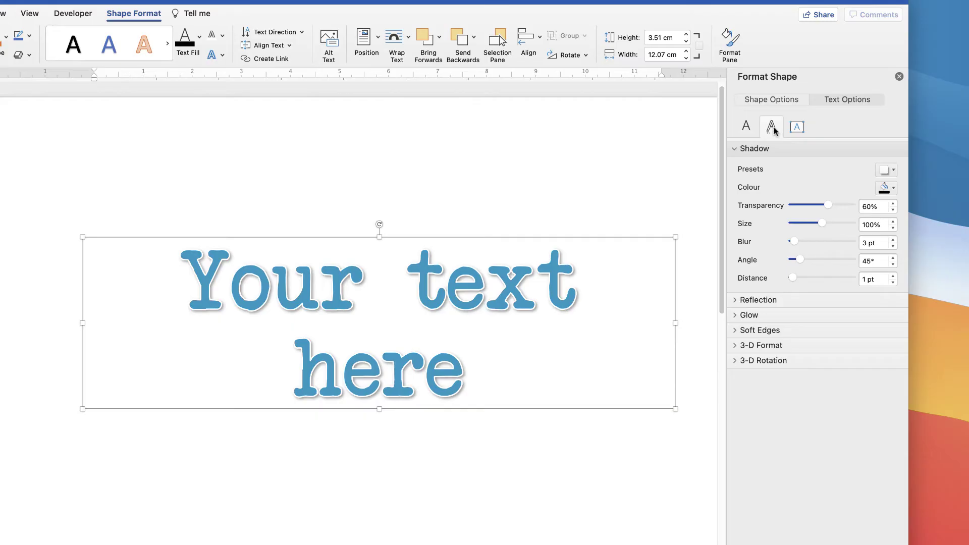
Try orange, red and light green as the text shadow colour and return it to black
click(893, 188)
click(909, 305)
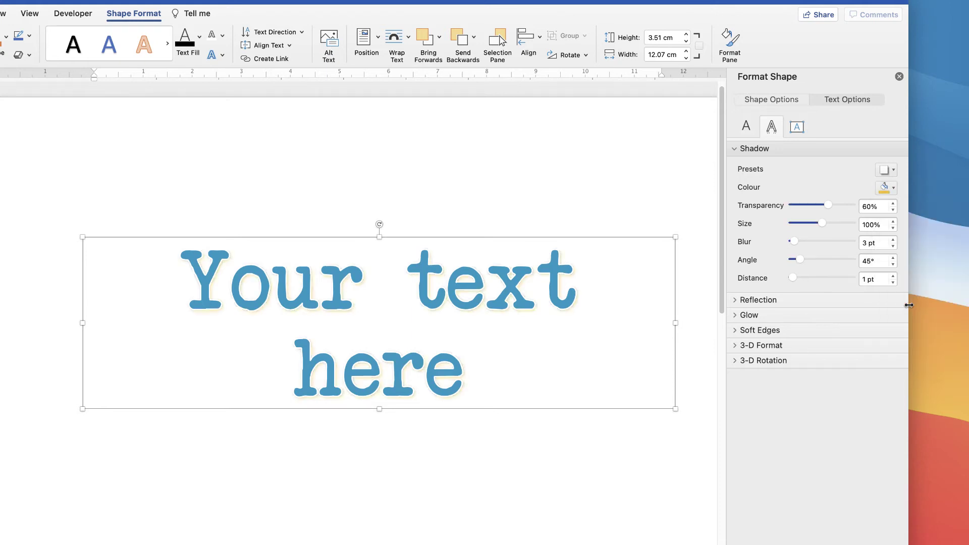
click(894, 188)
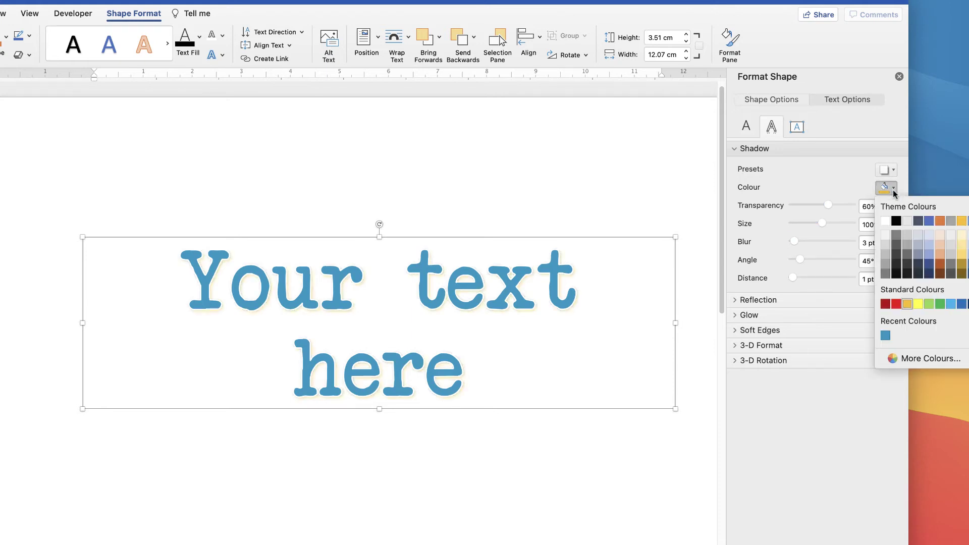
click(896, 304)
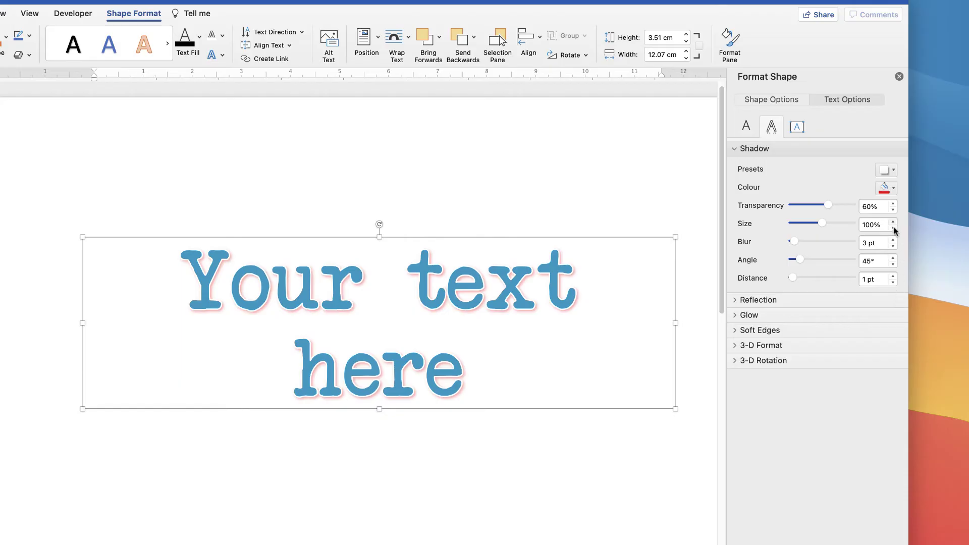
click(893, 188)
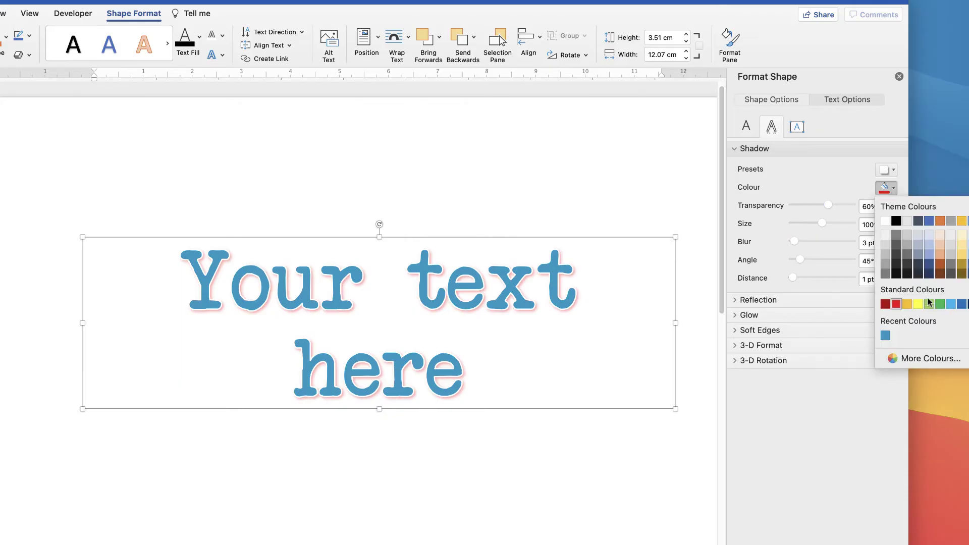
click(929, 303)
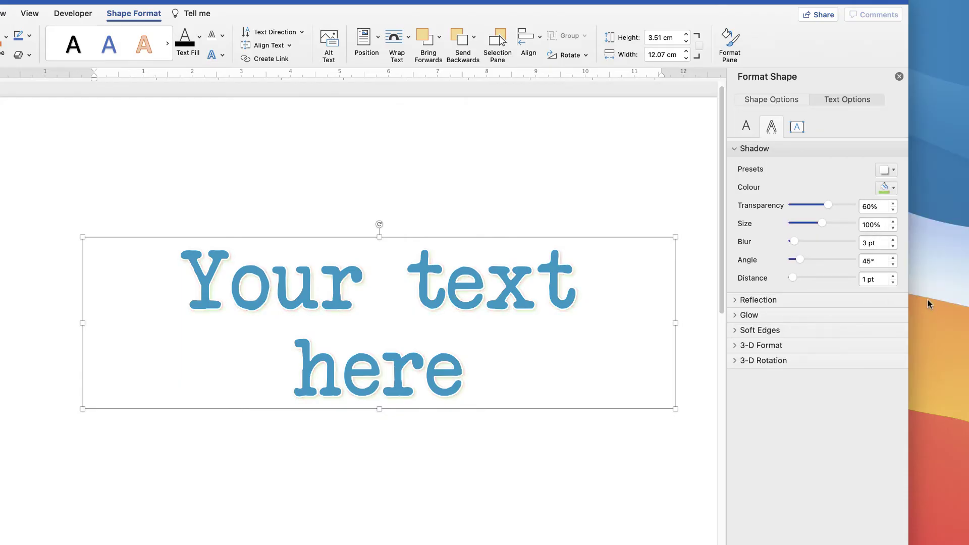
click(893, 188)
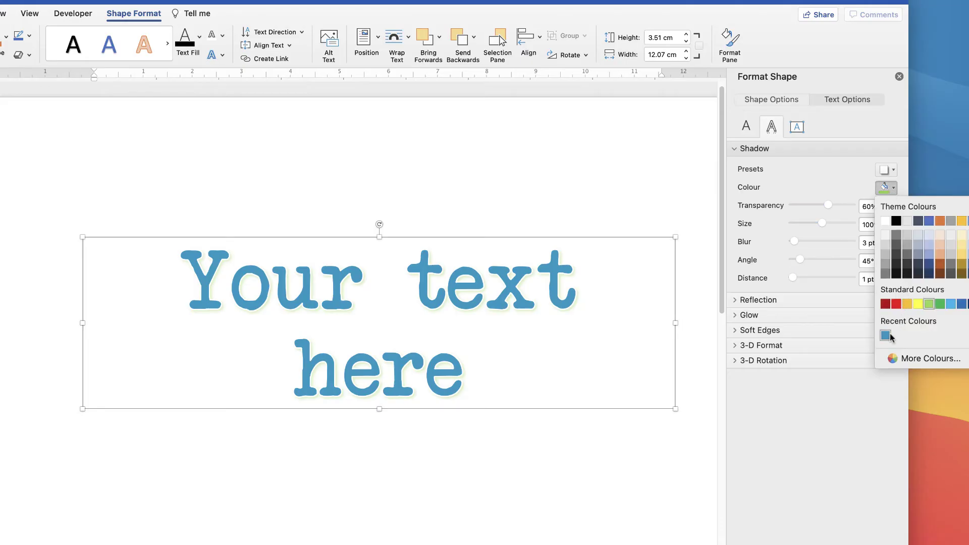
click(896, 221)
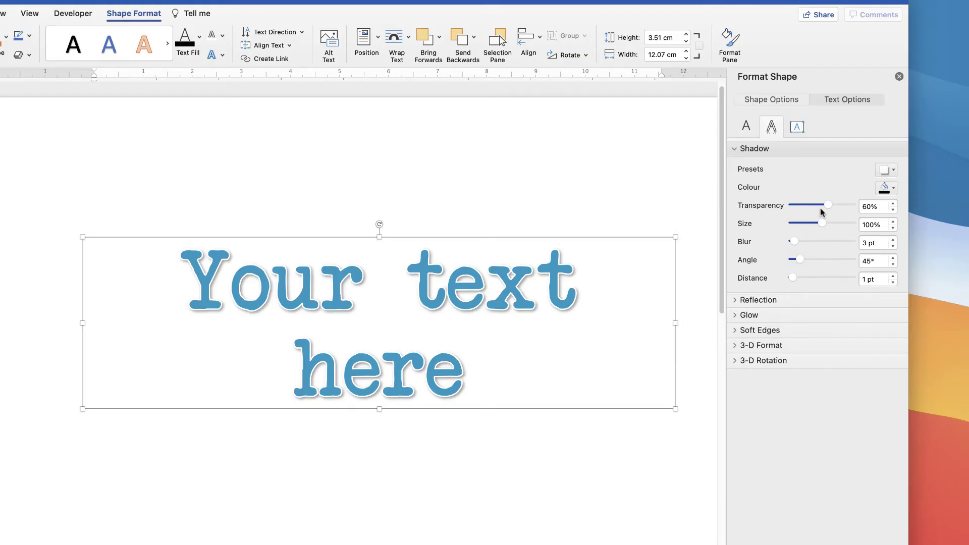
Set the text shadow to 27% transparency, 100% size, 0 pt blur and 5 pt distance
drag(827, 205, 790, 240)
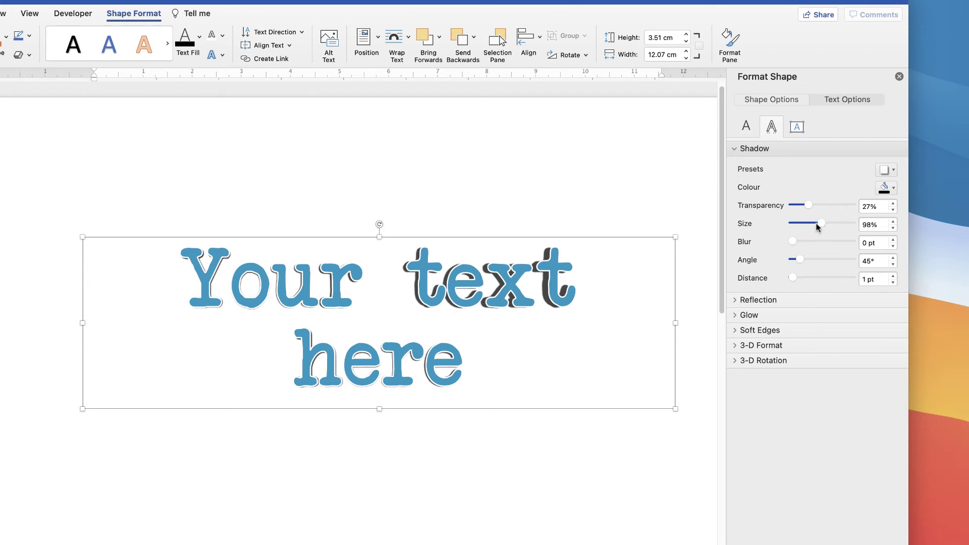
drag(820, 226, 822, 226)
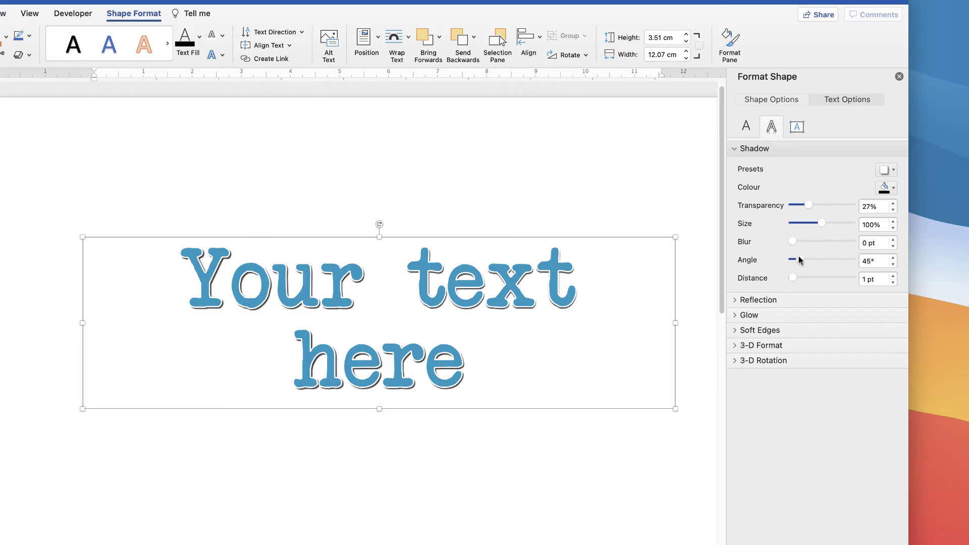
drag(808, 259, 794, 278)
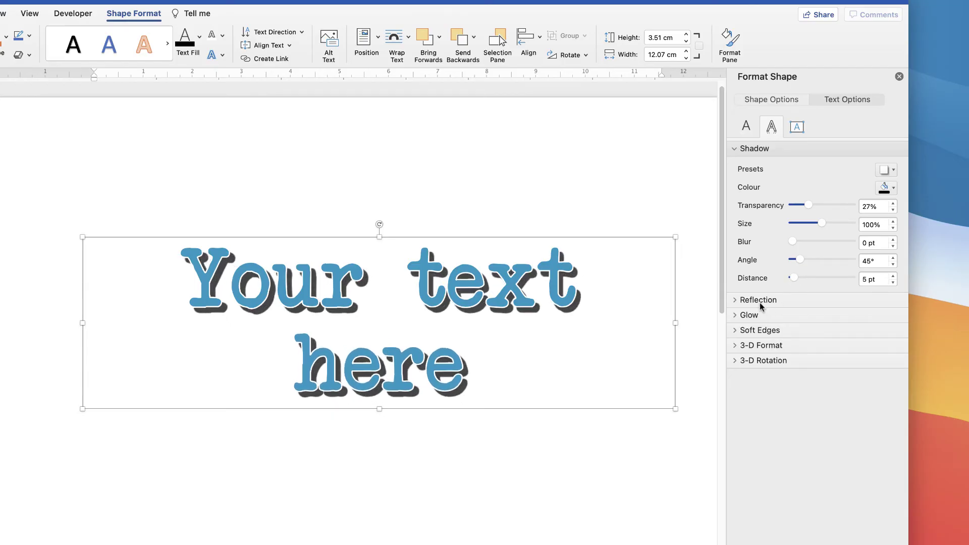
Apply the second reflection variation to the text and enlarge the WordArt box to a height of about 5.71 cm
click(737, 301)
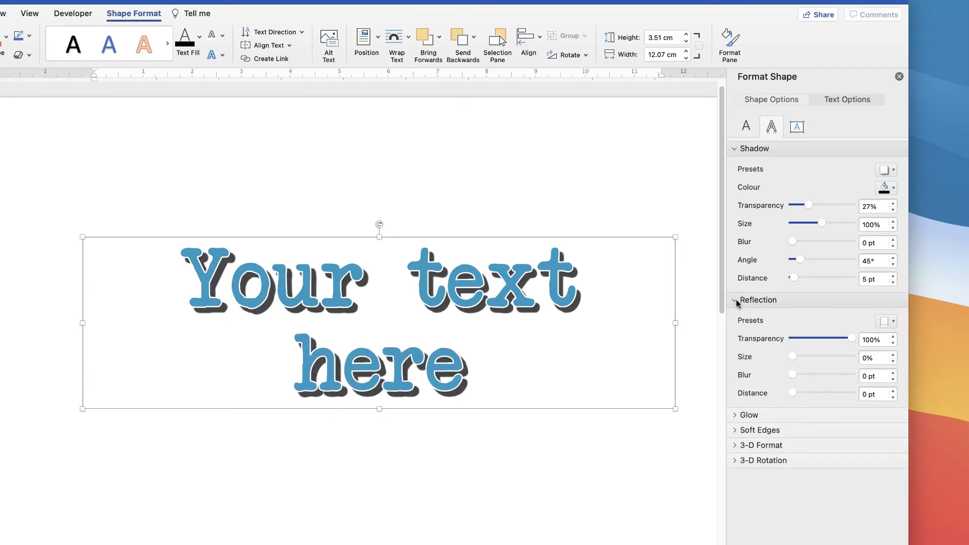
click(894, 323)
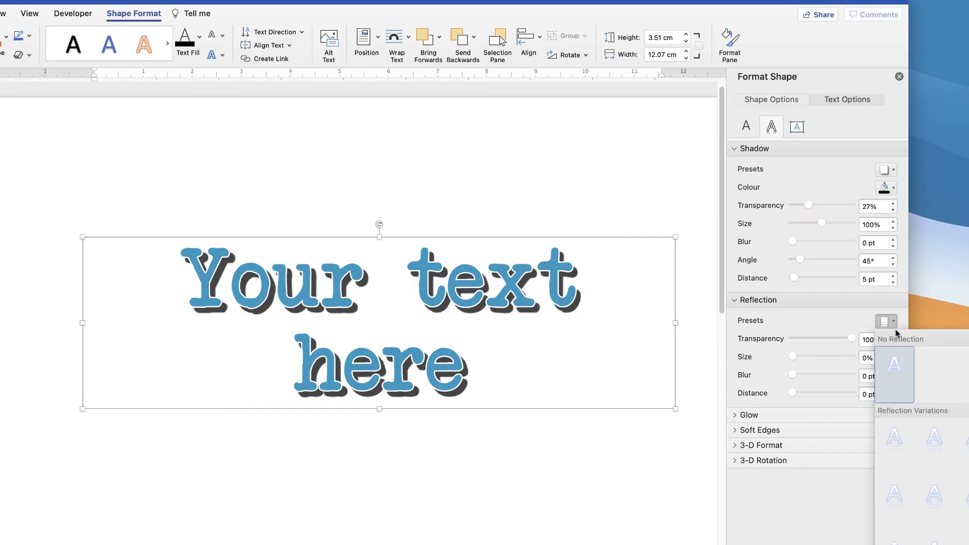
click(932, 442)
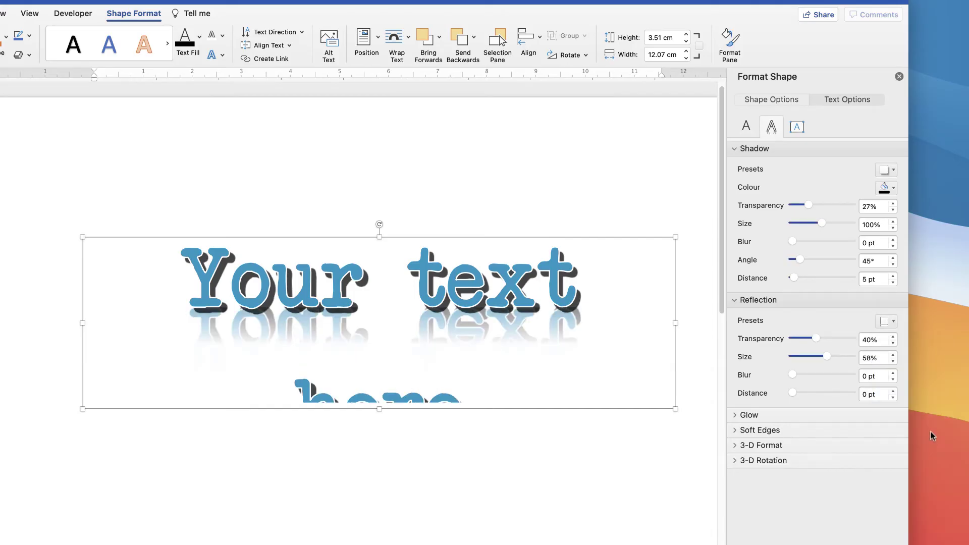
drag(379, 409, 379, 518)
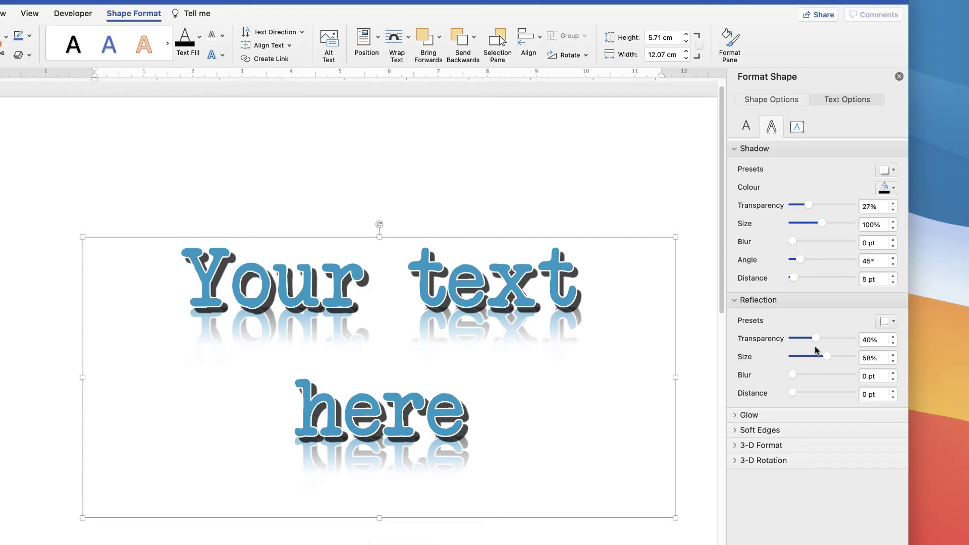
Try the text reflection at 55% transparency, 74% size and 2 pt distance, and return it to No Reflection
drag(815, 336, 793, 394)
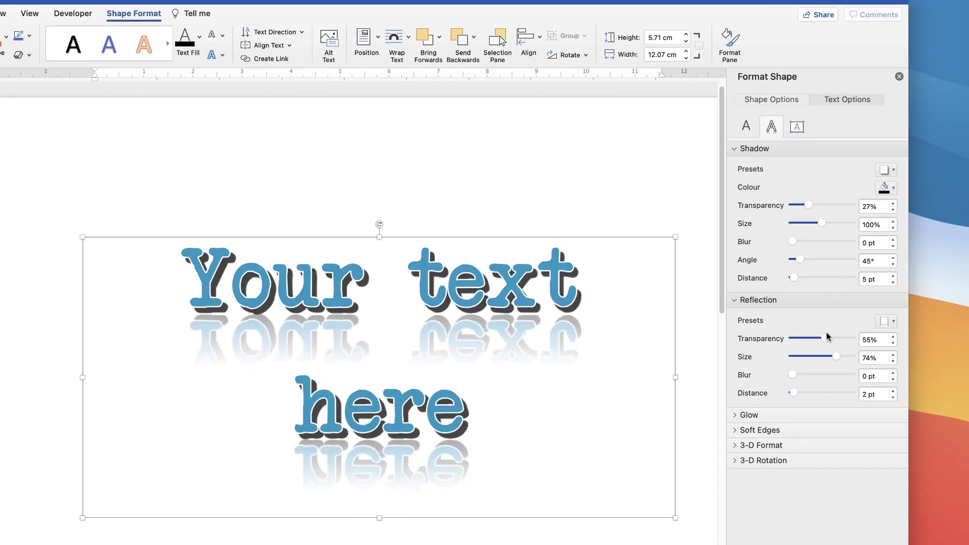
click(887, 321)
click(894, 363)
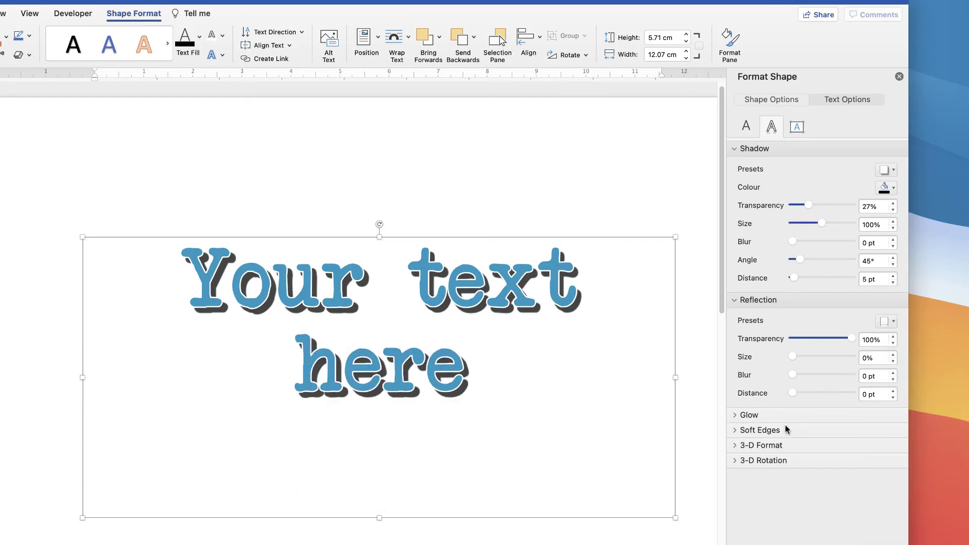
click(736, 302)
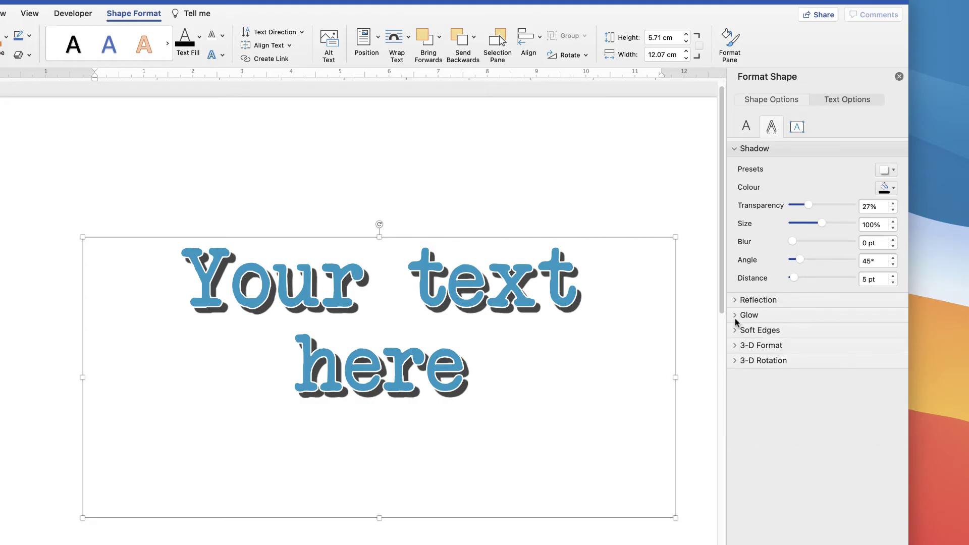
Apply the orange 5 pt glow variation to the text and remove the text shadow
click(738, 316)
click(892, 338)
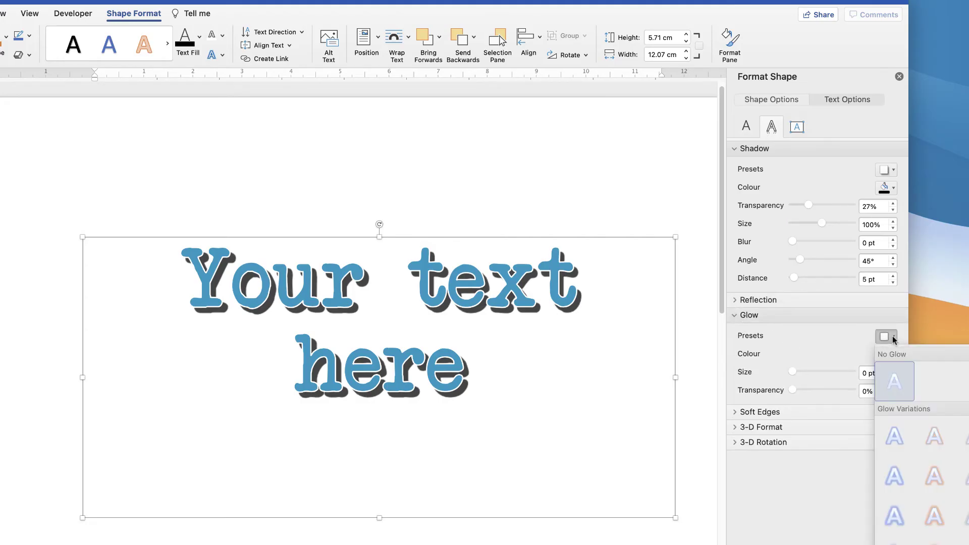
click(934, 436)
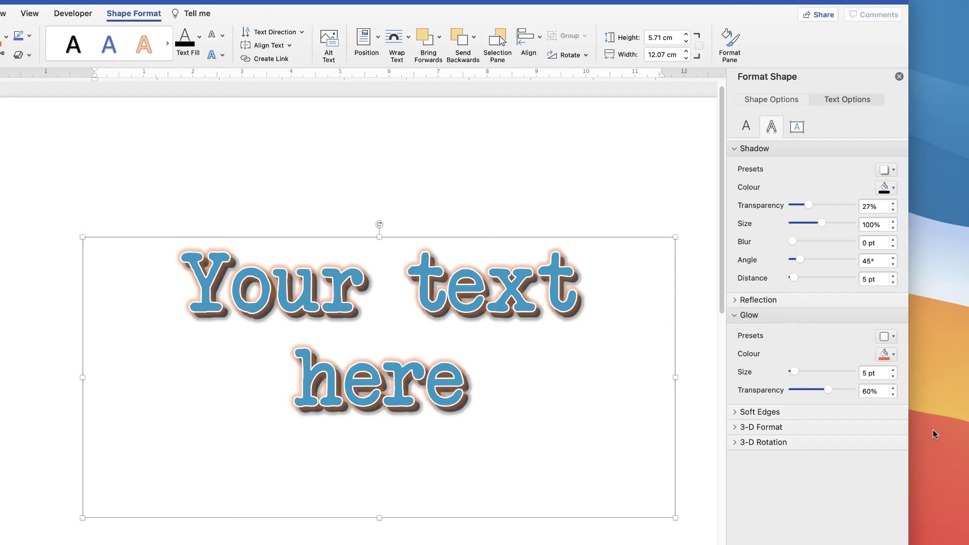
click(893, 172)
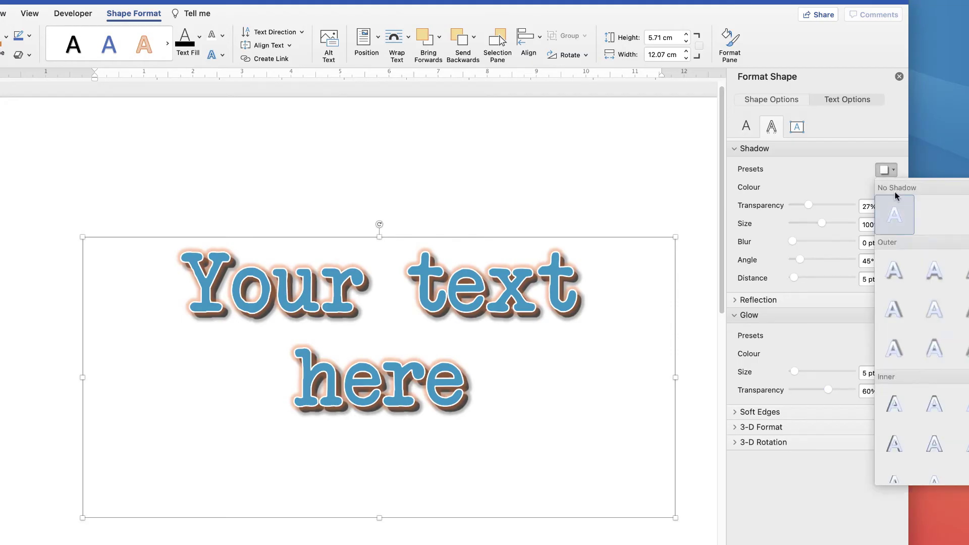
click(894, 222)
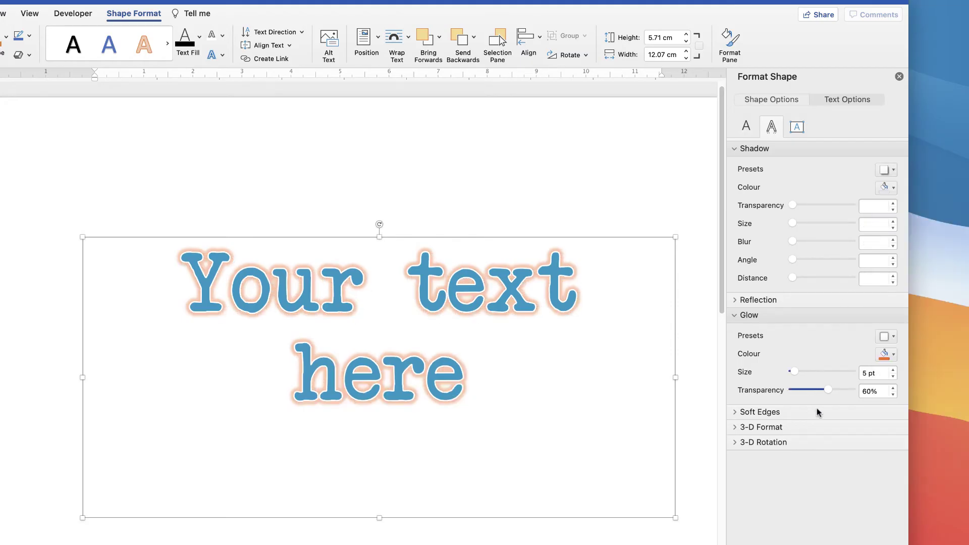
Try red as the glow colour, change it to light green, and set the glow to 3 pt size and 55% transparency
click(893, 356)
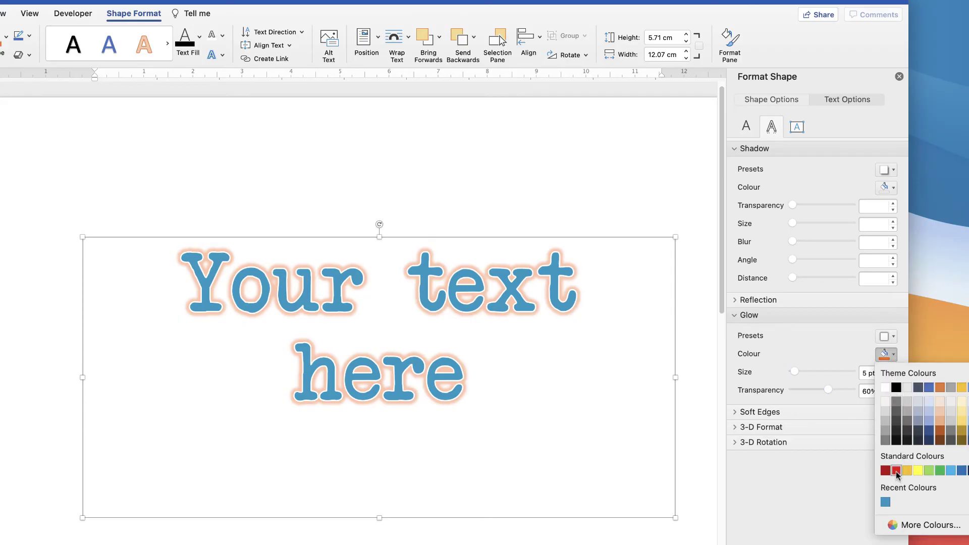
click(897, 471)
click(894, 355)
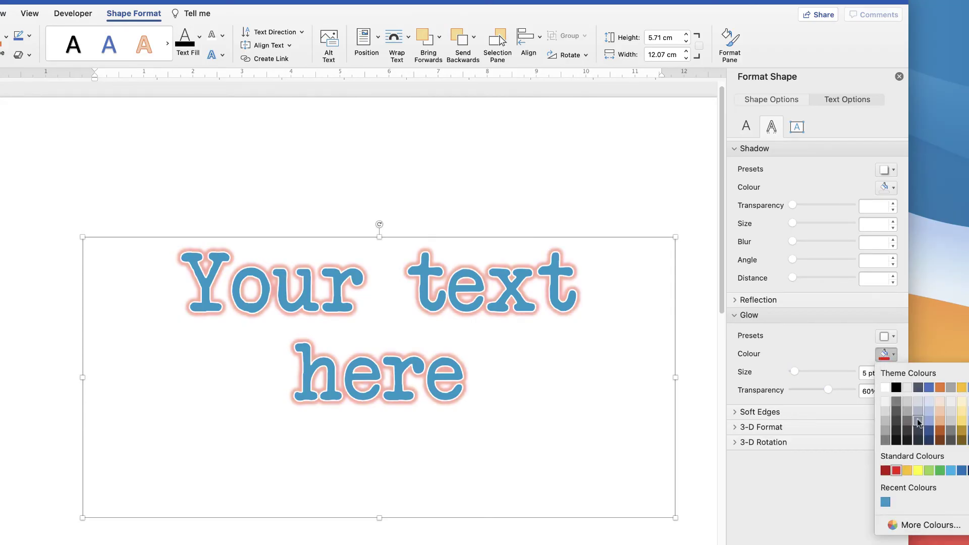
click(929, 471)
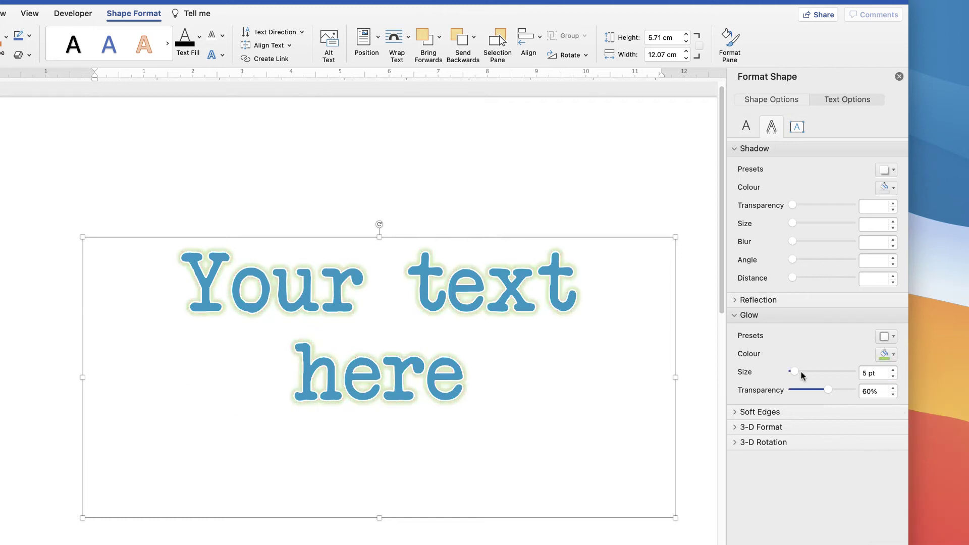
drag(794, 373, 824, 388)
Remove the glow from the text, collapse its settings and briefly view the Soft Edges settings
click(884, 336)
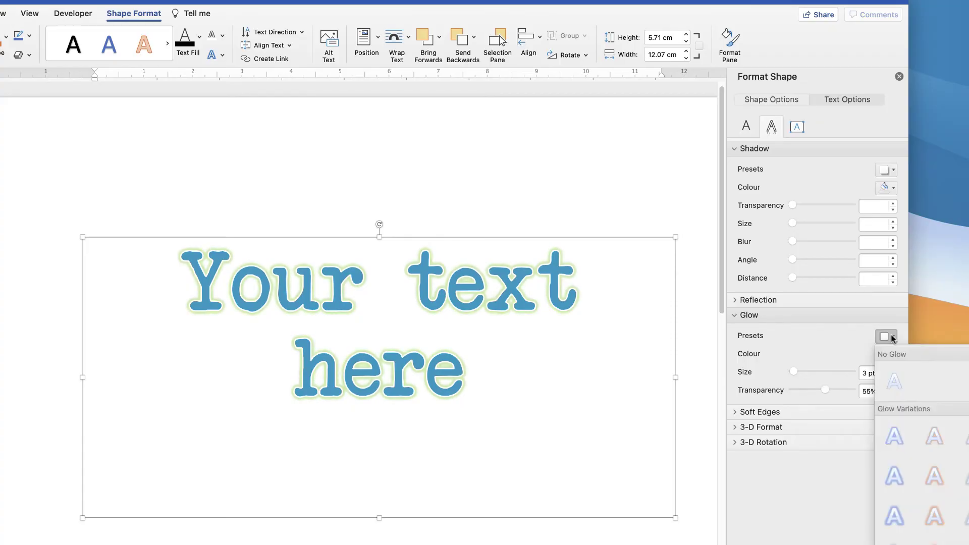
click(904, 352)
click(735, 315)
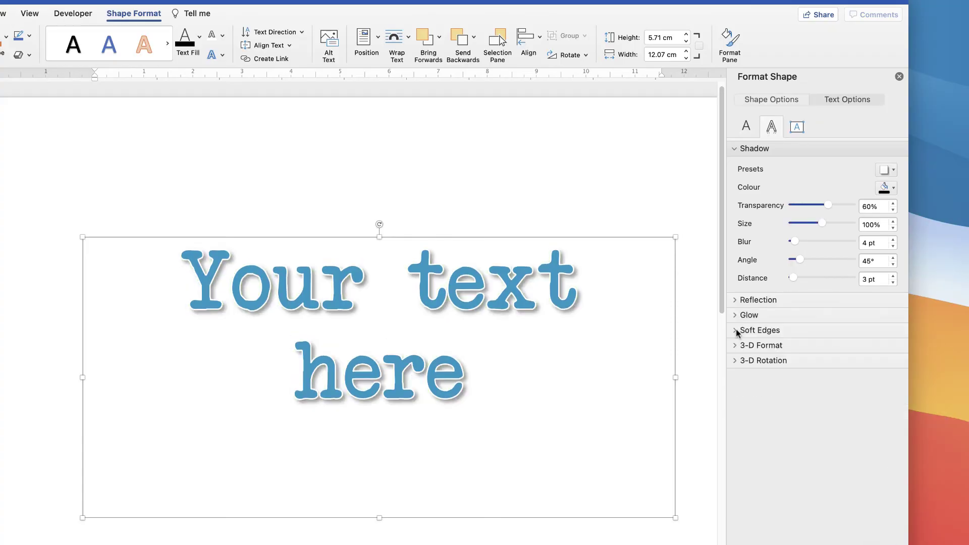
click(736, 330)
click(735, 331)
Try three different top bevel presets on the text in the 3-D Format settings and return to No Bevel
click(736, 347)
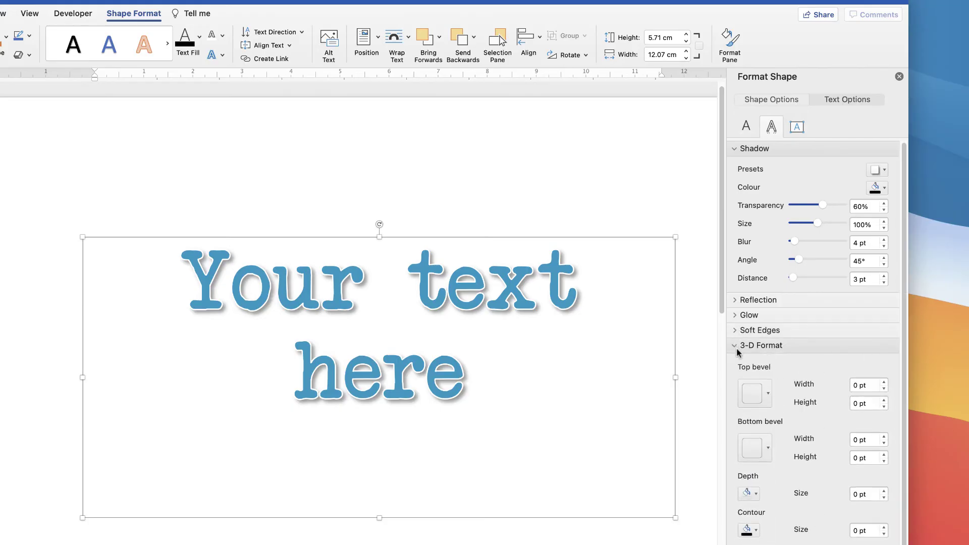
click(768, 398)
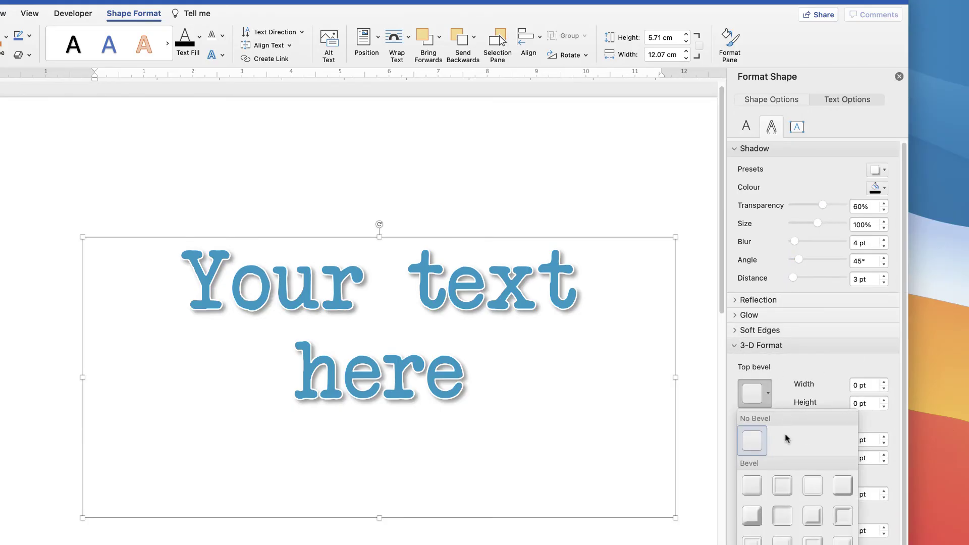
click(783, 491)
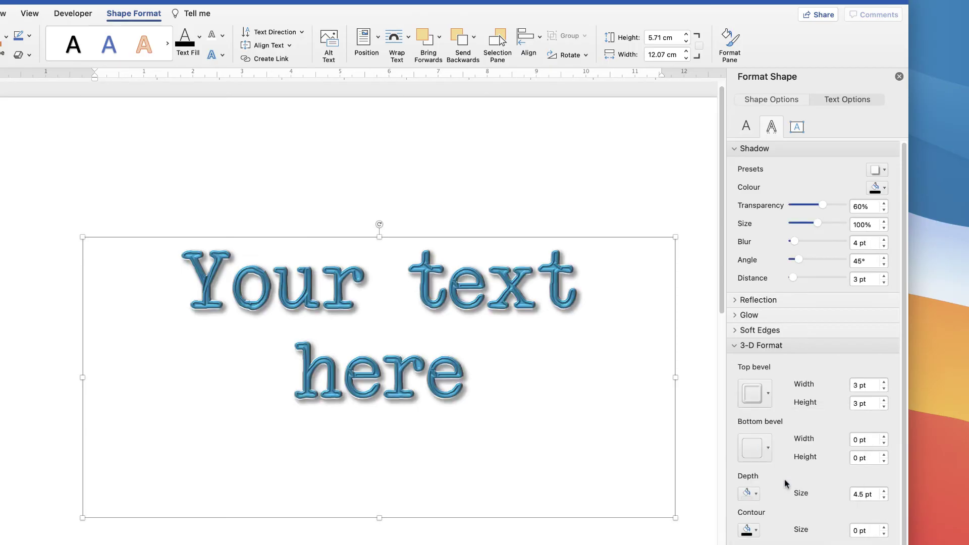
click(765, 396)
click(758, 514)
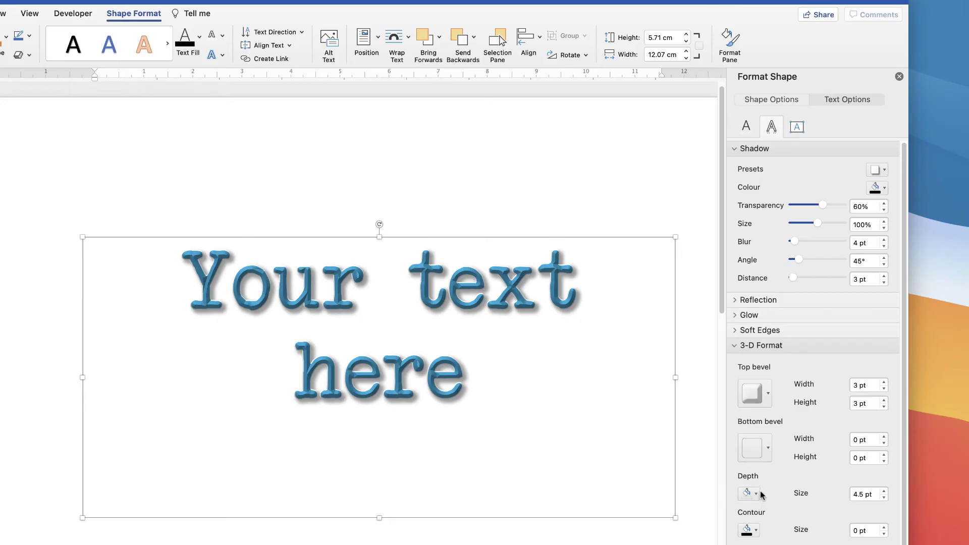
click(768, 396)
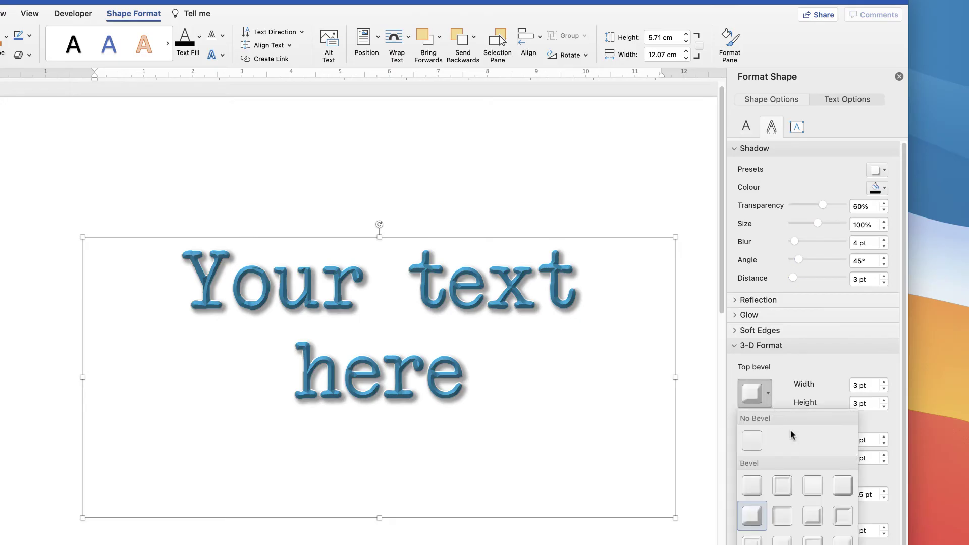
click(813, 515)
click(768, 397)
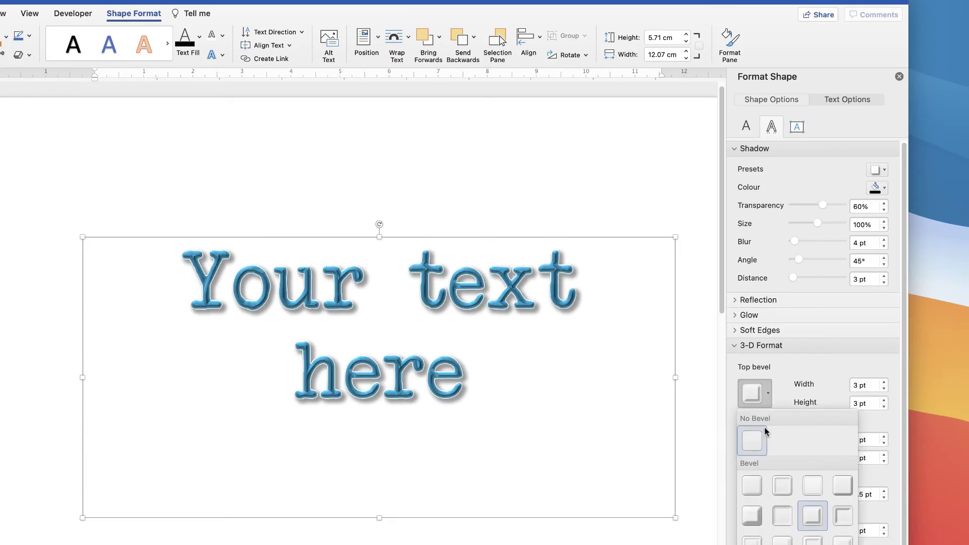
click(752, 440)
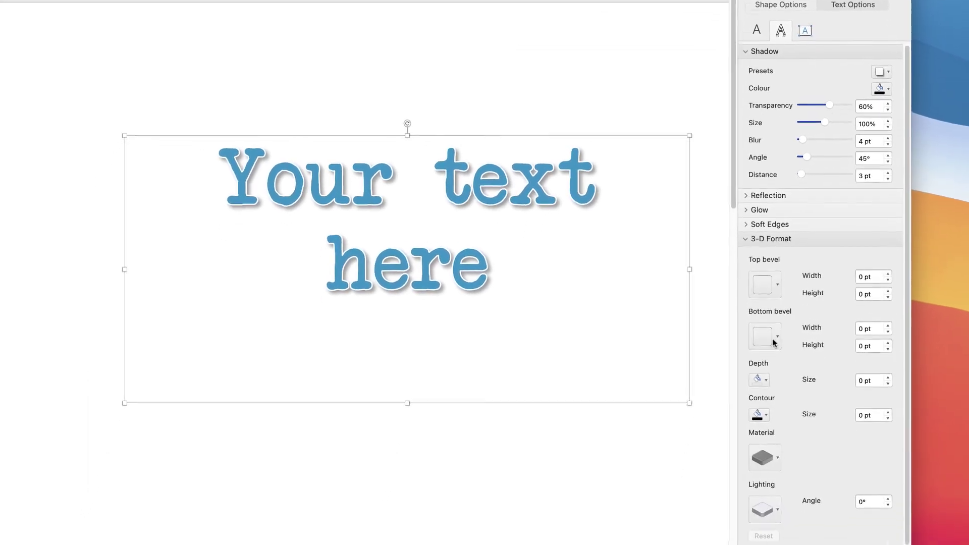
Try the first Standard material for the text's 3-D format and choose the second Standard material
click(780, 434)
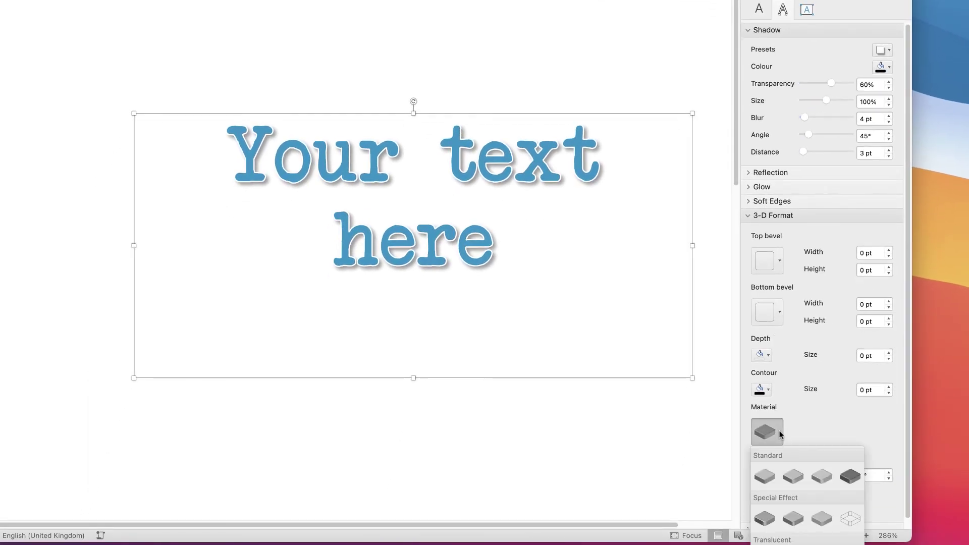
click(764, 481)
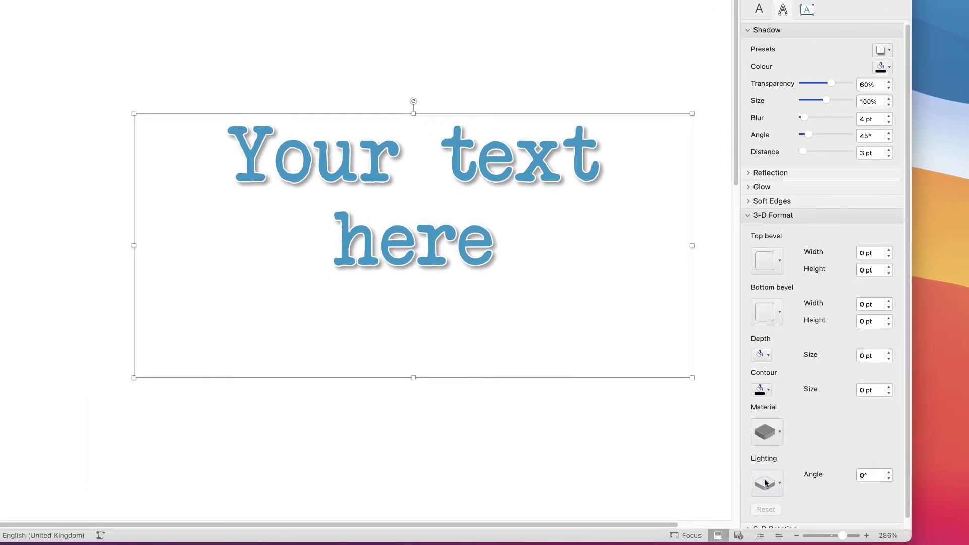
click(780, 438)
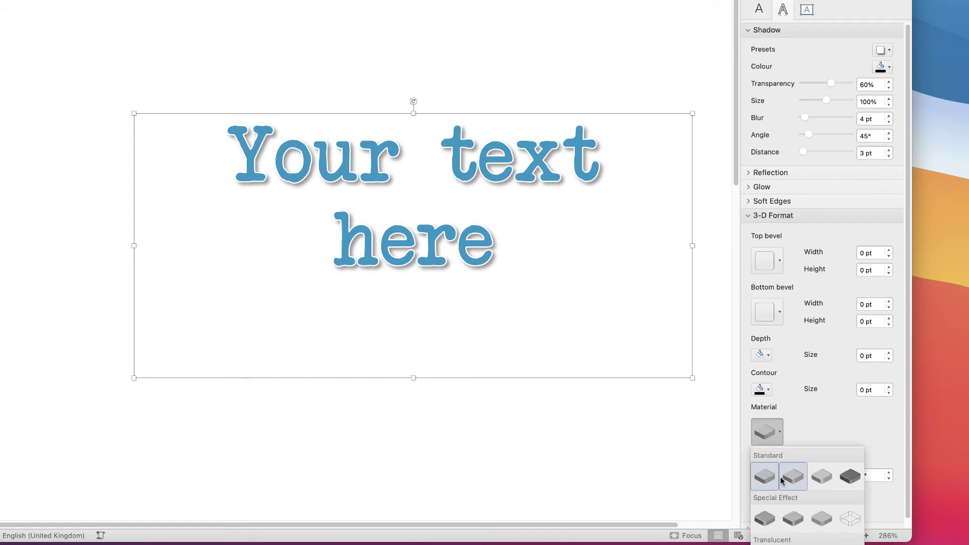
click(788, 472)
Try the first two Special lighting options for the text's 3-D format and choose the first Neutral lighting
click(780, 483)
click(793, 455)
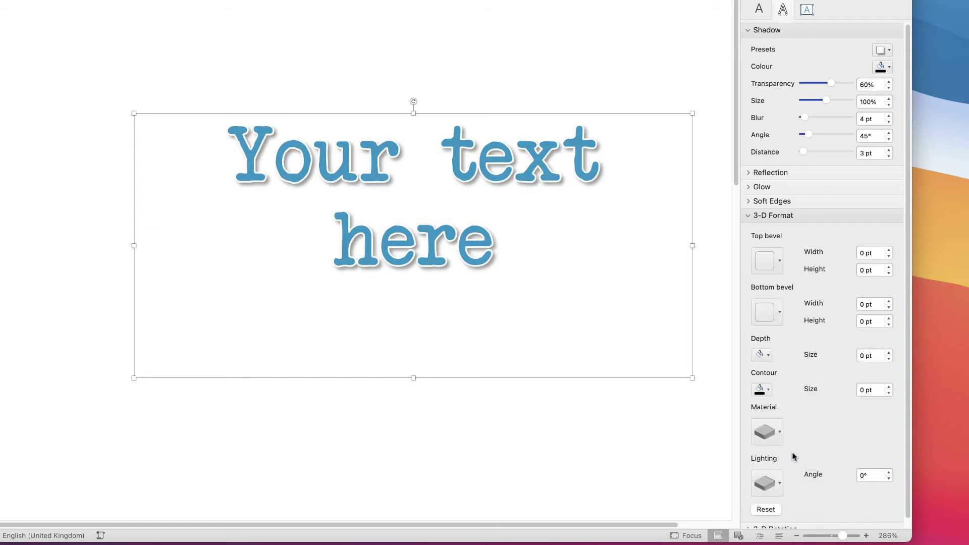
click(776, 485)
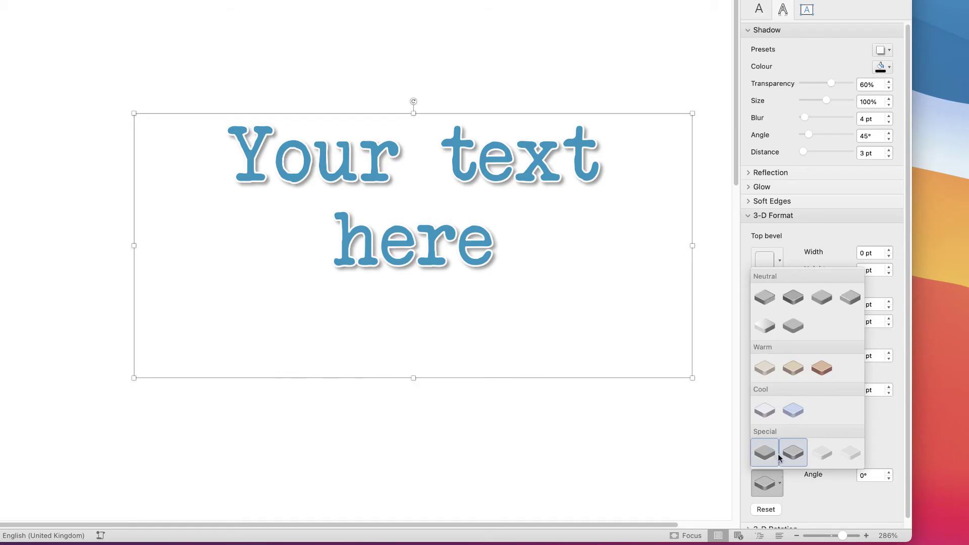
click(766, 453)
click(768, 483)
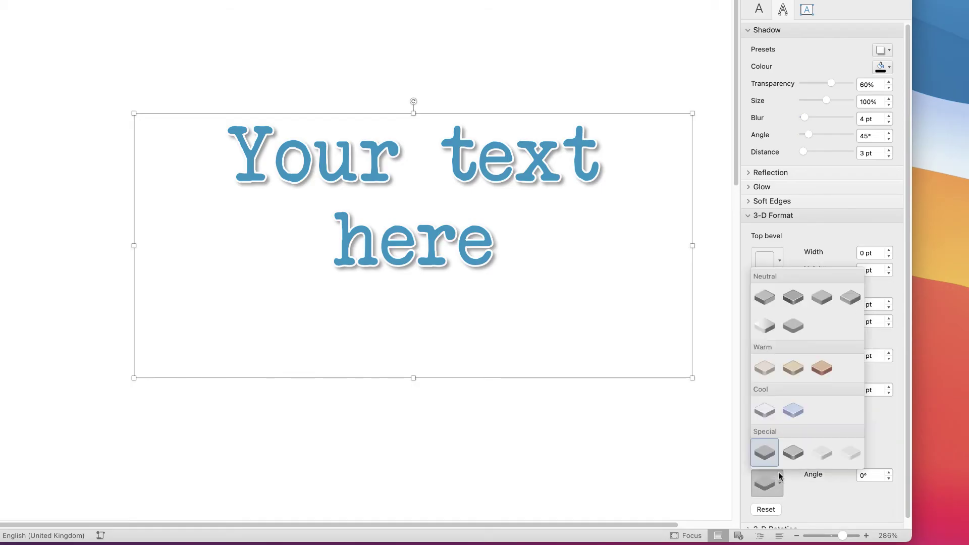
click(766, 301)
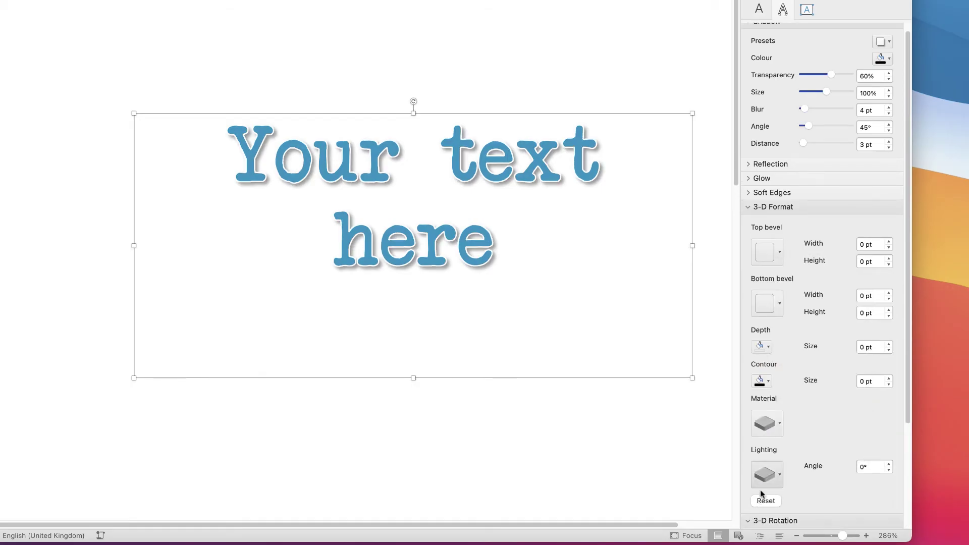
Try several Parallel 3-D rotation presets on the text, including X 45° and Y 35°, and return to No Rotation
click(749, 211)
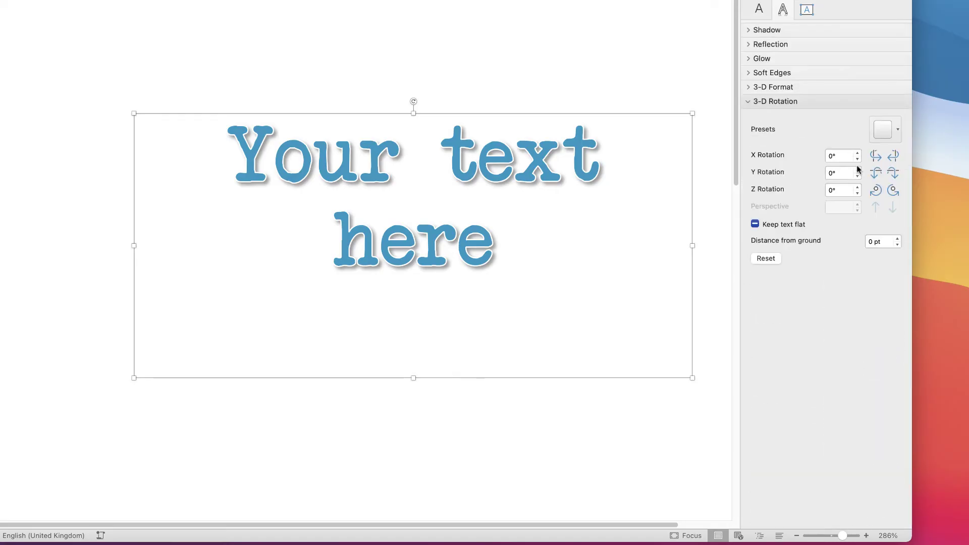
click(896, 136)
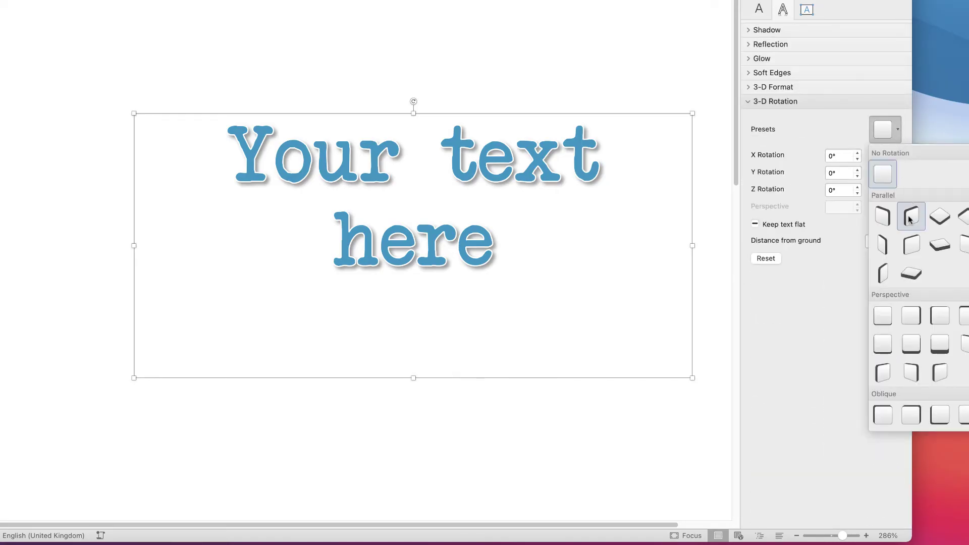
click(885, 220)
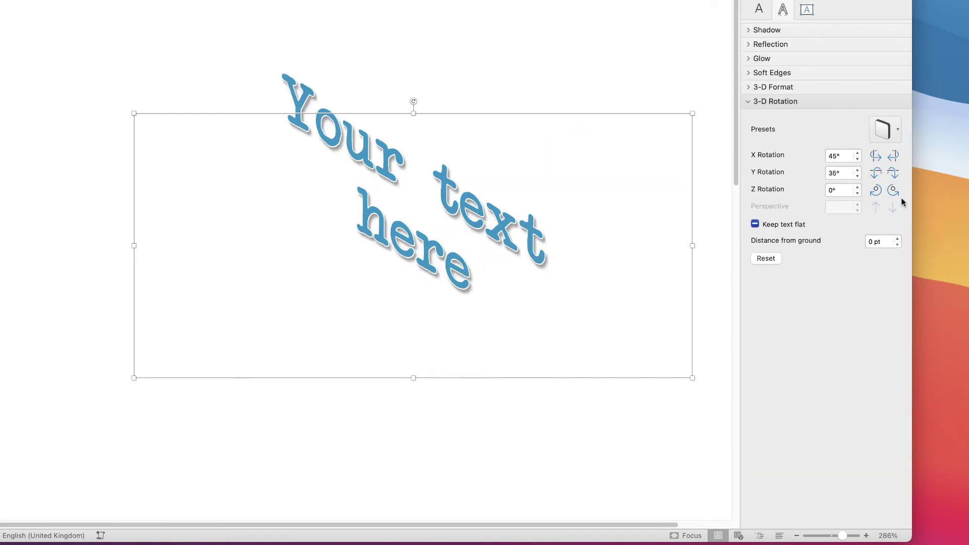
click(897, 136)
click(912, 246)
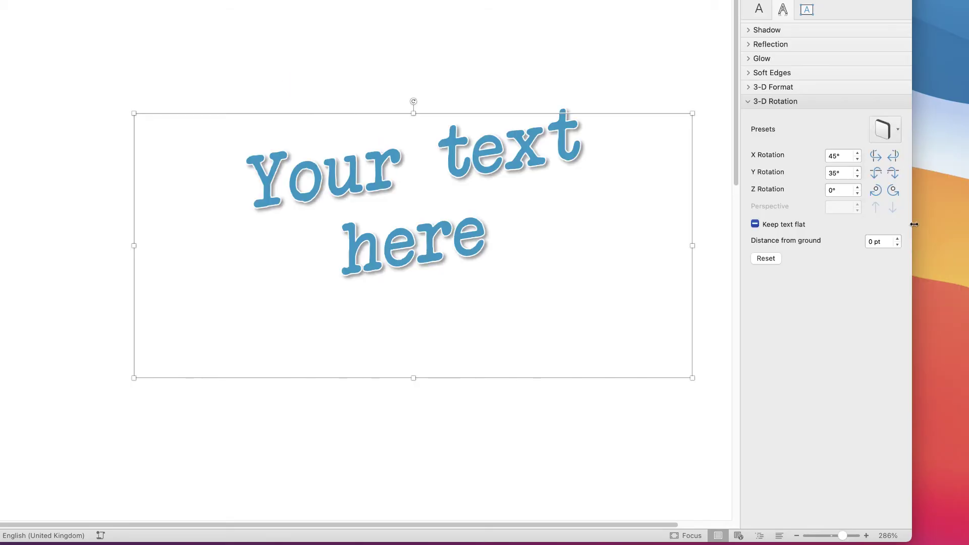
click(897, 135)
click(938, 246)
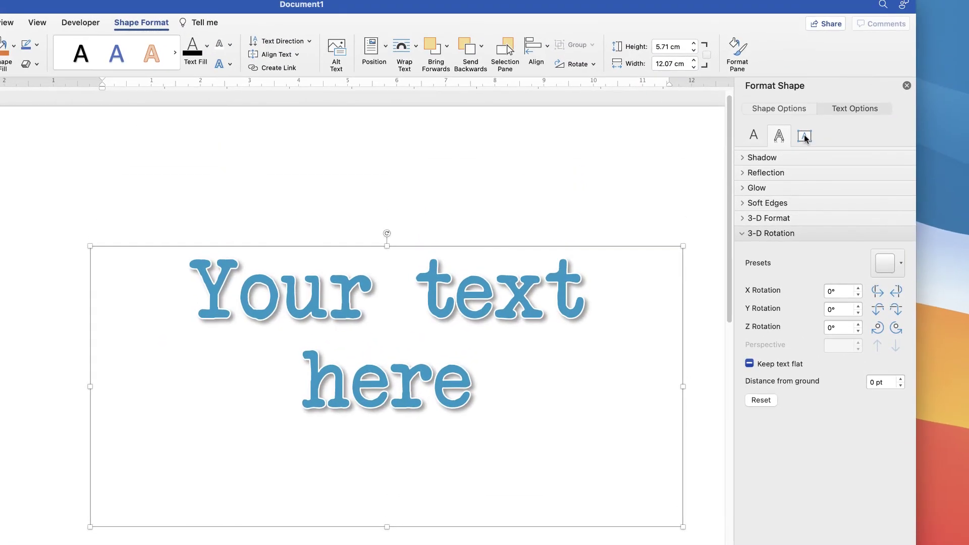
Set the text box's vertical alignment to Middle, trying Bottom before returning to Middle
click(806, 73)
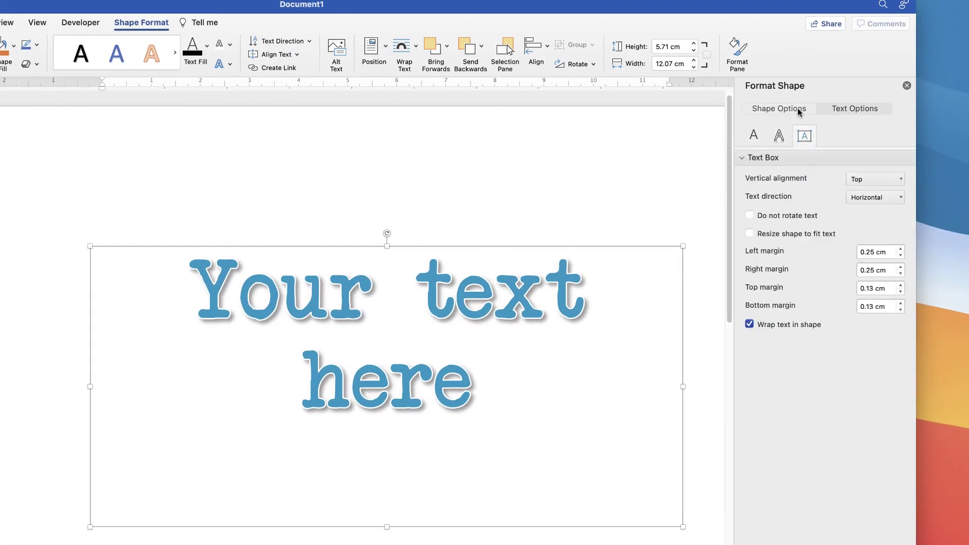
click(870, 180)
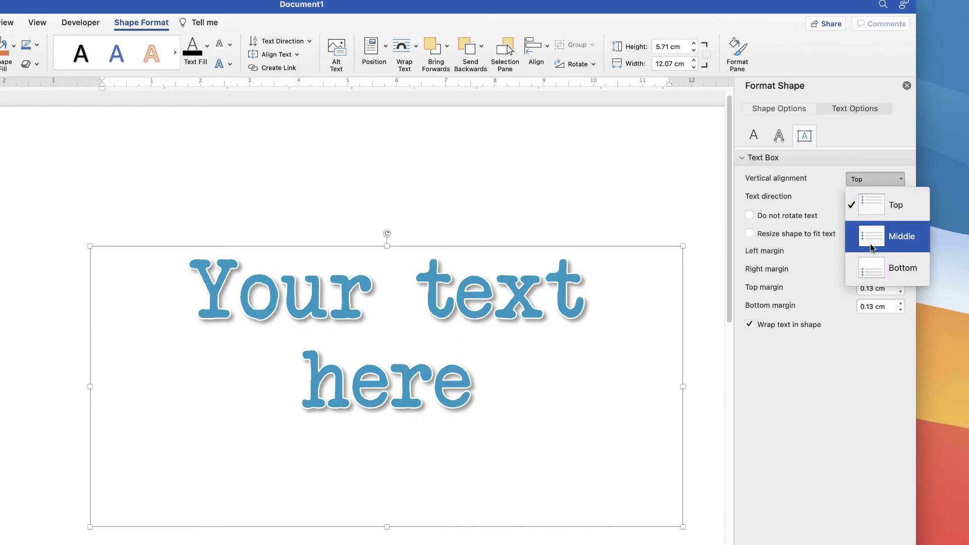
click(871, 248)
click(876, 180)
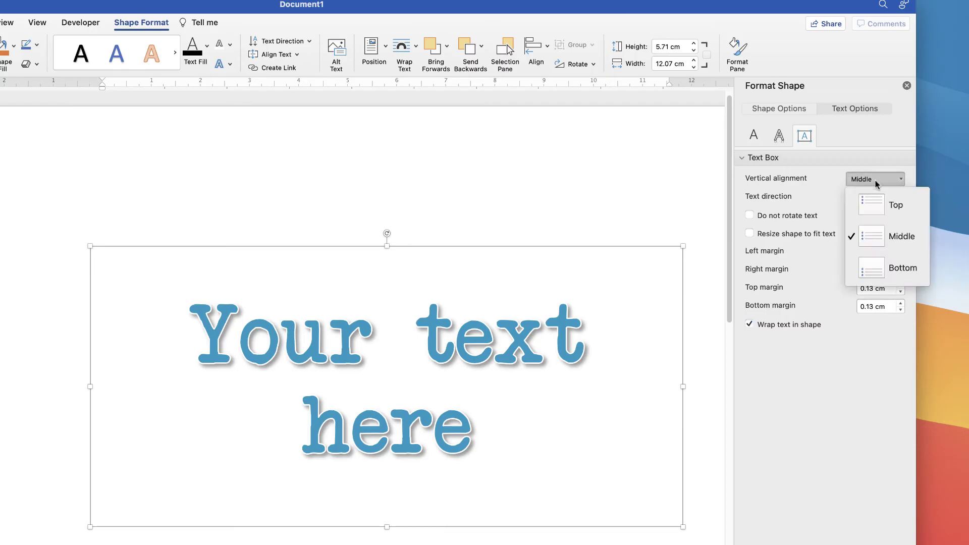
click(879, 266)
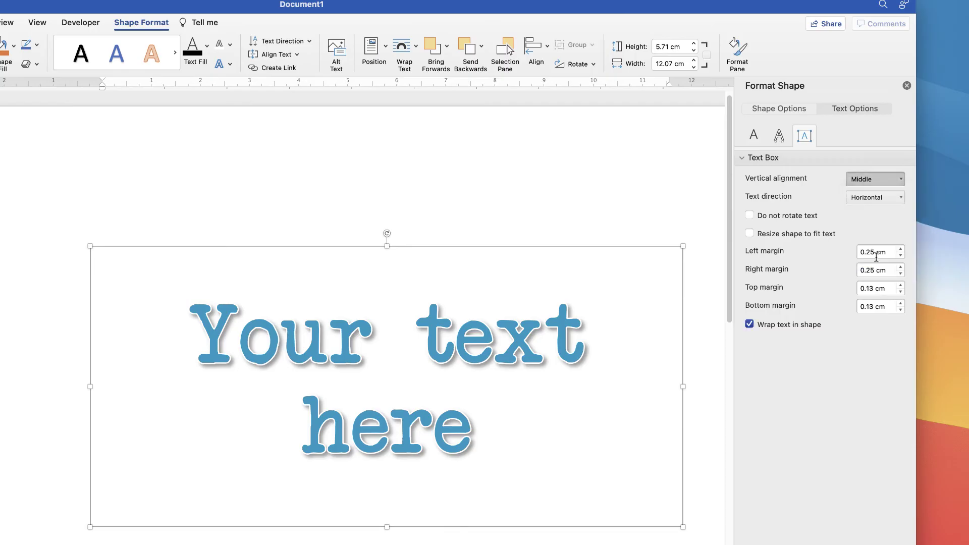
click(874, 178)
click(869, 241)
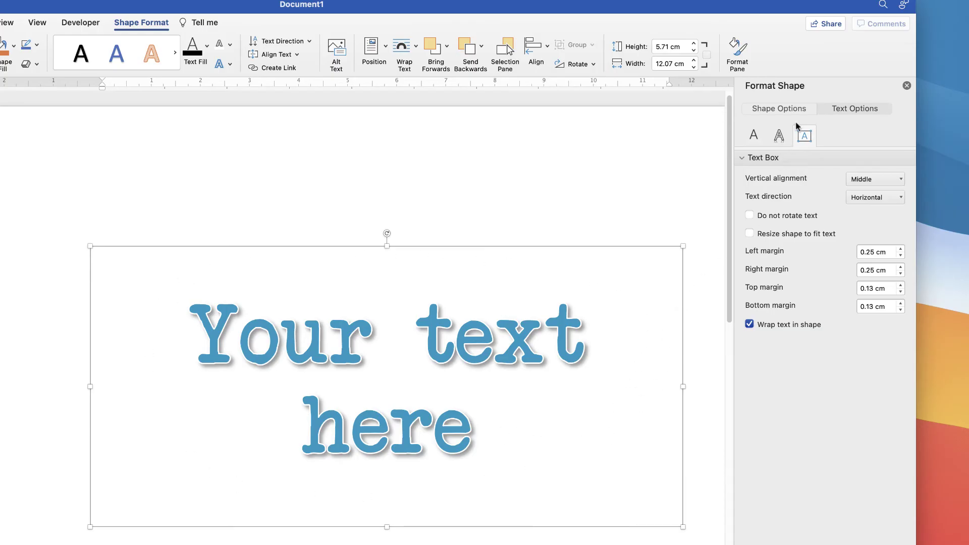
Give the WordArt shape a solid fill in a custom light blue colour
click(780, 109)
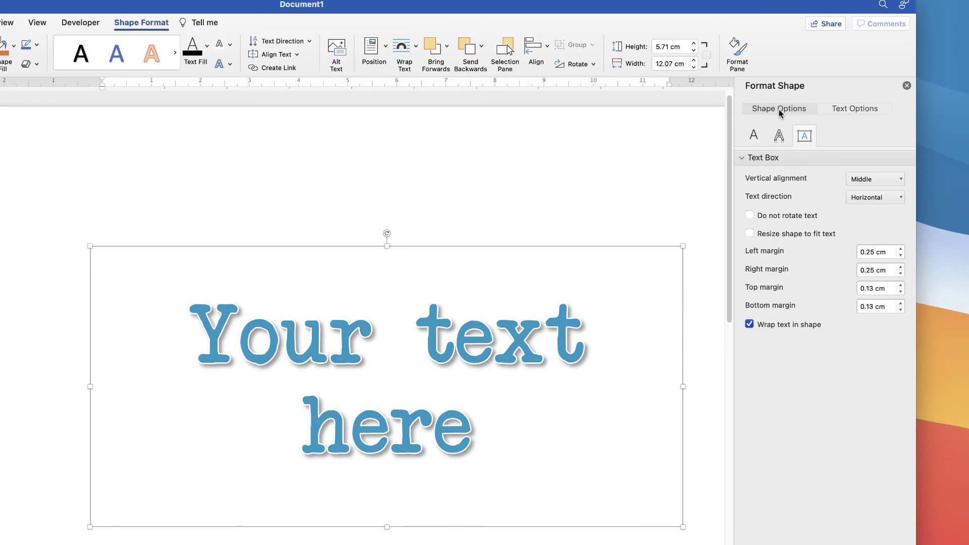
click(744, 159)
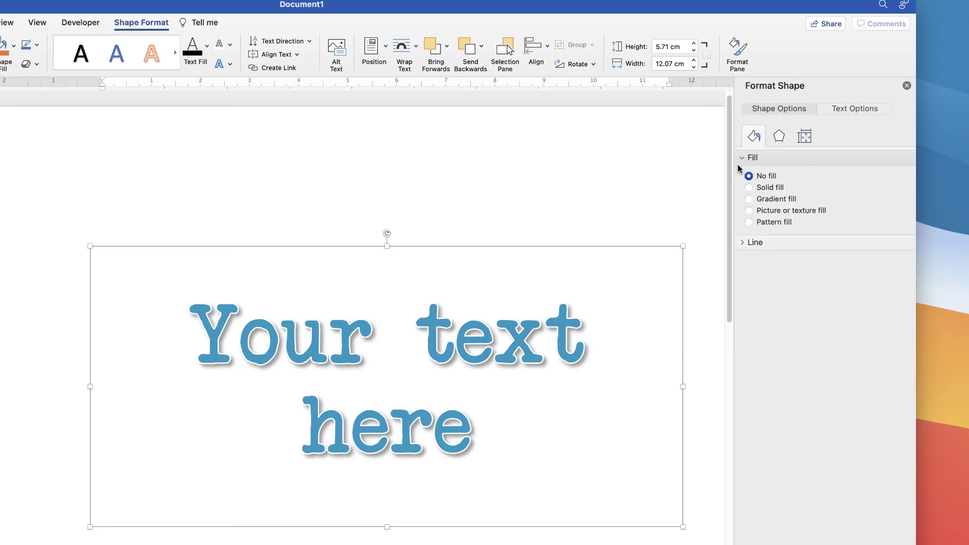
click(749, 188)
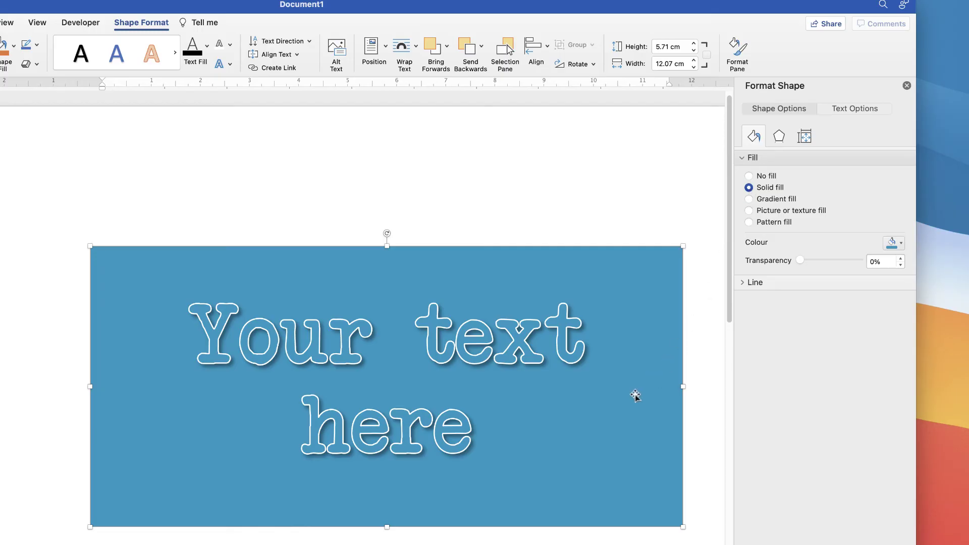
click(901, 246)
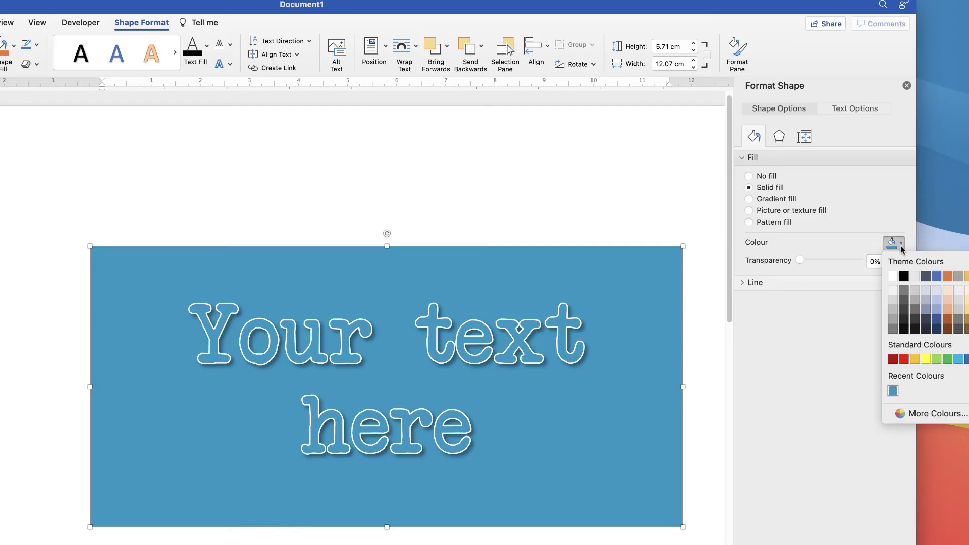
click(924, 414)
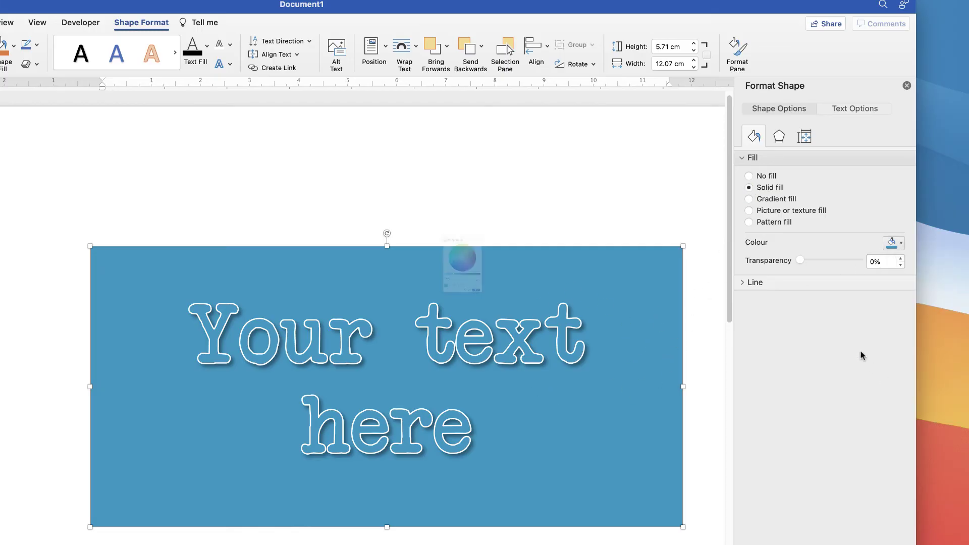
drag(418, 310, 387, 313)
click(527, 388)
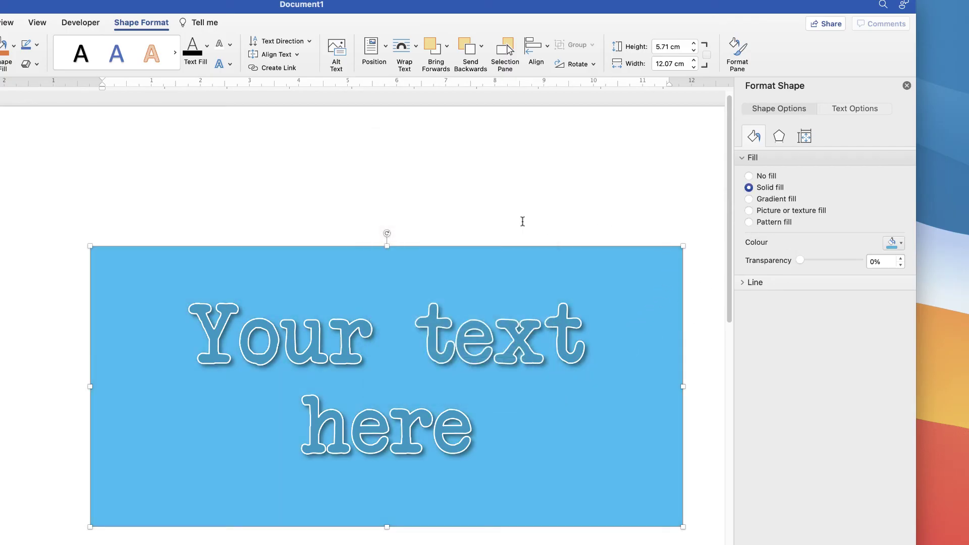
Try Top vertical alignment for the text inside the filled shape and return to Middle
click(841, 108)
click(805, 137)
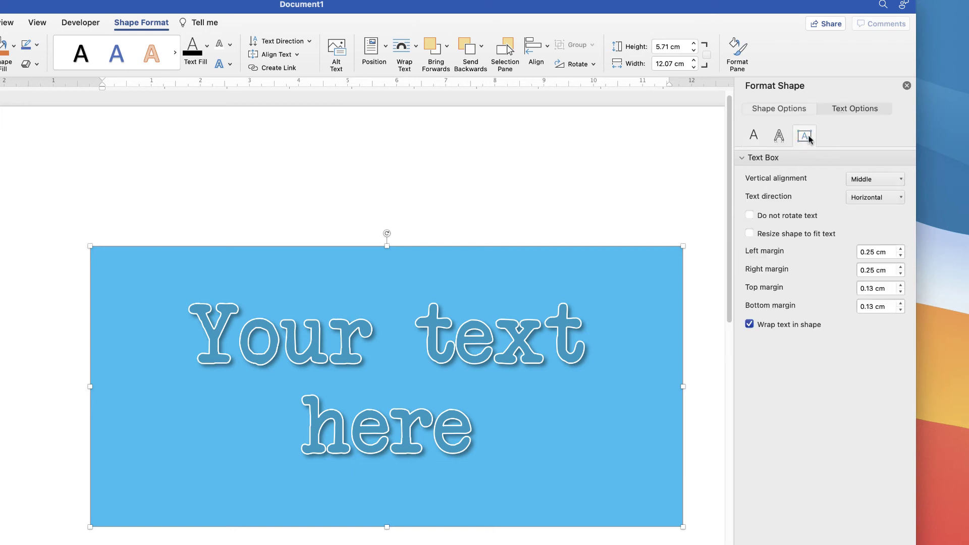
click(902, 180)
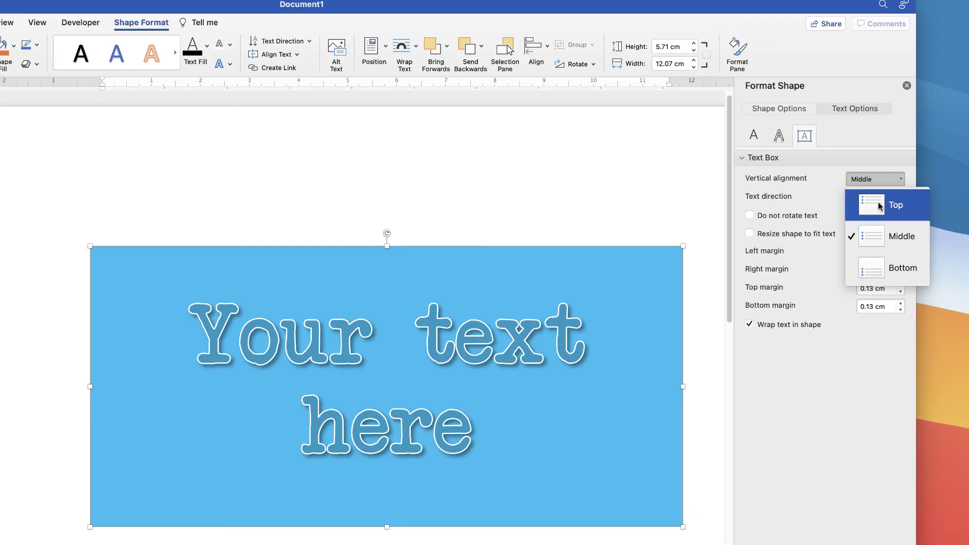
click(876, 207)
click(901, 179)
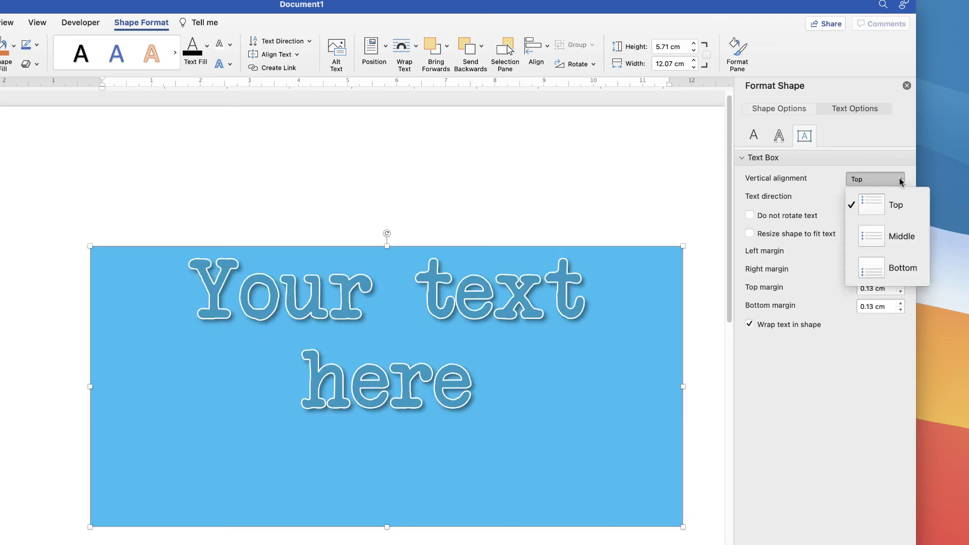
click(875, 234)
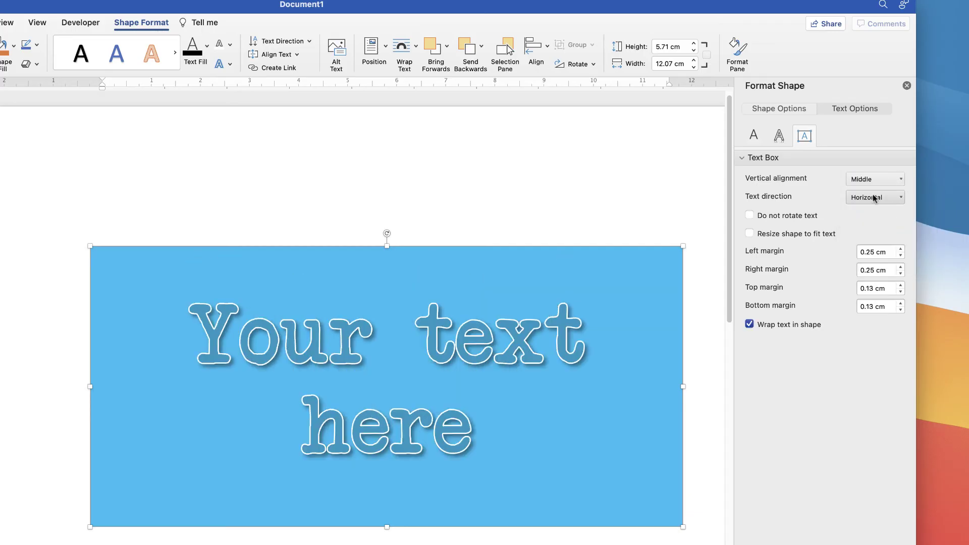
Try rotating all text by 90° and by 270° in the text box, and return its direction to Horizontal
click(901, 197)
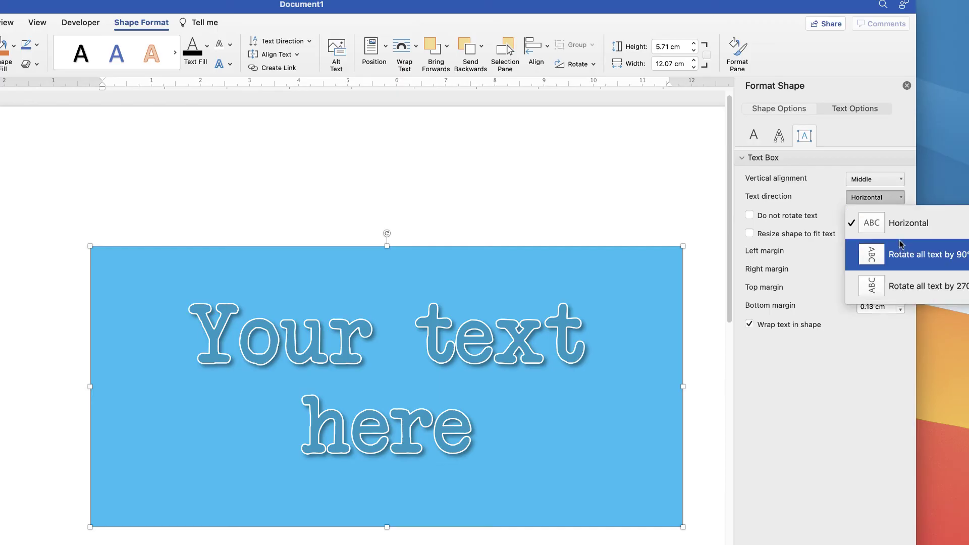
click(878, 256)
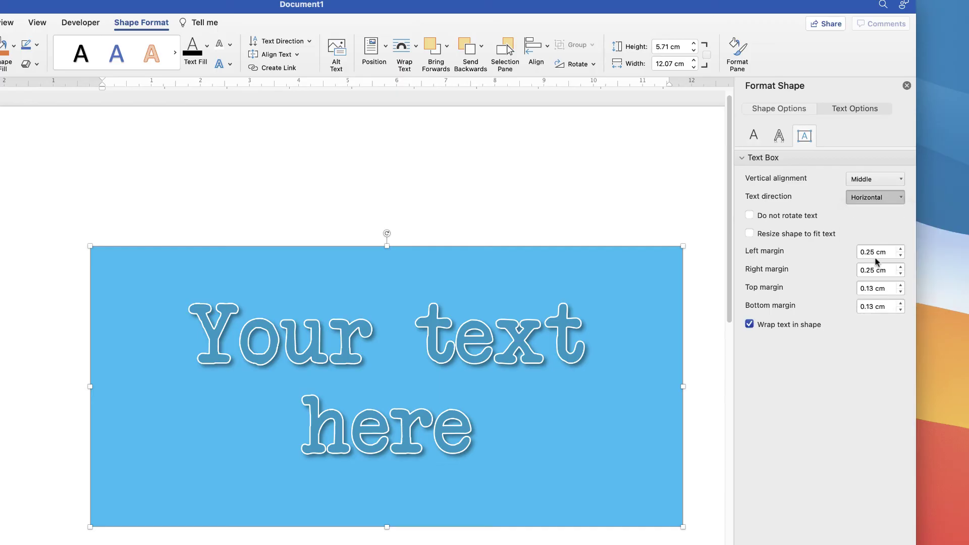
click(881, 197)
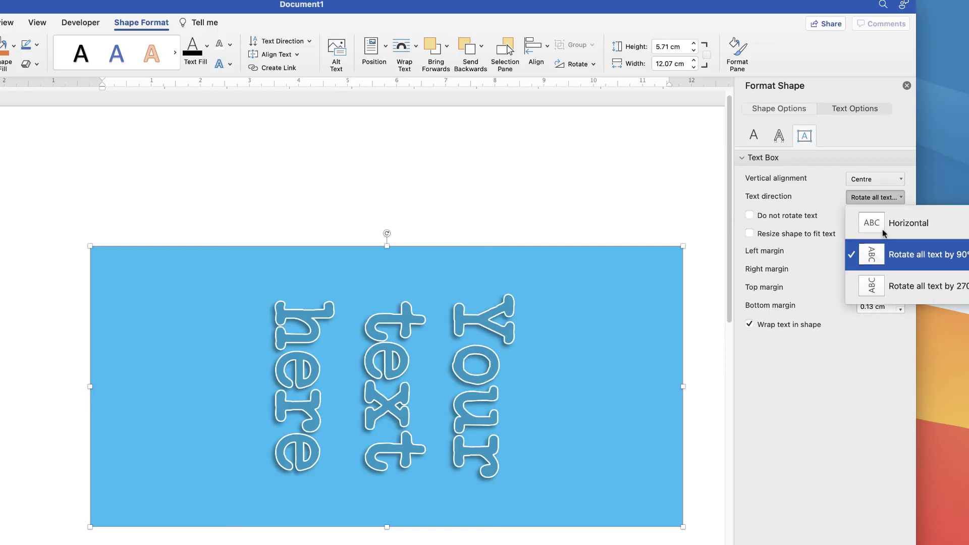
click(877, 282)
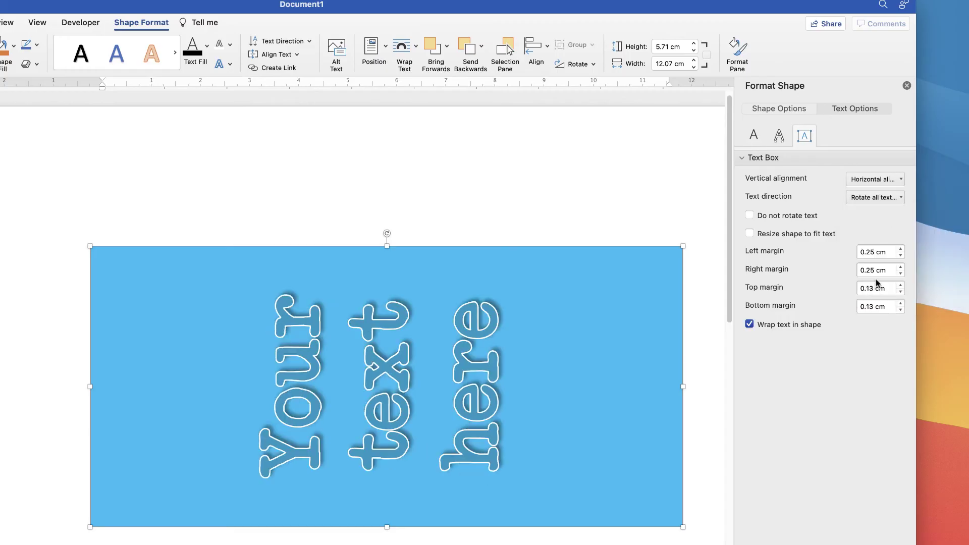
click(879, 198)
click(880, 198)
key(Tab)
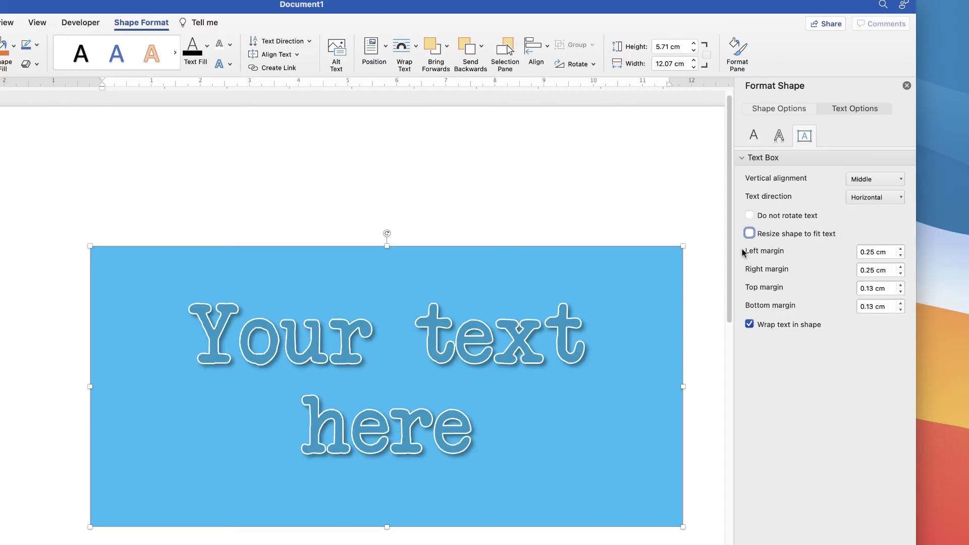
Resize the WordArt shape to about 8.46 cm wide and 3.5 cm high so it fits closely around the text
drag(684, 386, 507, 374)
drag(300, 249, 299, 362)
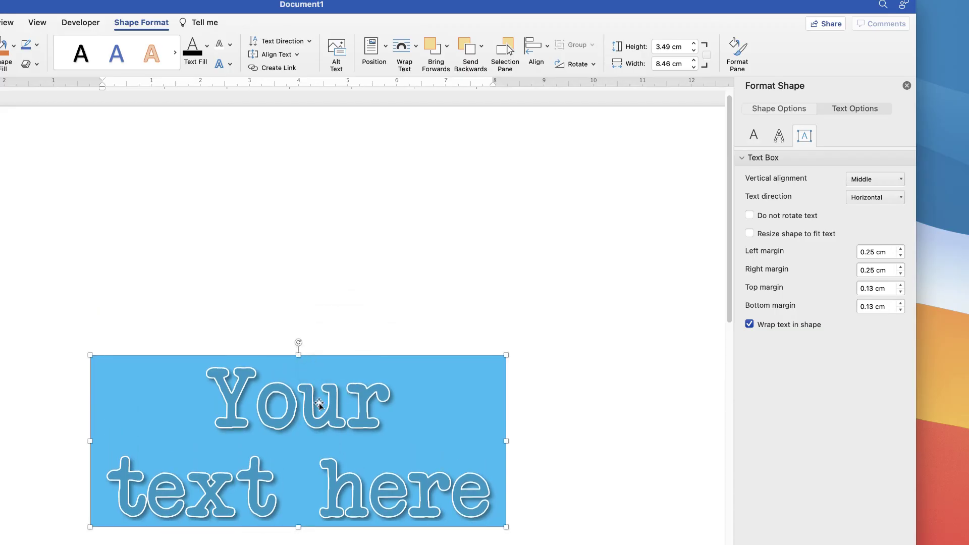
scroll(320, 401, down, 5)
scroll(321, 401, left, 5)
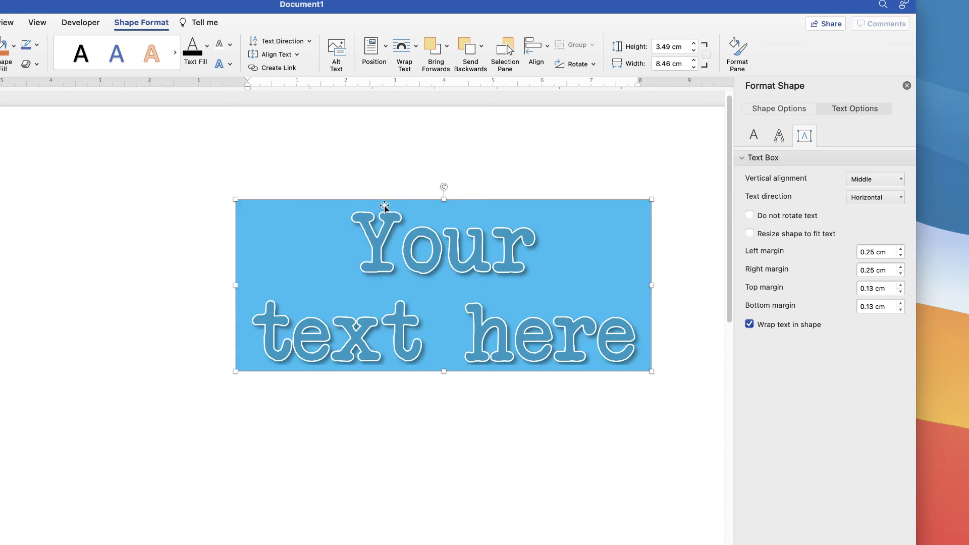
drag(444, 200, 444, 200)
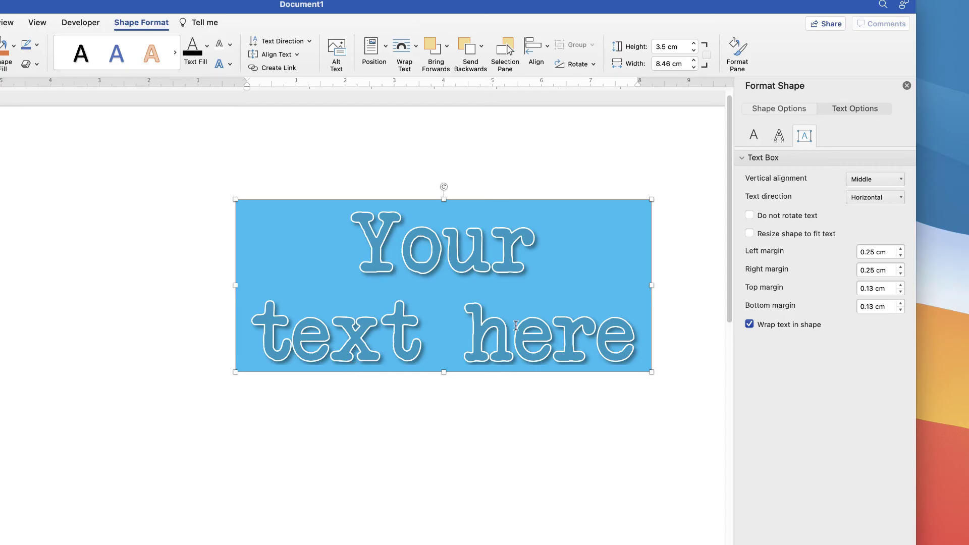
Try a left margin of 1.4 cm in the text box and set it back to 0.25 cm
click(902, 250)
click(902, 249)
click(901, 249)
click(901, 249)
click(902, 250)
click(902, 249)
click(901, 249)
click(902, 249)
click(902, 249)
click(901, 250)
click(901, 249)
click(901, 250)
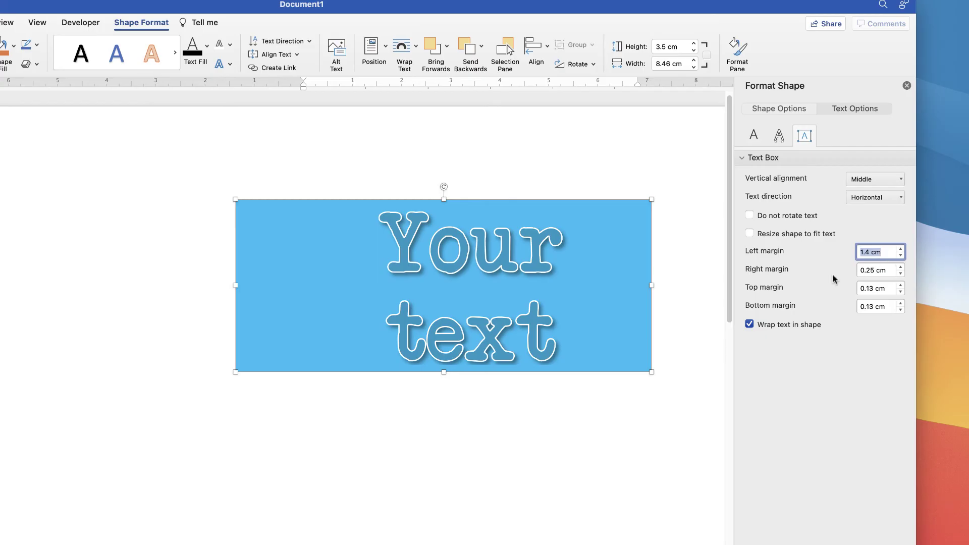
text(0.25)
key(Return)
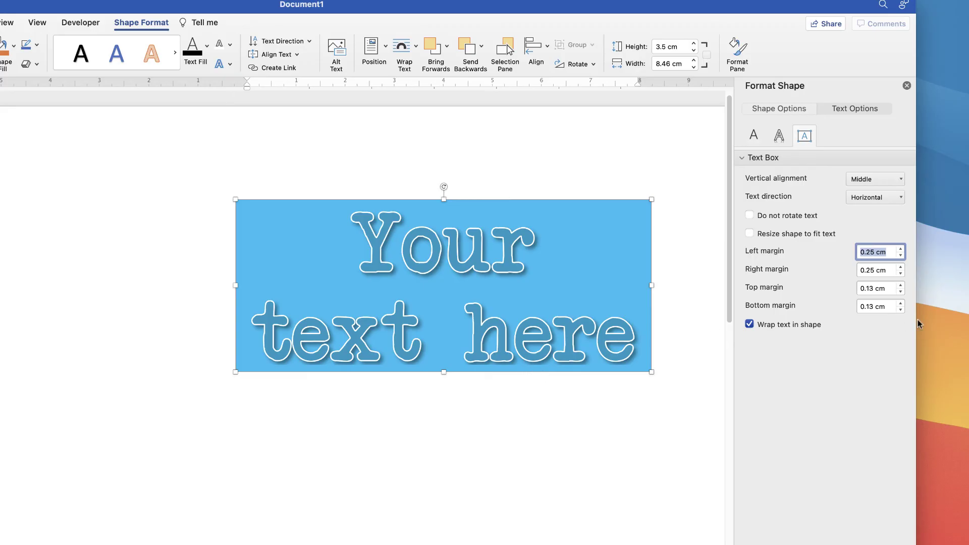
Increase the text box's bottom margin step by step to 1.2 cm
click(901, 304)
click(901, 304)
click(901, 304)
click(901, 304)
click(901, 304)
click(901, 304)
click(901, 304)
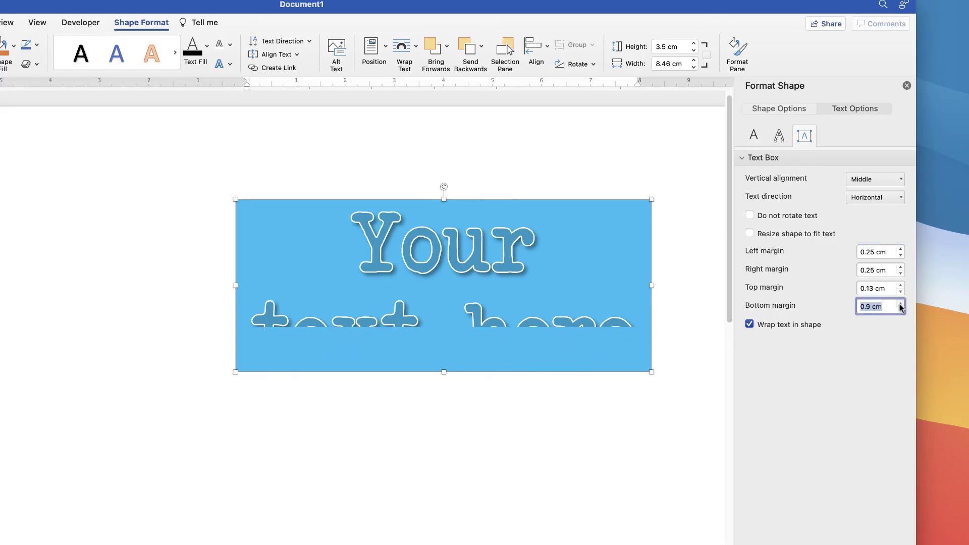
click(902, 304)
click(901, 304)
click(901, 304)
Extend the shape downward to about 4.76 cm high and set the bottom margin to 0.13 cm
drag(445, 372, 466, 432)
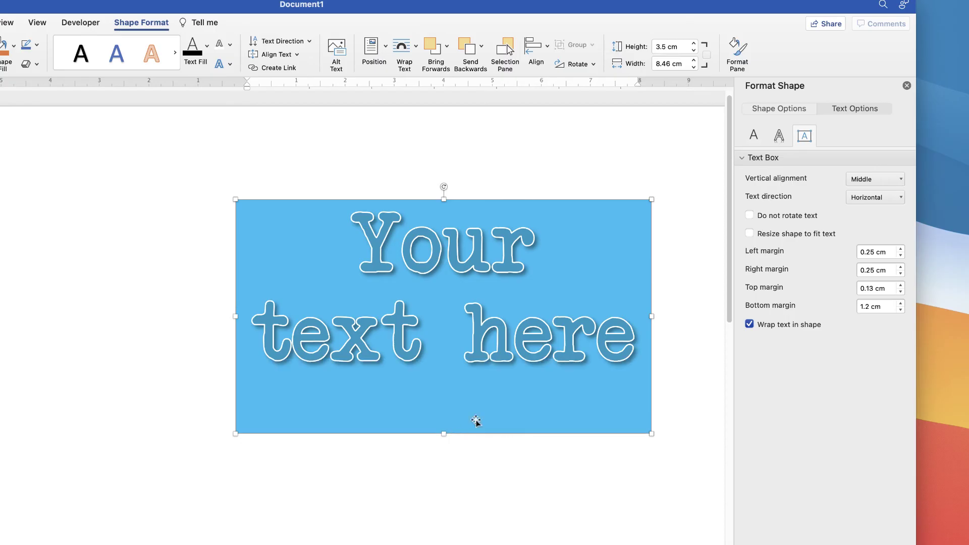
drag(887, 308, 850, 312)
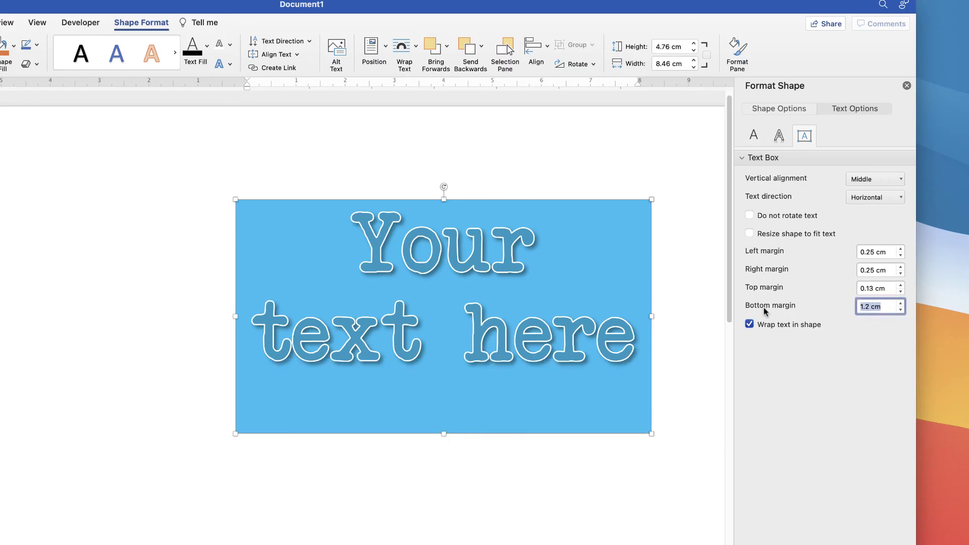
text(0.13)
key(Return)
scroll(445, 436, right, 3)
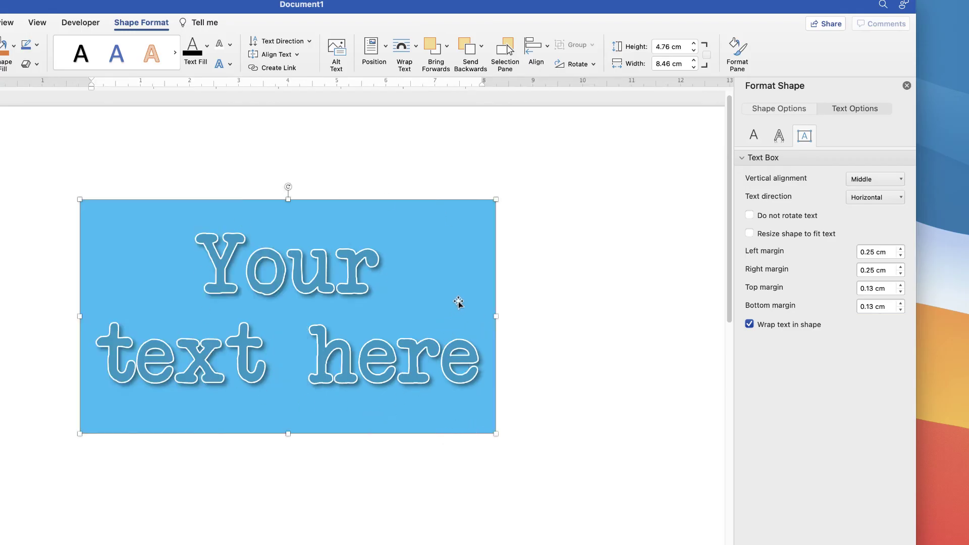
click(749, 158)
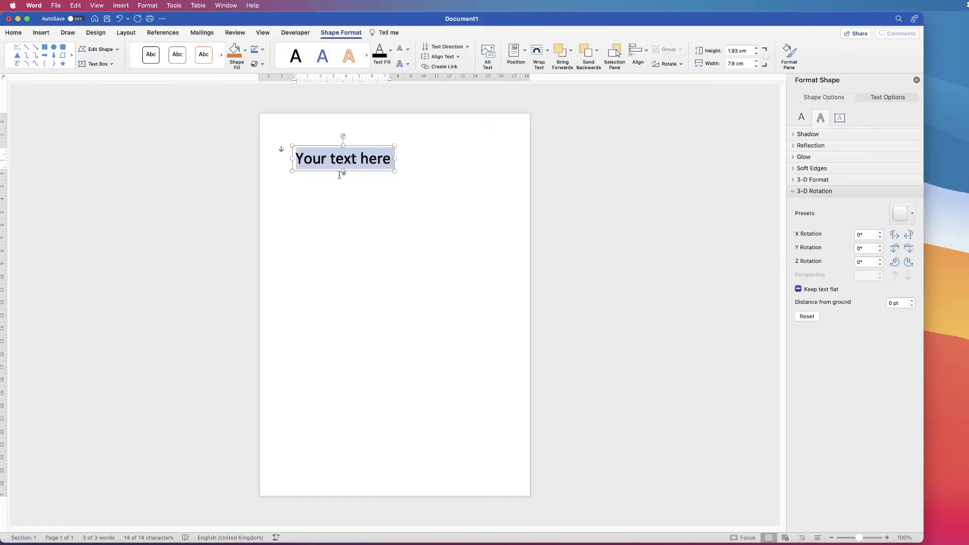
Replace the new WordArt's placeholder text with "WOW!" and change its font to the distressed Battered typeface
text(WOW!)
click(14, 32)
click(114, 158)
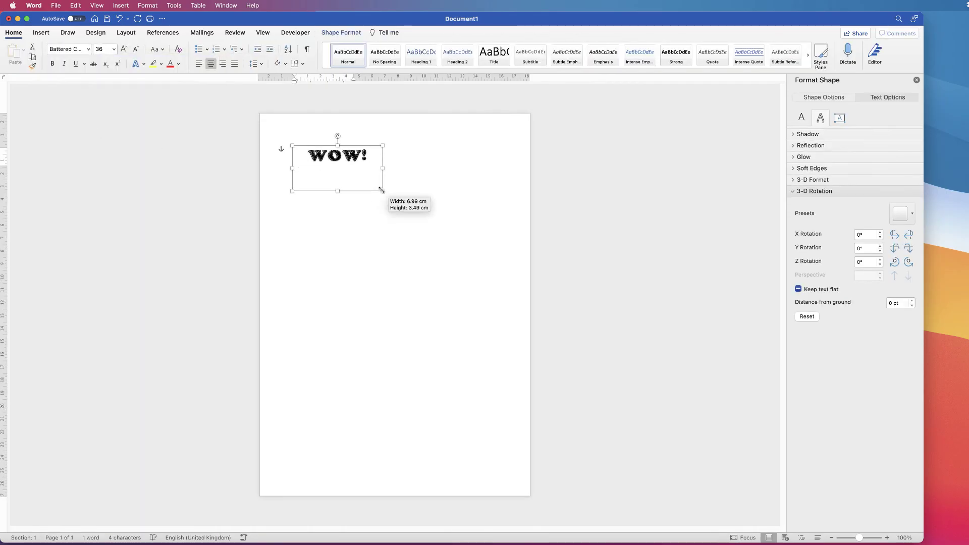
Format the WOW! text with a solid red fill and solid outline, and add a blue shadow at 41° with 6 pt distance
click(803, 118)
click(795, 223)
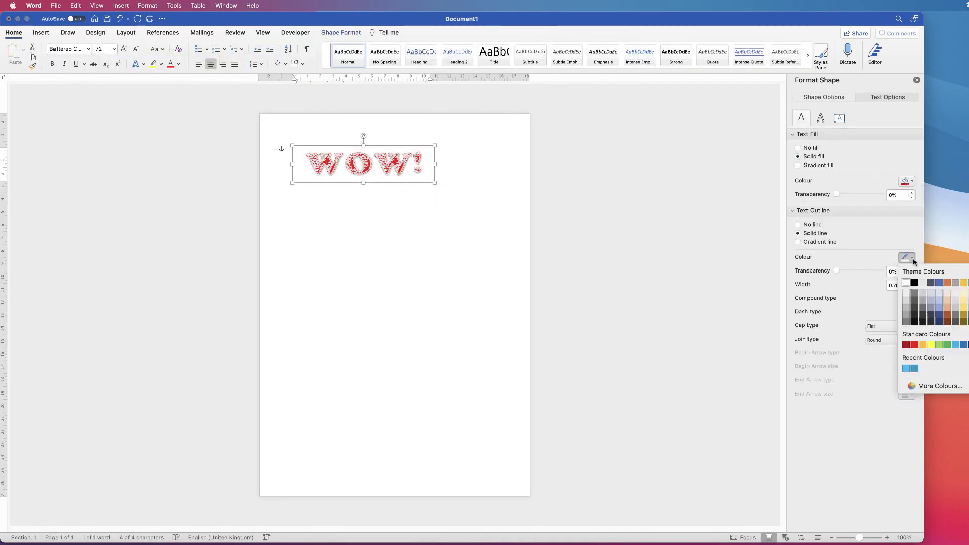
click(821, 118)
click(794, 134)
drag(837, 218, 841, 218)
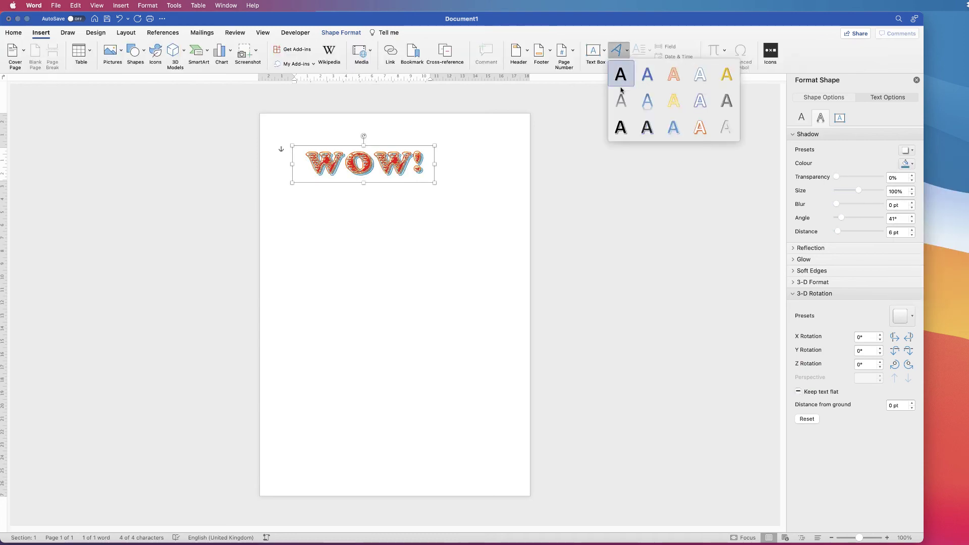
Insert a second WordArt in the first black style reading "GLAMOUR" and set its font to Abadi MT
click(621, 74)
text(GLAMOUR)
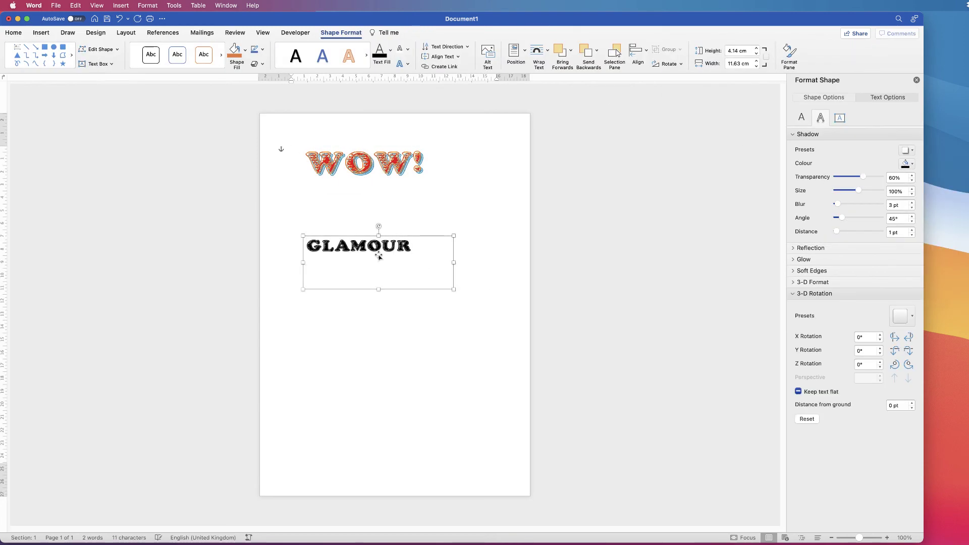
click(14, 32)
click(88, 49)
click(73, 89)
Set the GLAMOUR text to size 72 and centre it in its box
triple_click(99, 49)
text(72)
key(Return)
click(210, 63)
Give the GLAMOUR text a solid pale pink fill and solid outline, and change its font to Al Tarikh
click(887, 97)
click(802, 117)
click(912, 181)
click(898, 308)
click(632, 306)
click(798, 233)
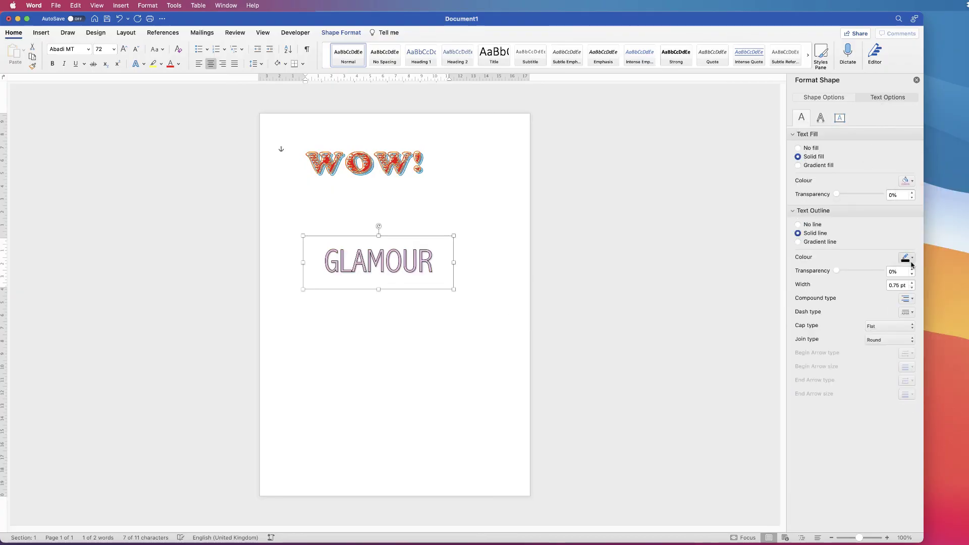
click(89, 49)
click(101, 413)
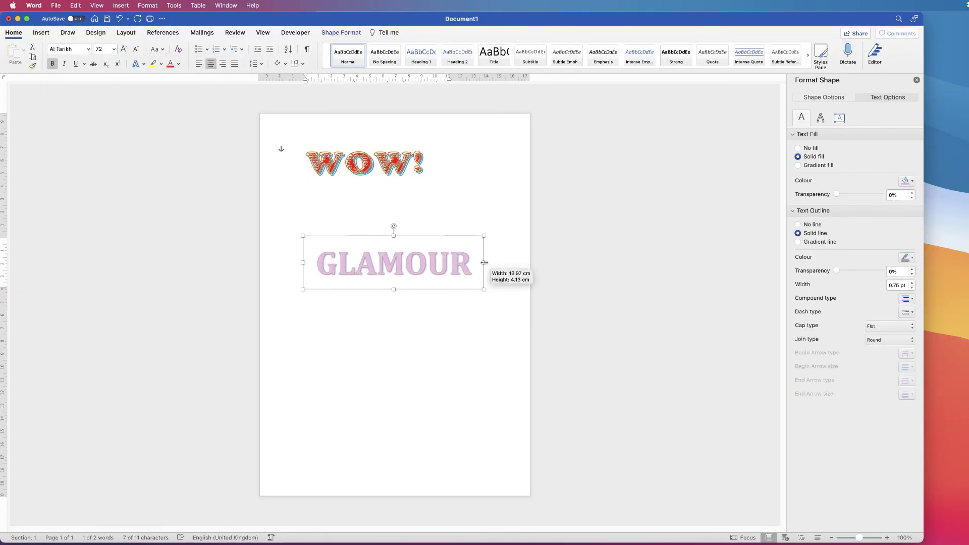
Add a shadow effect to the GLAMOUR text and rotate its box so that the word slopes upward
click(821, 118)
click(912, 151)
click(912, 225)
drag(858, 190, 857, 177)
drag(394, 226, 383, 228)
Insert a third WordArt in the first black style and move the WOW! text below GLAMOUR
click(41, 32)
click(619, 48)
click(621, 74)
drag(392, 188, 391, 293)
click(353, 146)
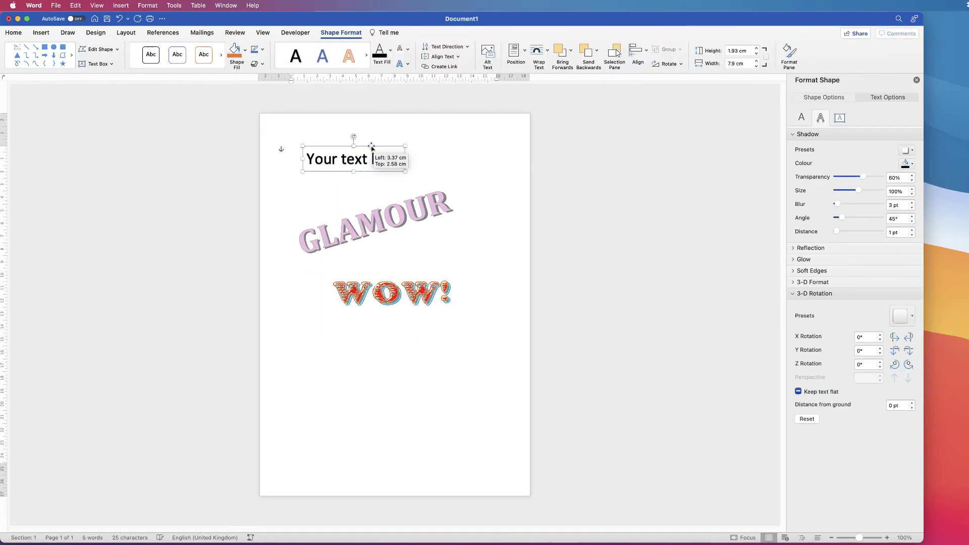
Set the new WordArt's font to American Typewriter, replace its placeholder with "FONT" and enlarge the text
click(88, 49)
click(122, 257)
text(FONT)
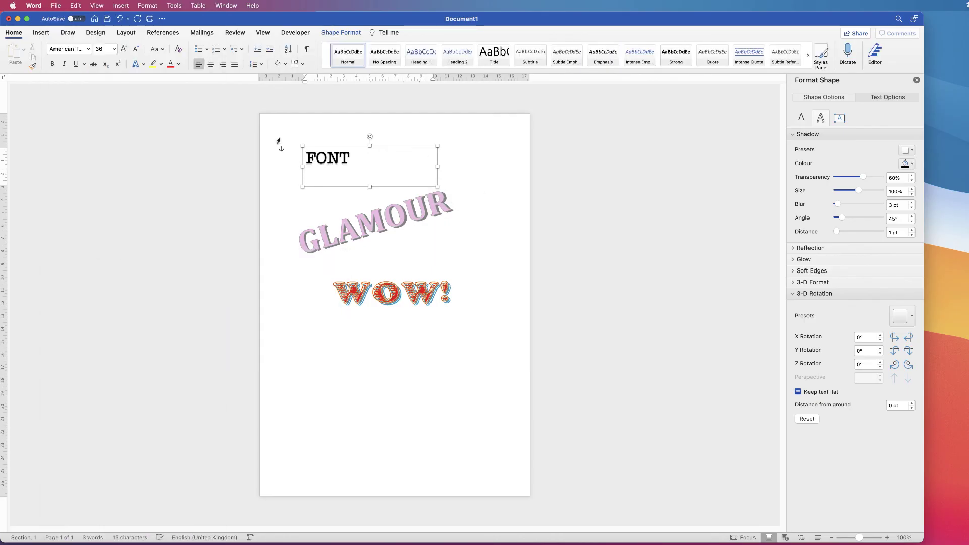
key(super+a)
click(124, 49)
click(124, 49)
Colour the FONT text mint green and give its shadow a custom pink colour
click(906, 163)
click(931, 291)
drag(566, 177, 548, 182)
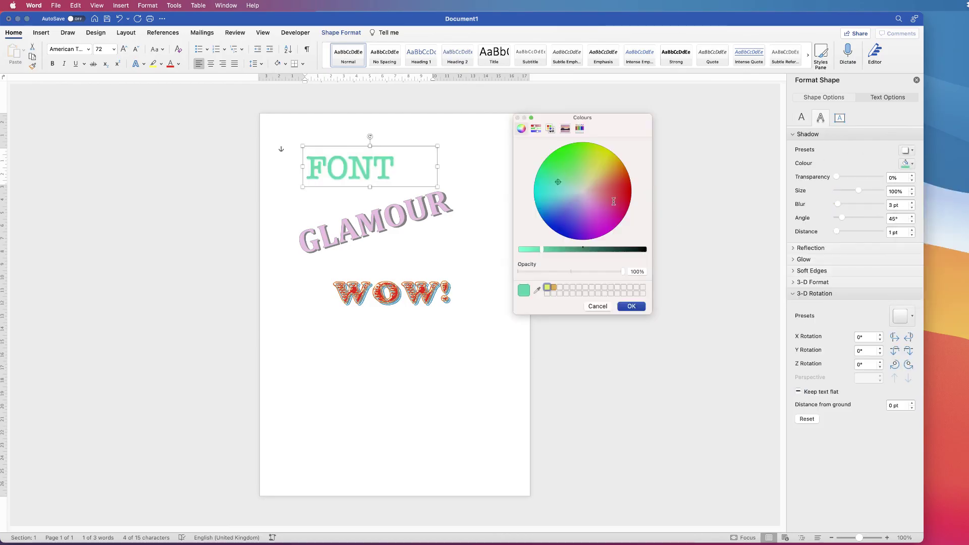
click(604, 197)
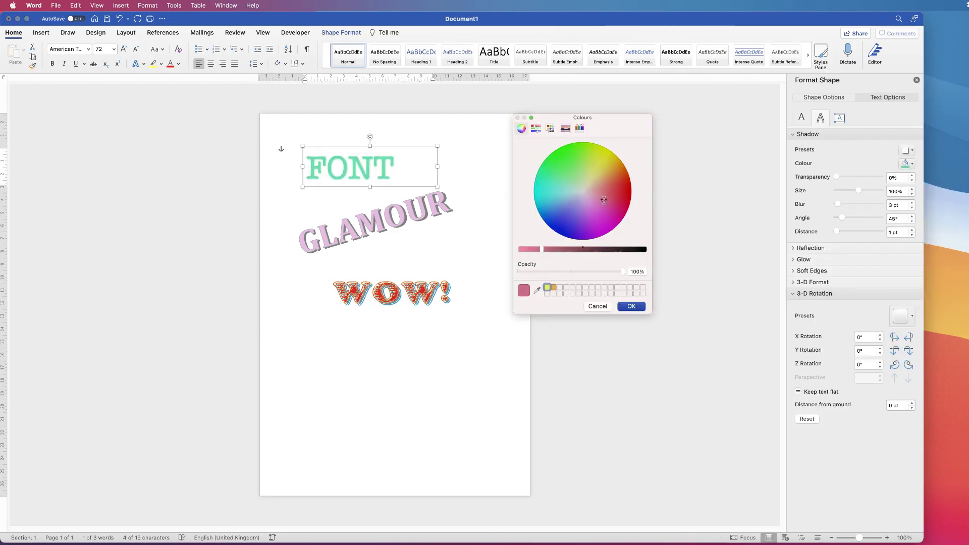
click(632, 306)
Change the FONT text's typeface to Bauhaus 93 and thicken its pink outline
click(69, 49)
scroll(76, 305, down, 10)
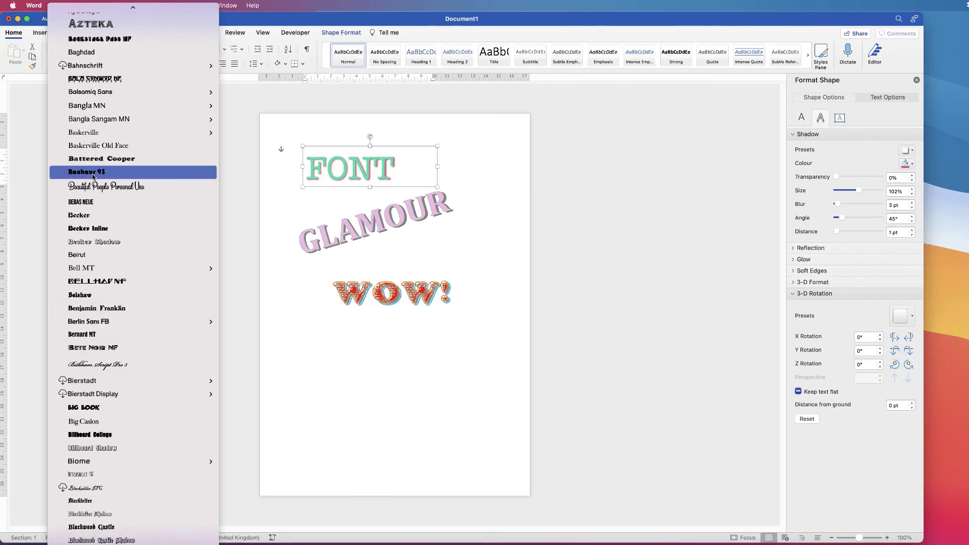
click(87, 171)
click(802, 117)
click(913, 285)
click(912, 284)
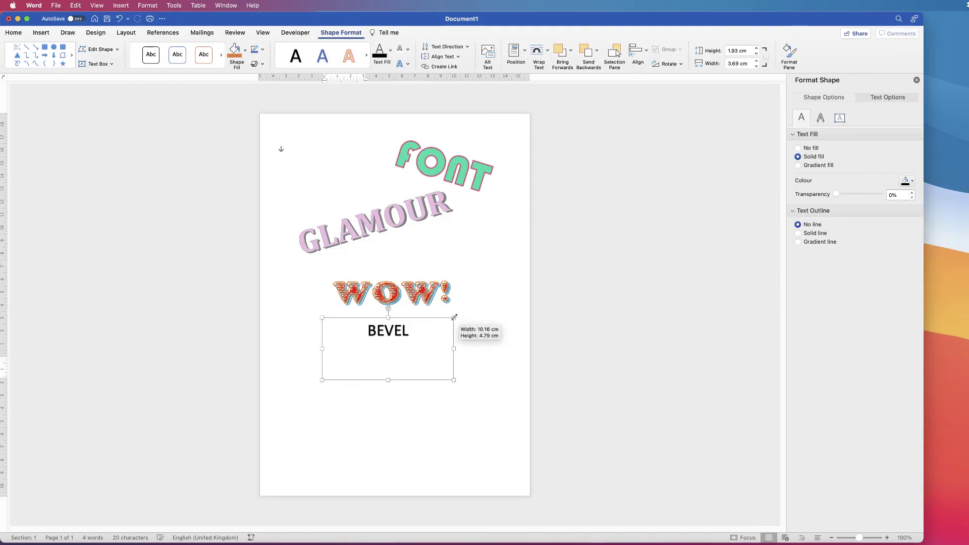
Set the BEVEL text's font to Big Book and give it a solid blue fill
click(13, 32)
click(89, 49)
scroll(76, 252, down, 10)
click(81, 348)
click(909, 181)
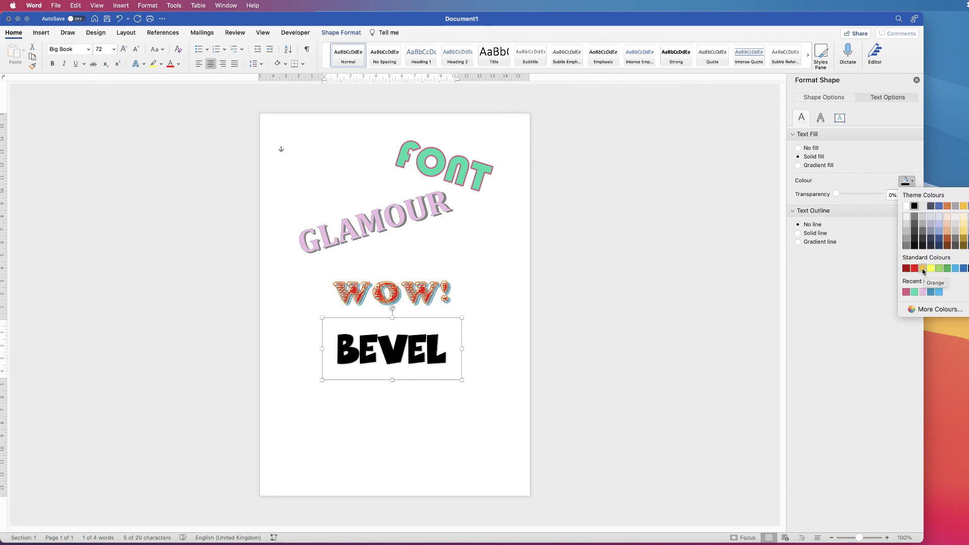
click(938, 283)
Apply a reflection preset to the BEVEL text and extend its box downward
click(821, 117)
click(793, 248)
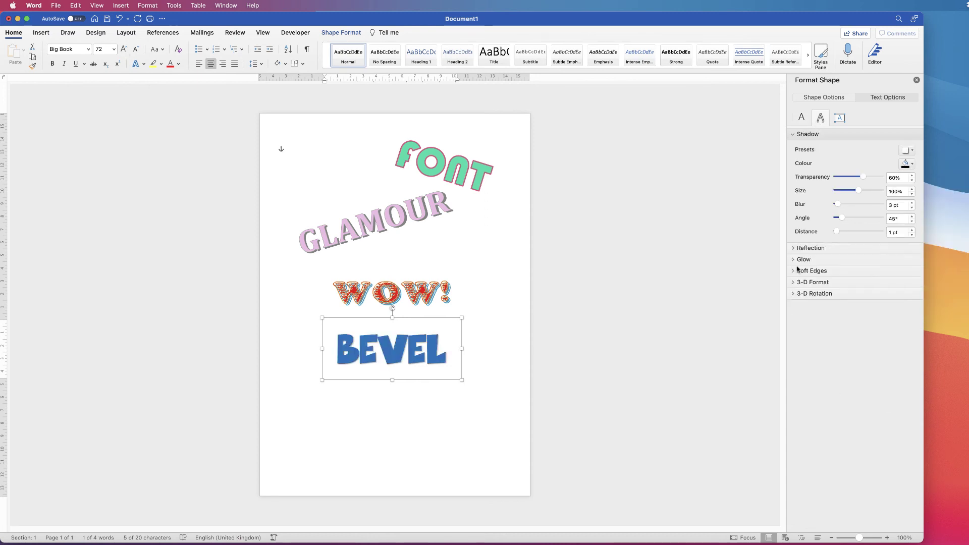
click(908, 264)
click(838, 372)
drag(392, 380, 389, 444)
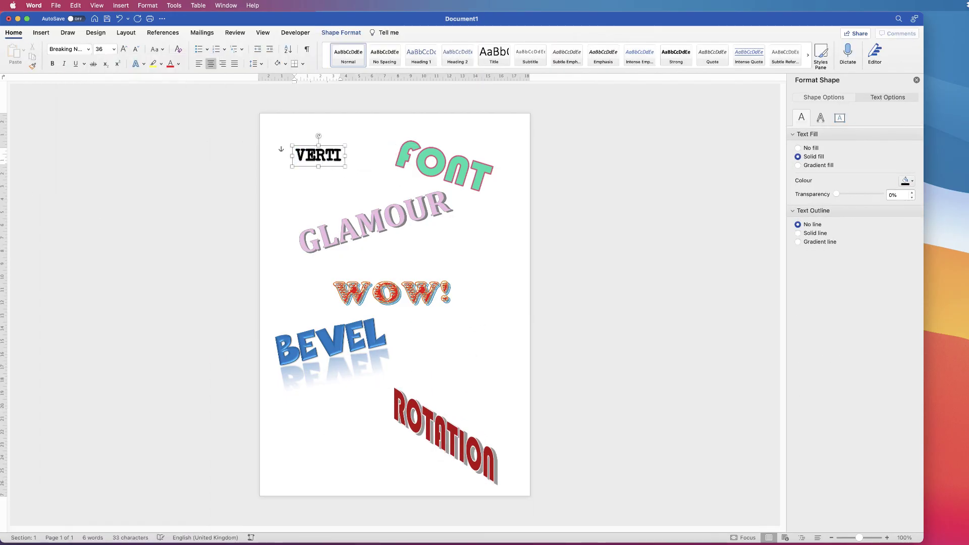
Complete the new WordArt's wording as "VERTICAL" and deselect it
text(CAL)
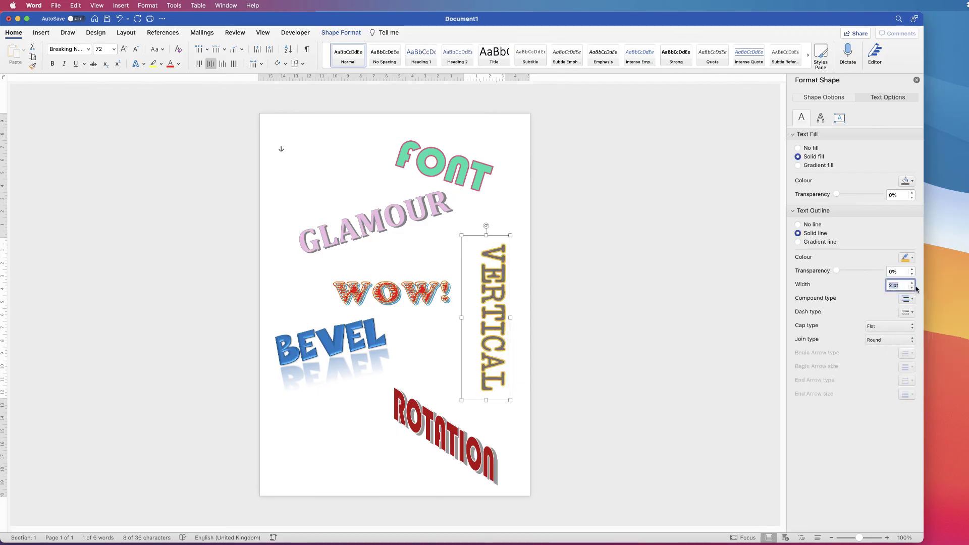
click(347, 158)
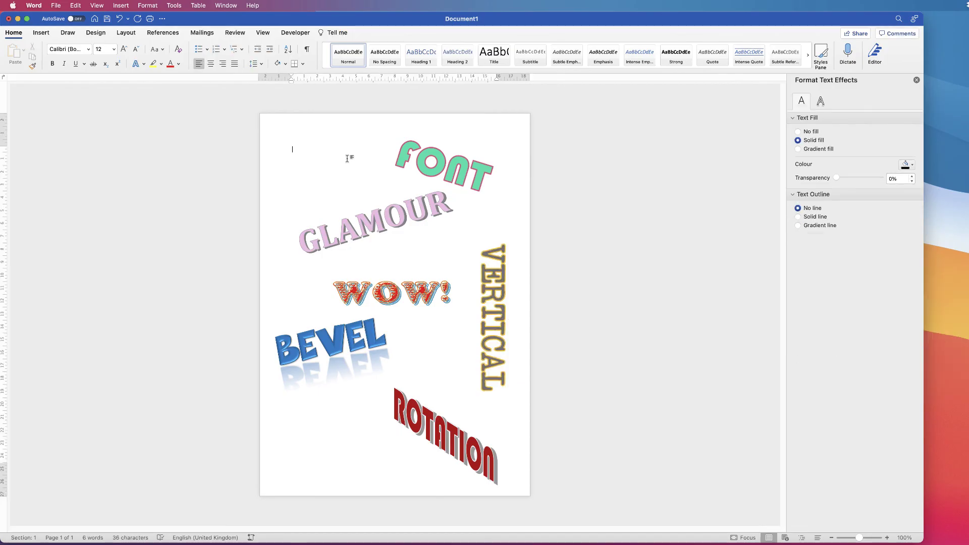